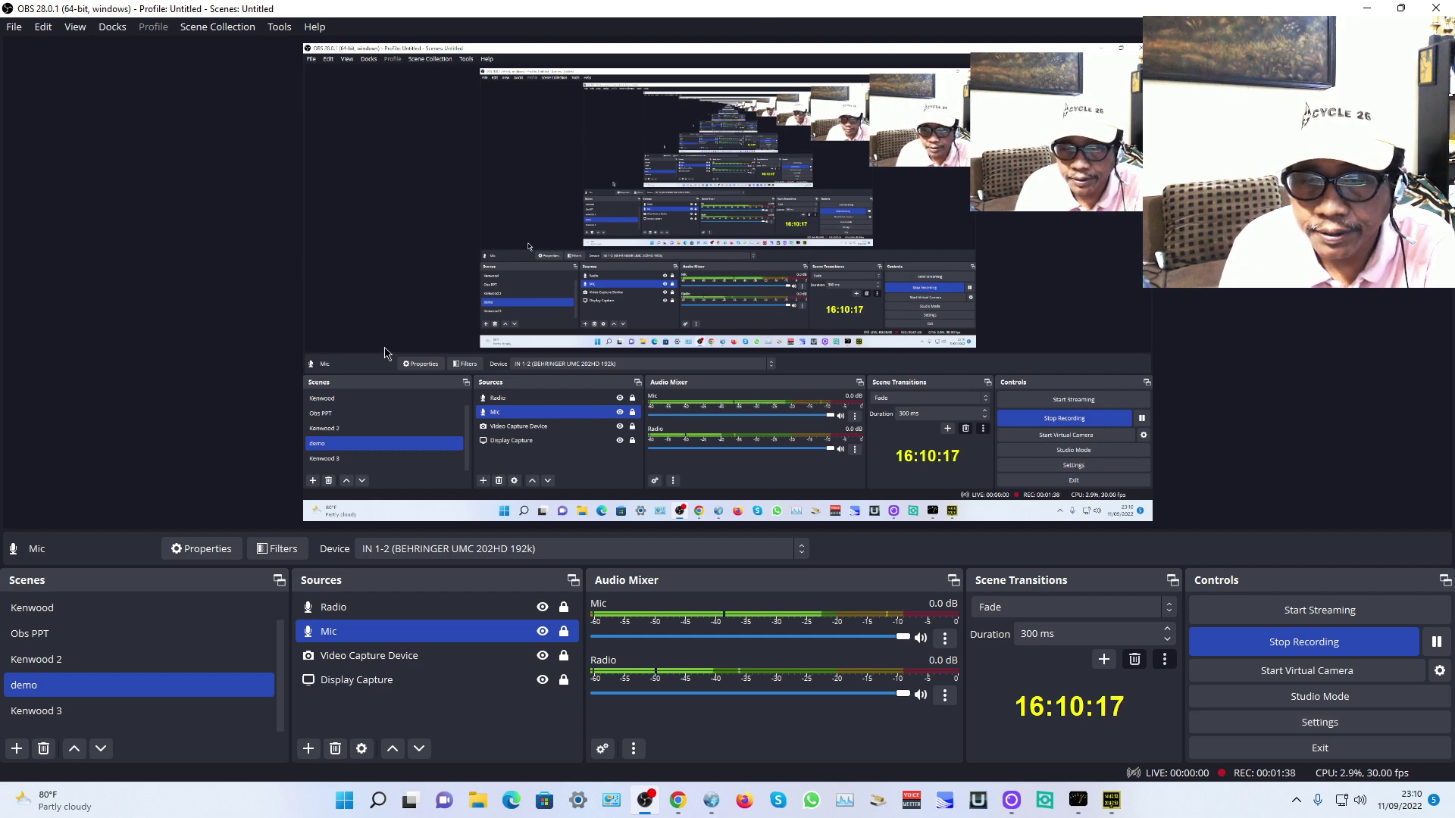
# Open the settings and examine the available streaming services, keeping the current service.
pyautogui.click(1353, 725)
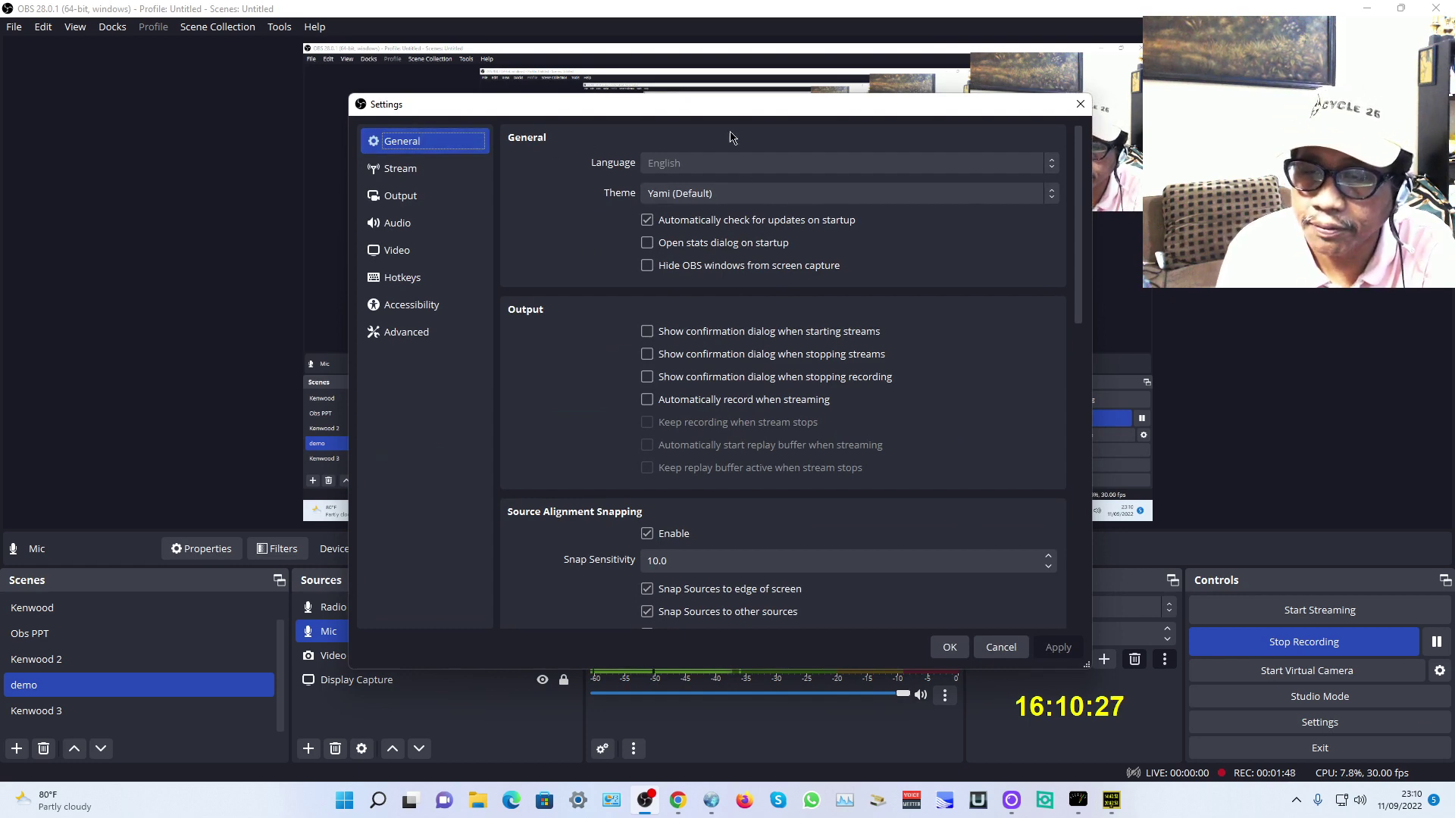
pyautogui.click(419, 176)
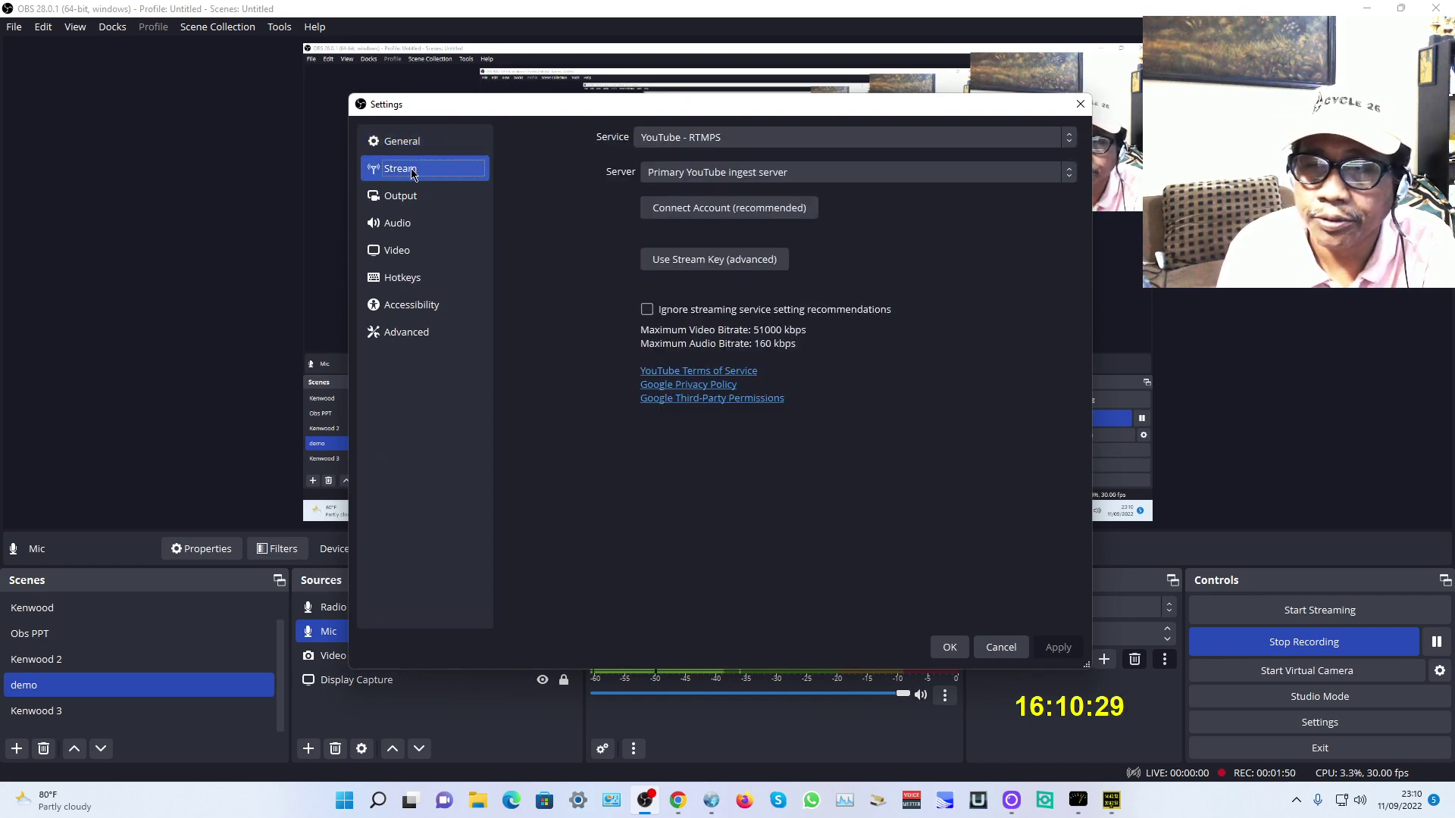
pyautogui.click(696, 138)
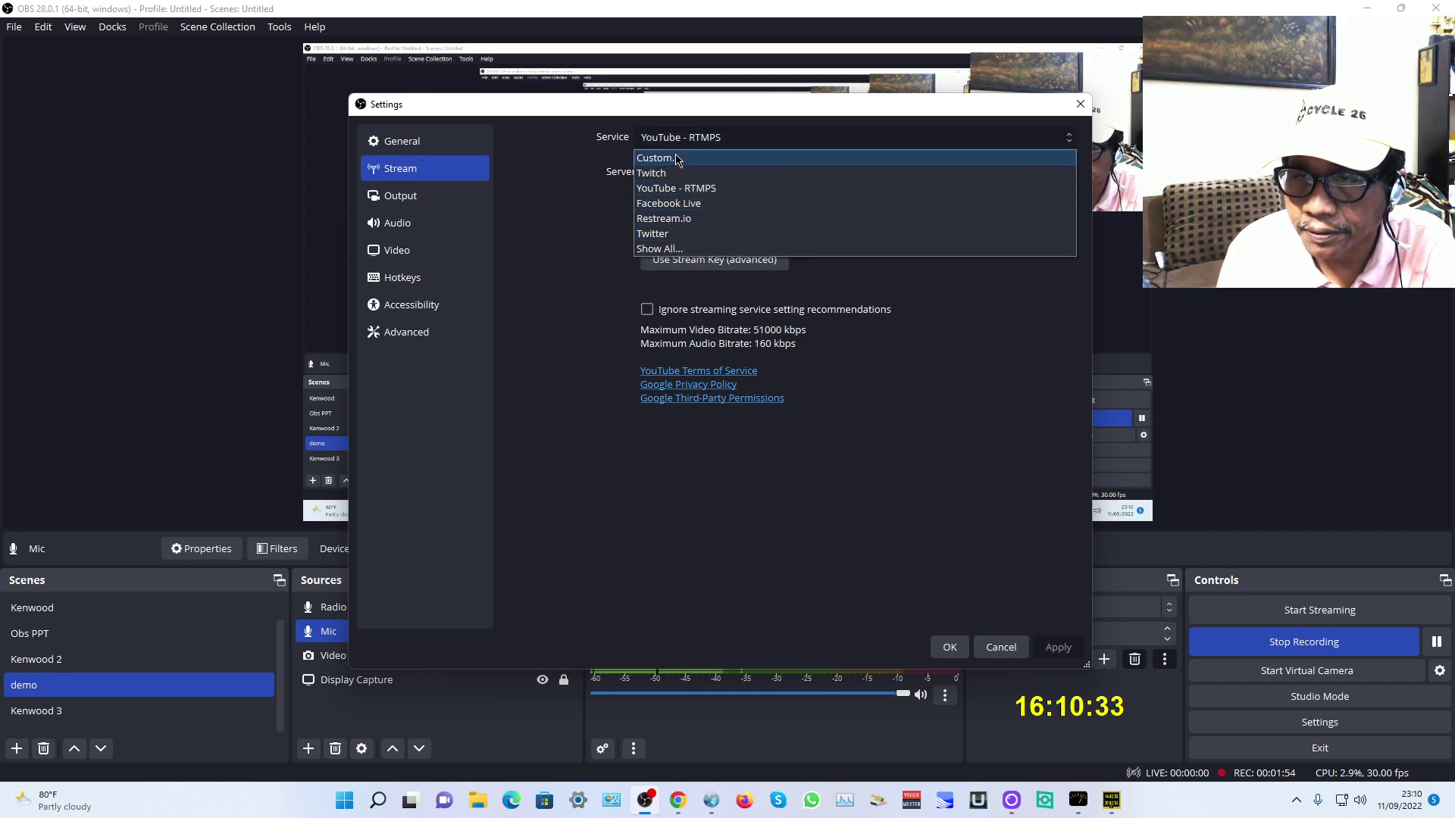
pyautogui.click(585, 208)
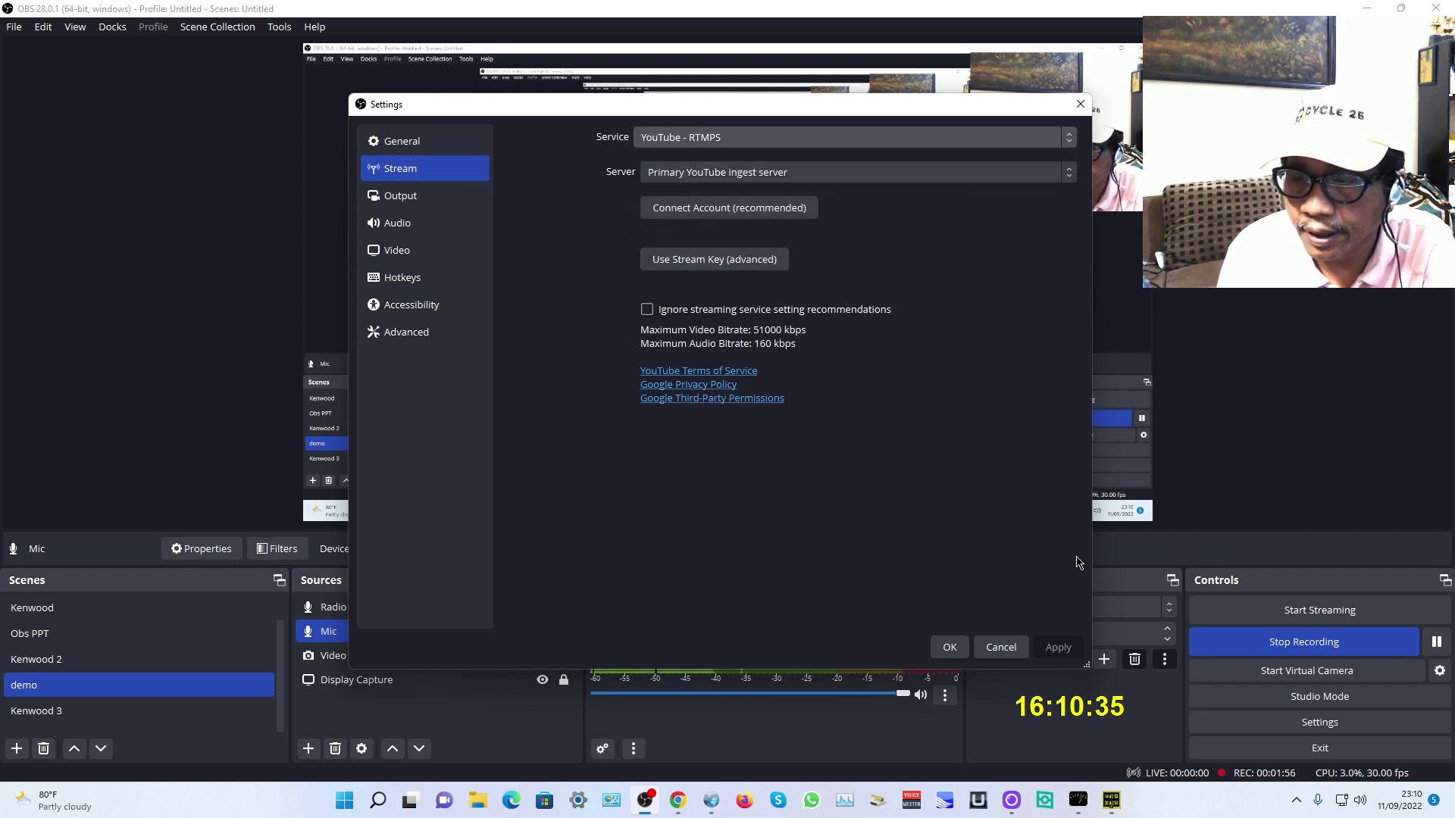
# Examine the output settings for streaming and recording.
pyautogui.click(400, 196)
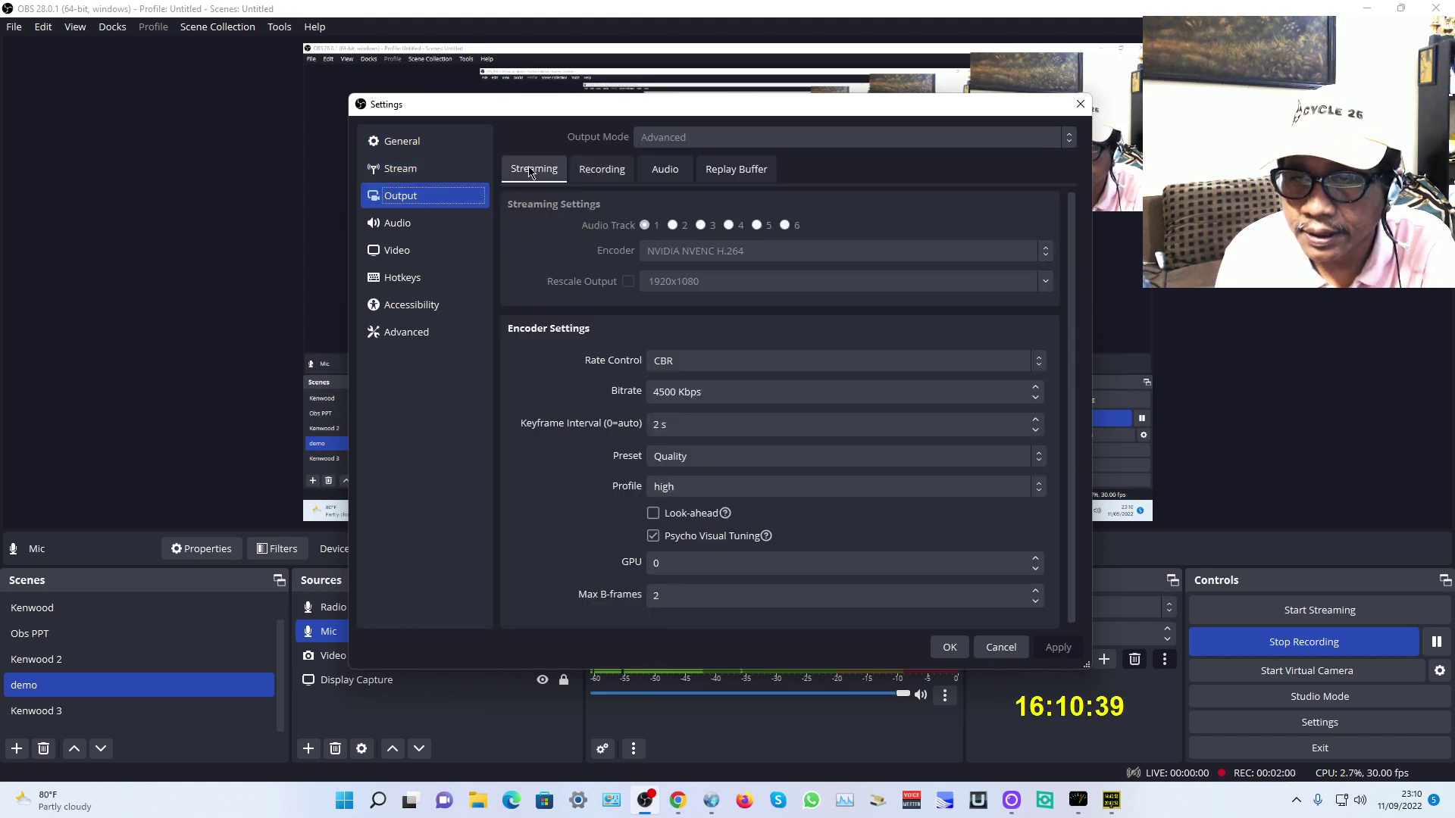
pyautogui.click(588, 174)
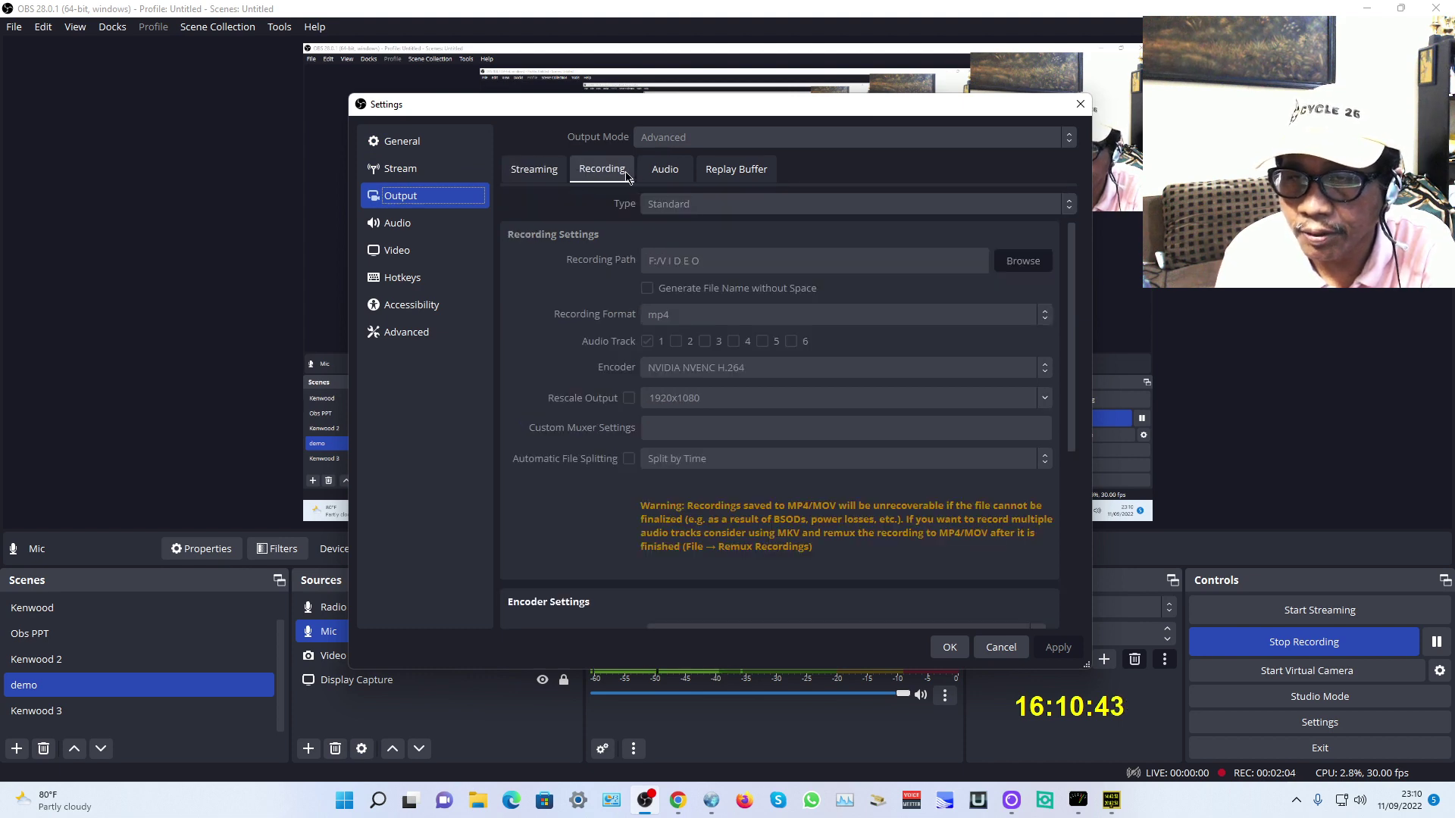
pyautogui.click(559, 176)
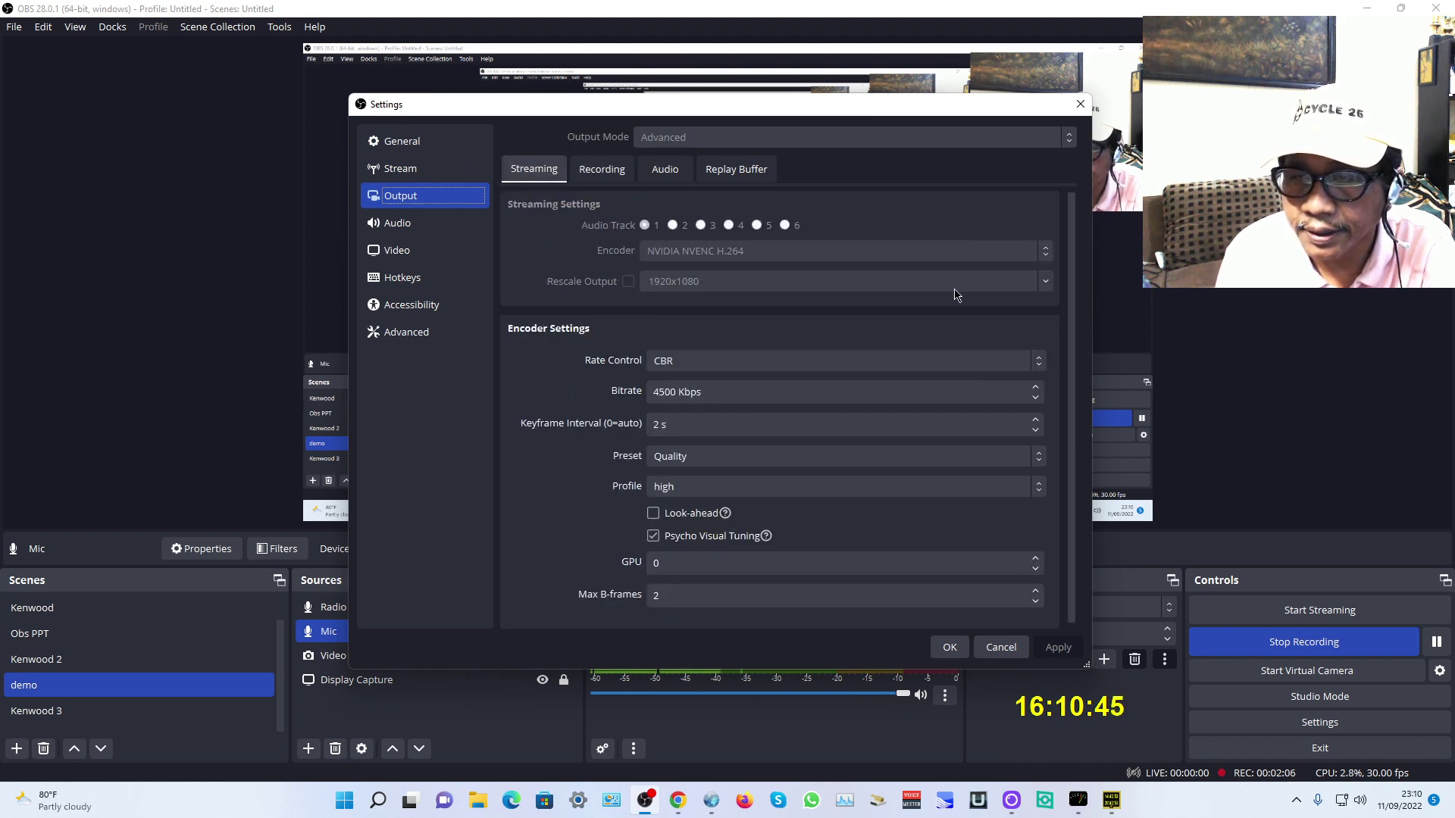
# Review the Audio, Video, Hotkeys, Accessibility and Advanced settings, and close the settings without changing anything.
pyautogui.click(407, 226)
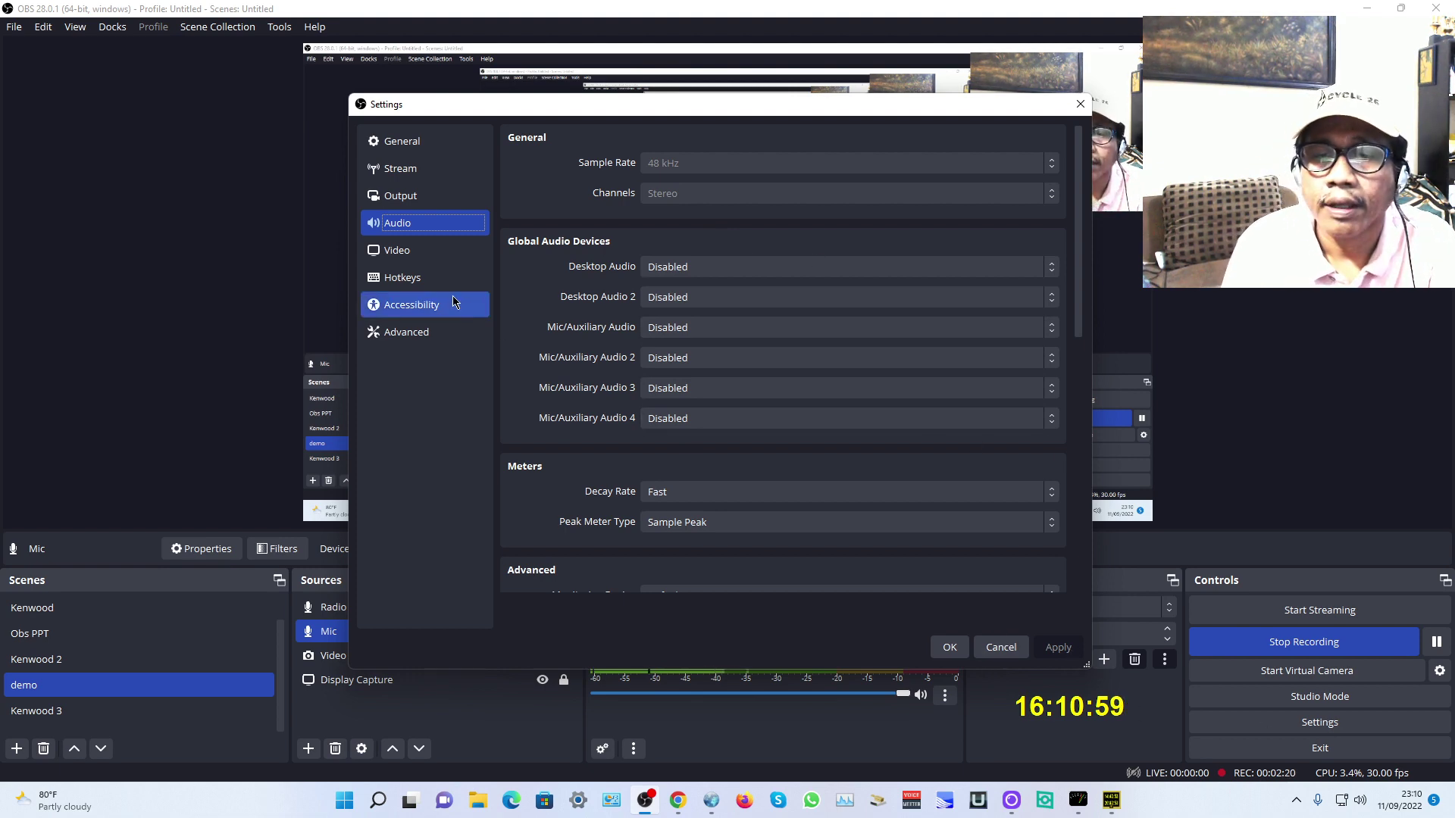
pyautogui.click(401, 258)
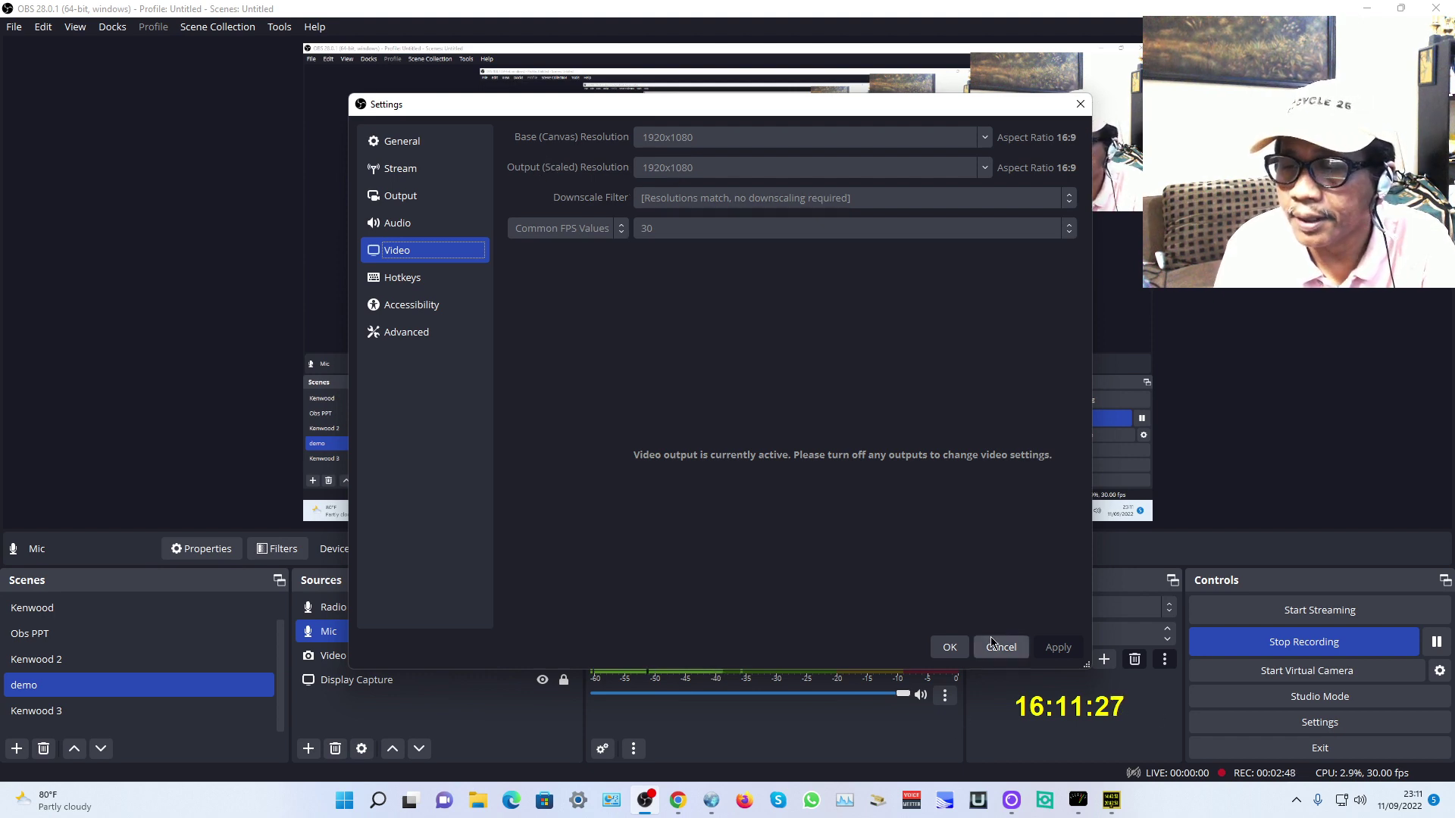
pyautogui.click(402, 277)
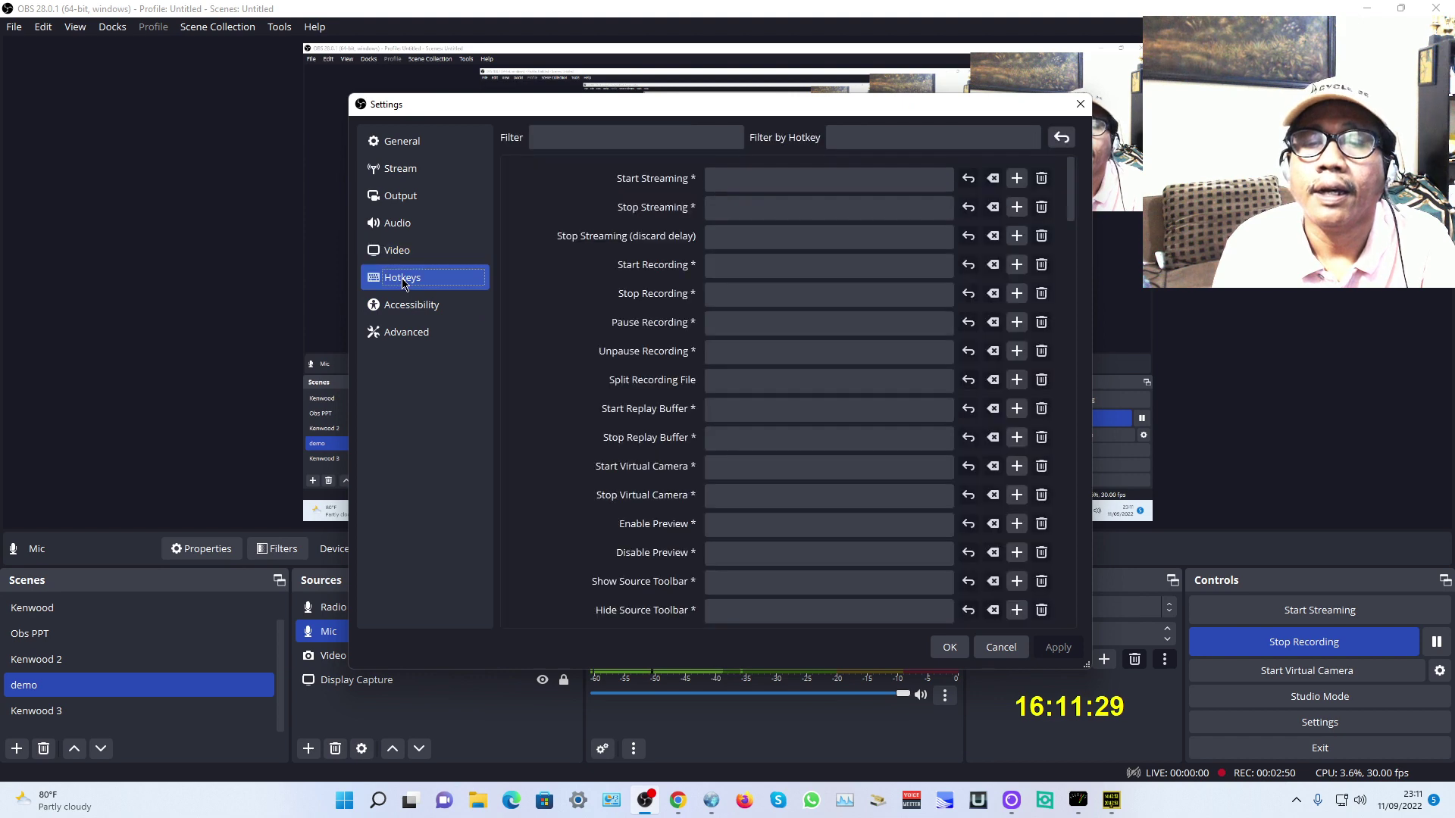
pyautogui.click(412, 305)
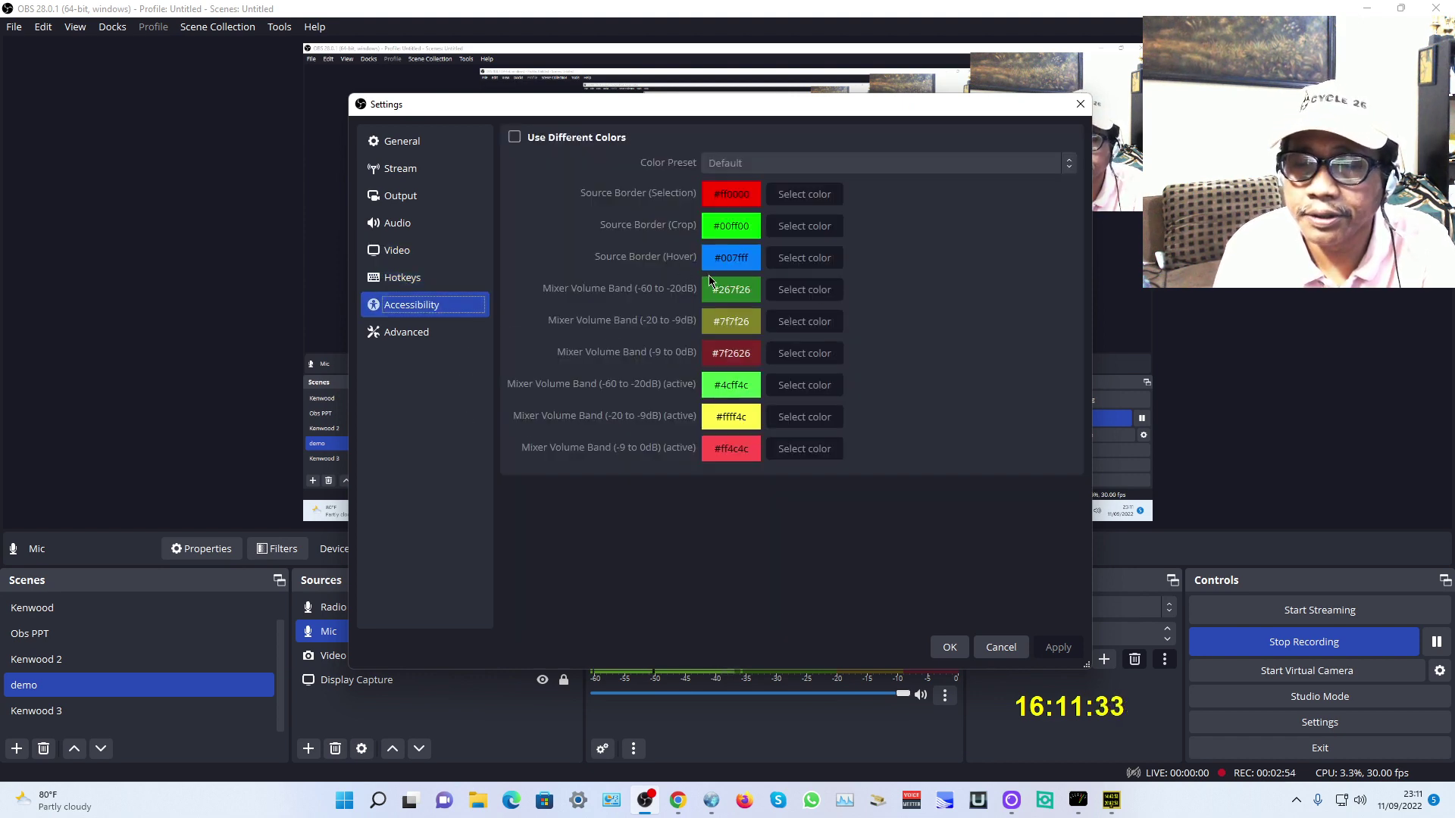
pyautogui.click(422, 342)
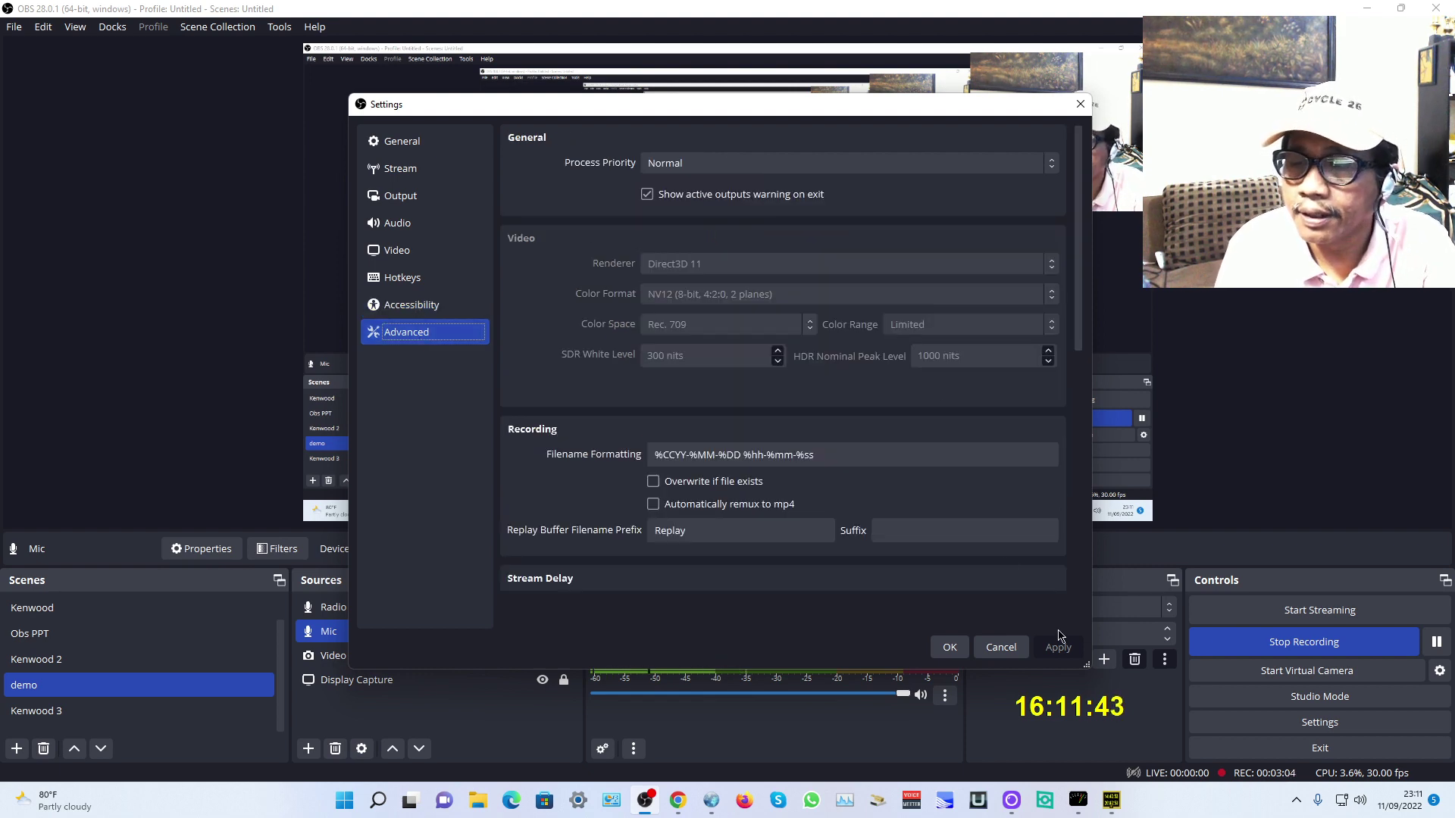
pyautogui.click(1004, 648)
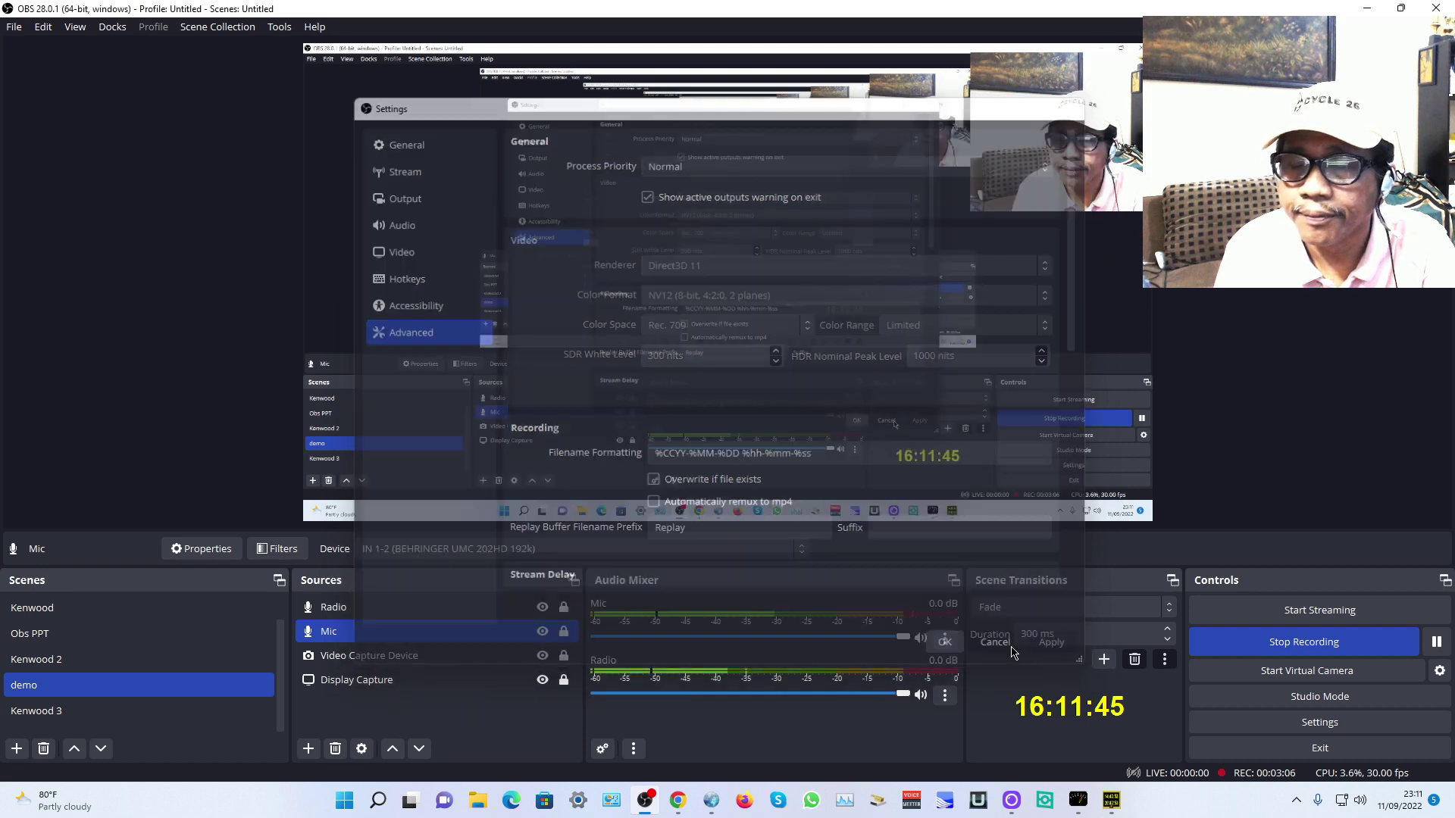
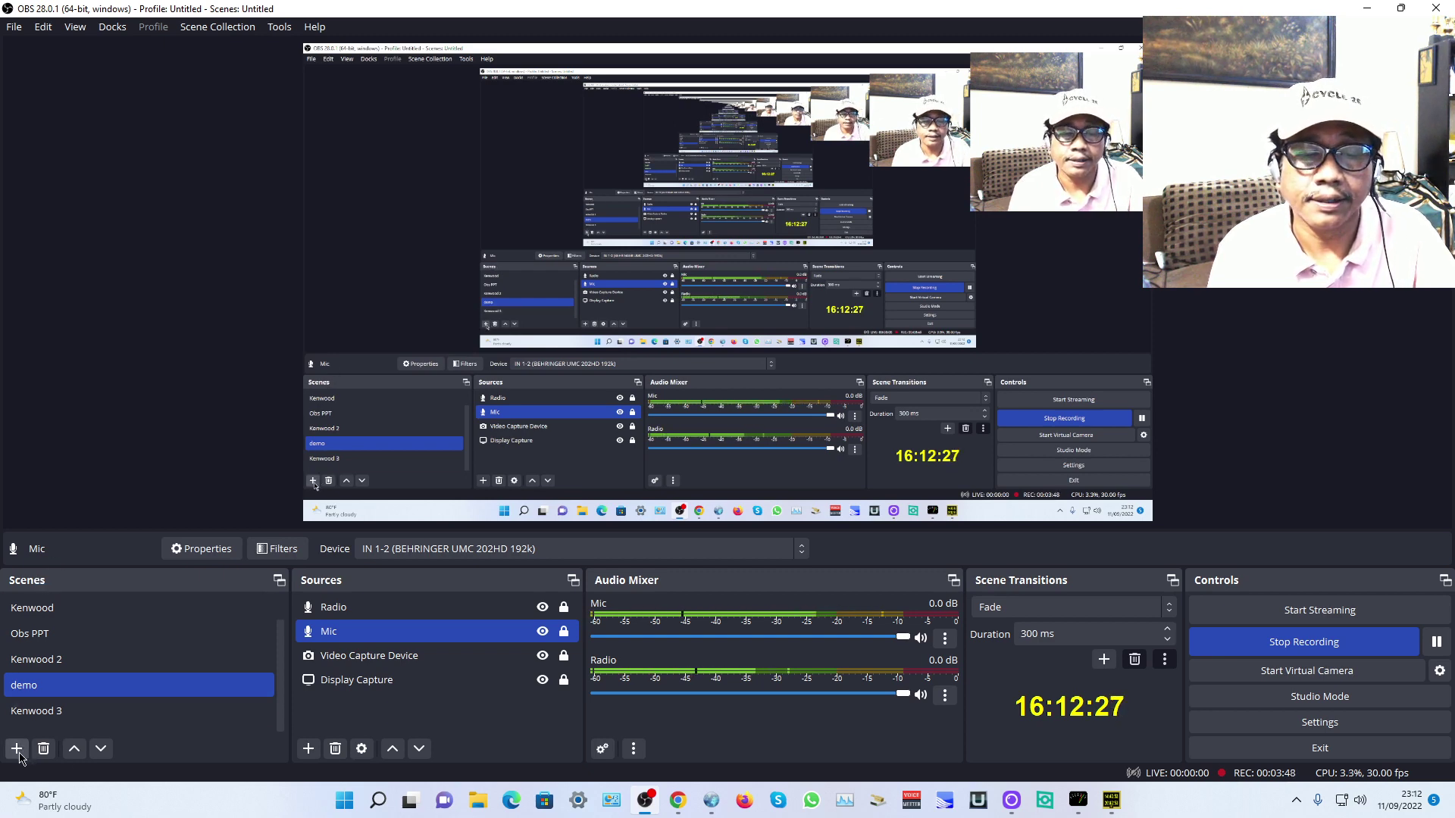
# Bring up the naming prompt for a new scene and dismiss it without adding one.
pyautogui.click(16, 749)
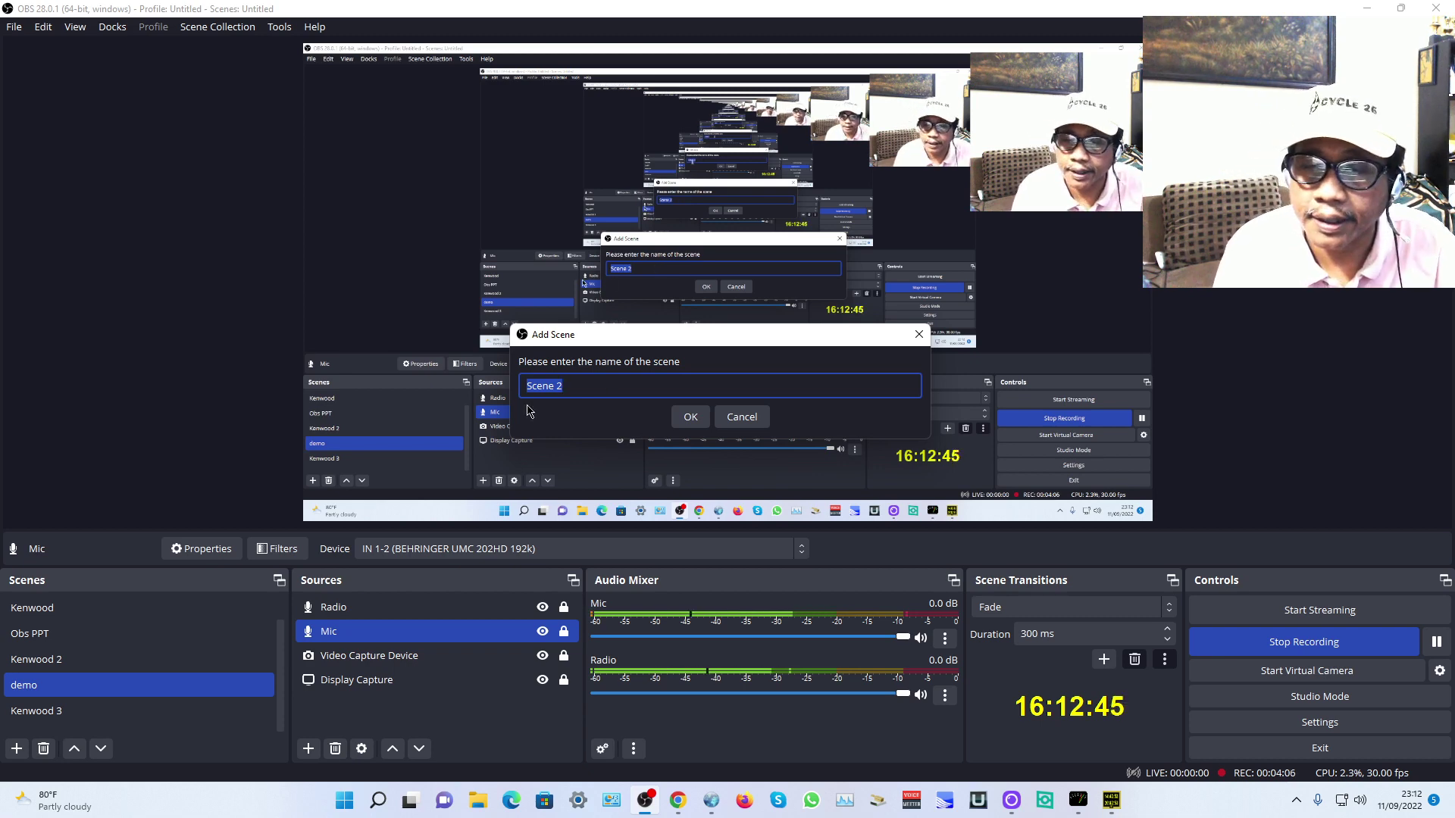
pyautogui.click(760, 423)
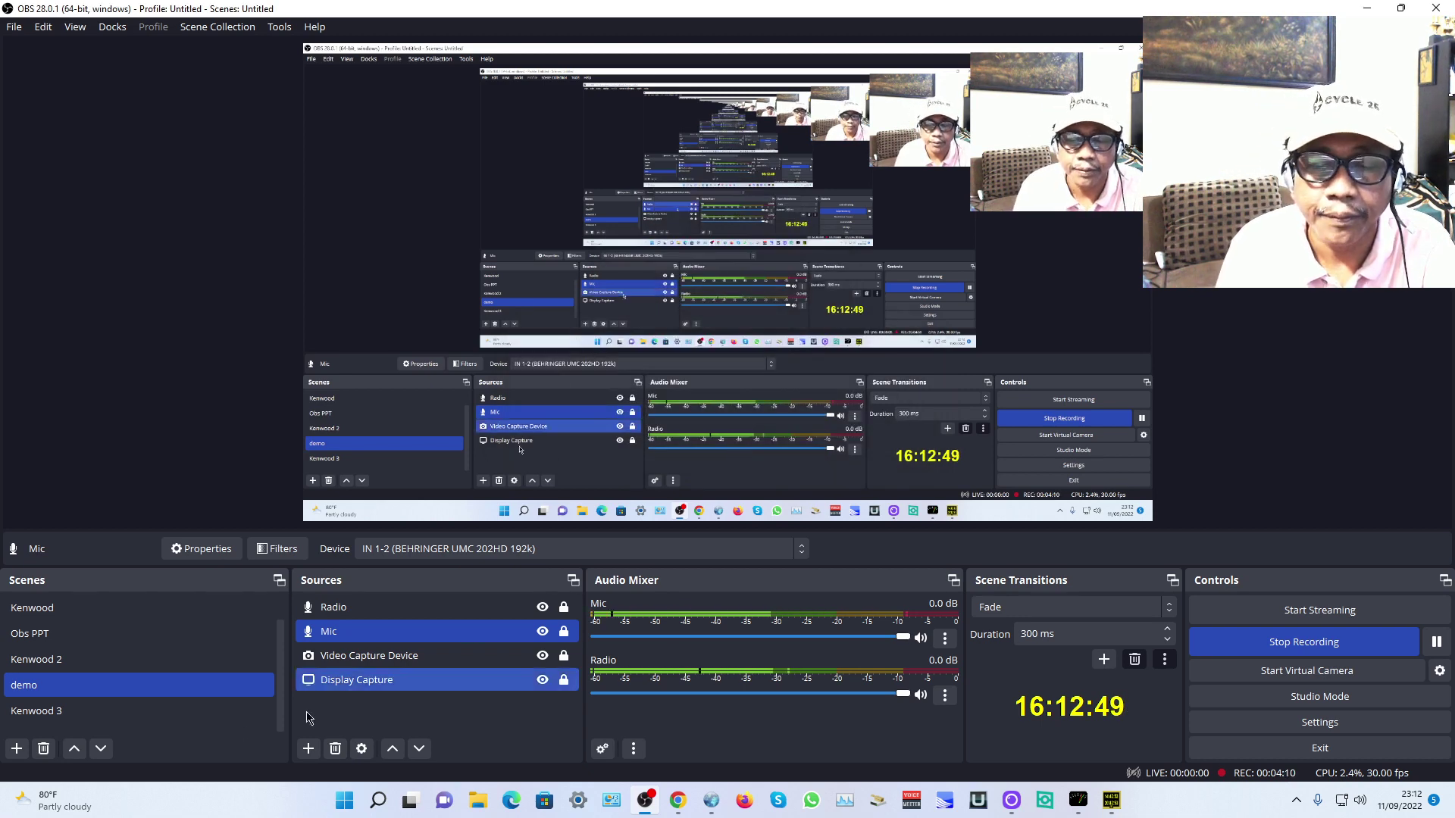
pyautogui.keyDown('shift'); pyautogui.click(144, 716); pyautogui.keyUp('shift')
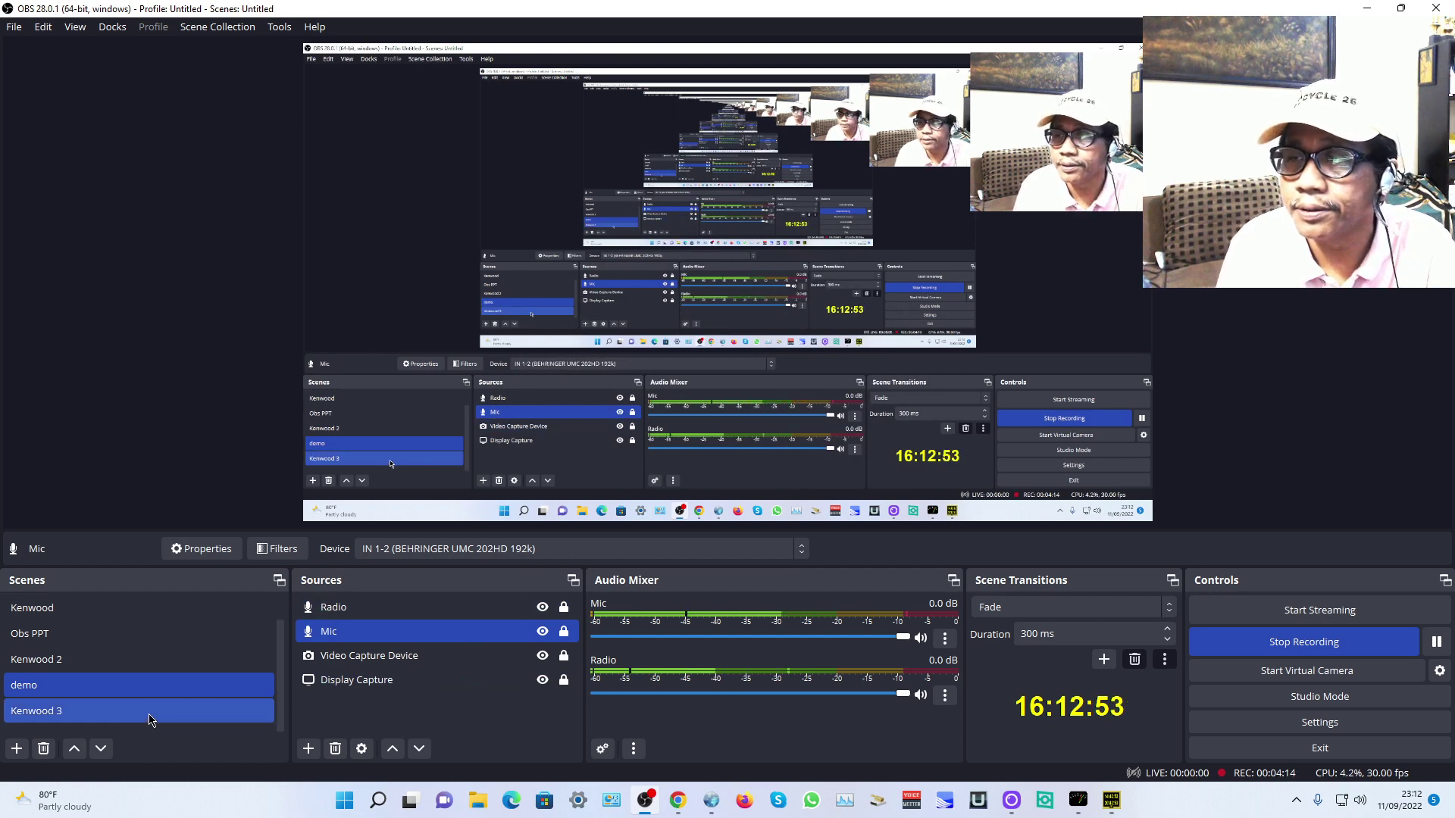
pyautogui.keyDown('ctrl'); pyautogui.click(177, 705); pyautogui.keyUp('ctrl')
pyautogui.keyDown('ctrl'); pyautogui.click(247, 635); pyautogui.keyUp('ctrl')
pyautogui.keyDown('ctrl'); pyautogui.click(247, 635); pyautogui.keyUp('ctrl')
pyautogui.keyDown('ctrl'); pyautogui.click(249, 661); pyautogui.keyUp('ctrl')
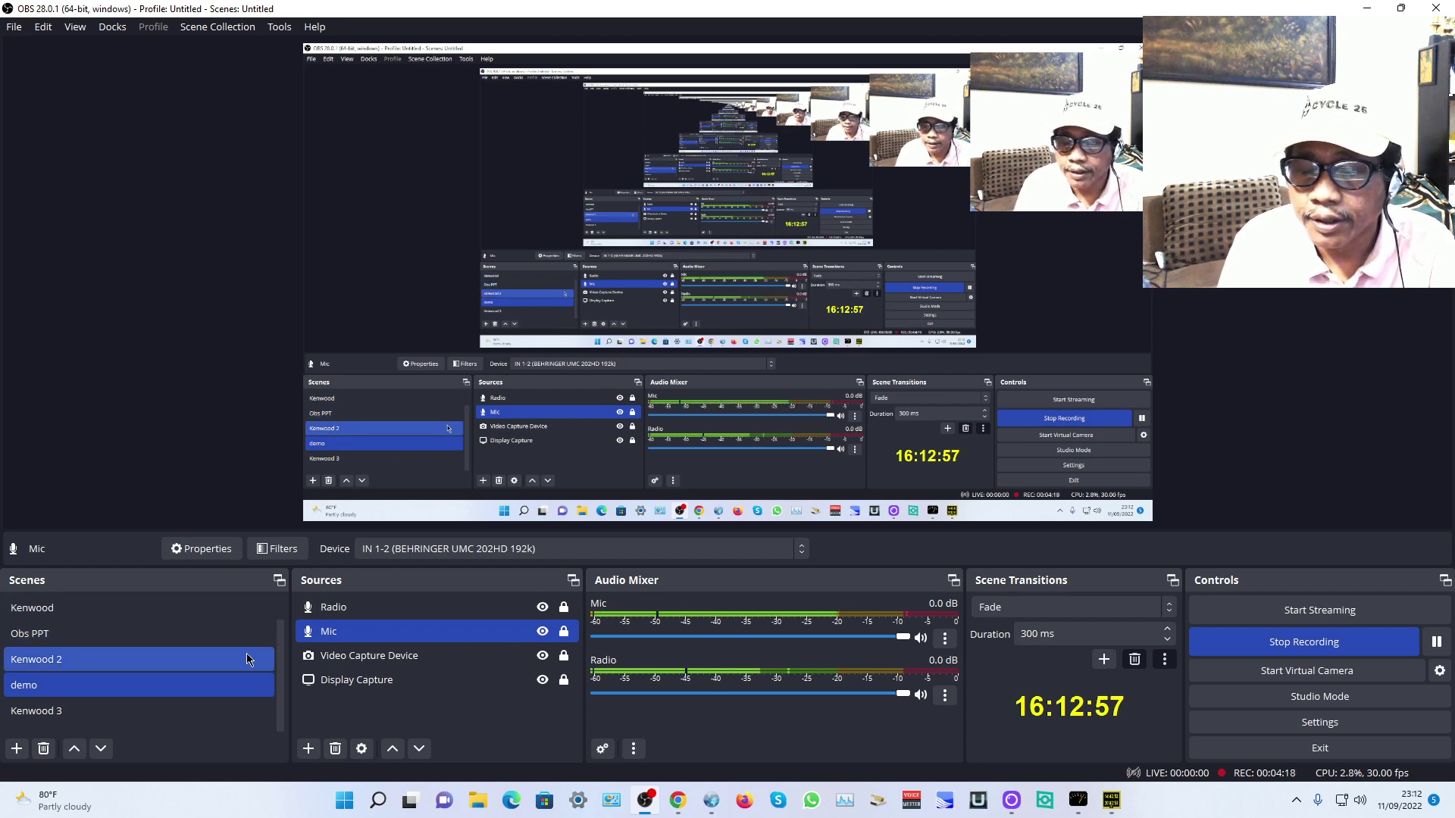
pyautogui.click(91, 686)
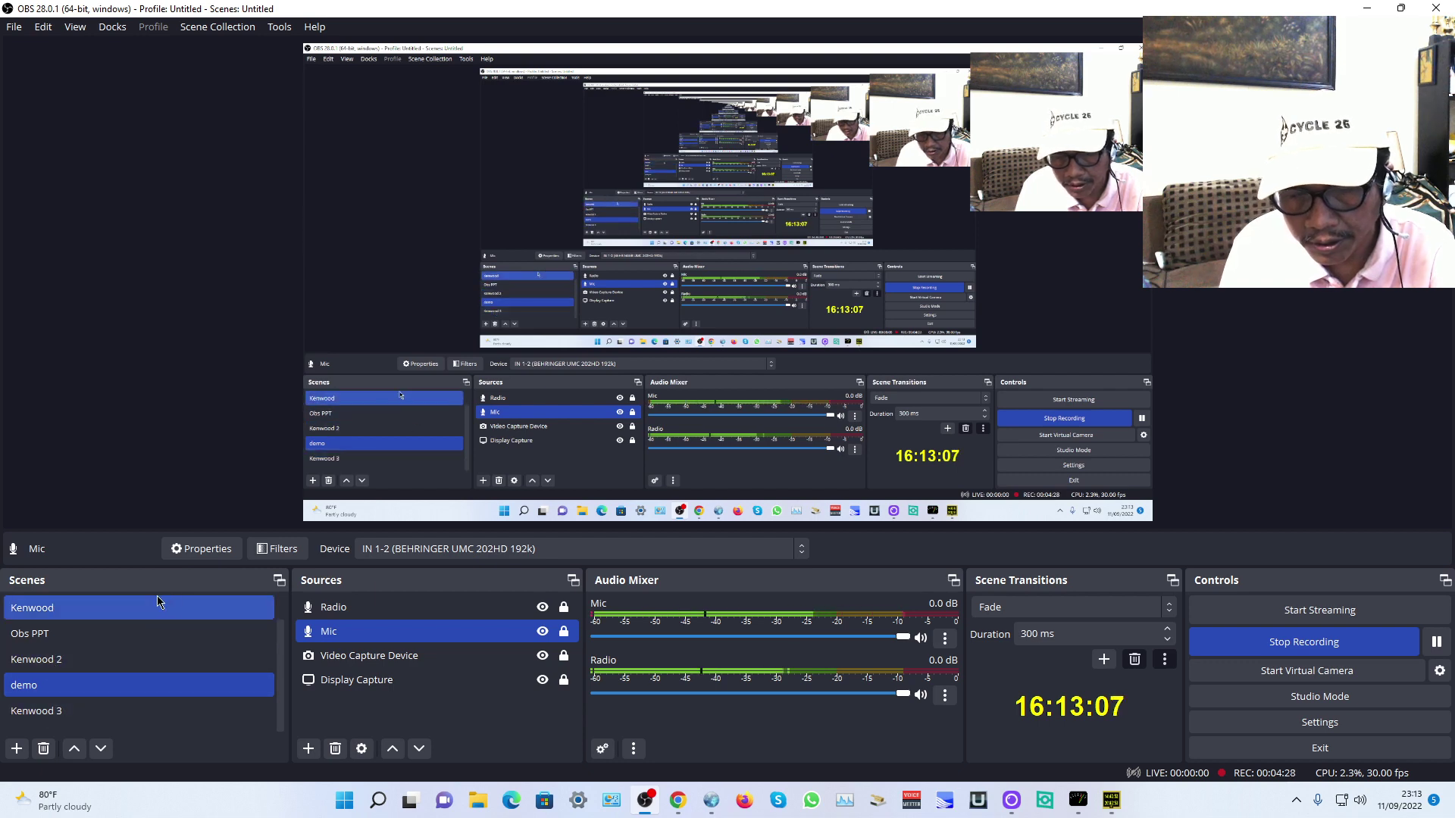
# Examine the scene list's options and the Add Scene prompt without creating a scene.
pyautogui.rightClick(37, 588)
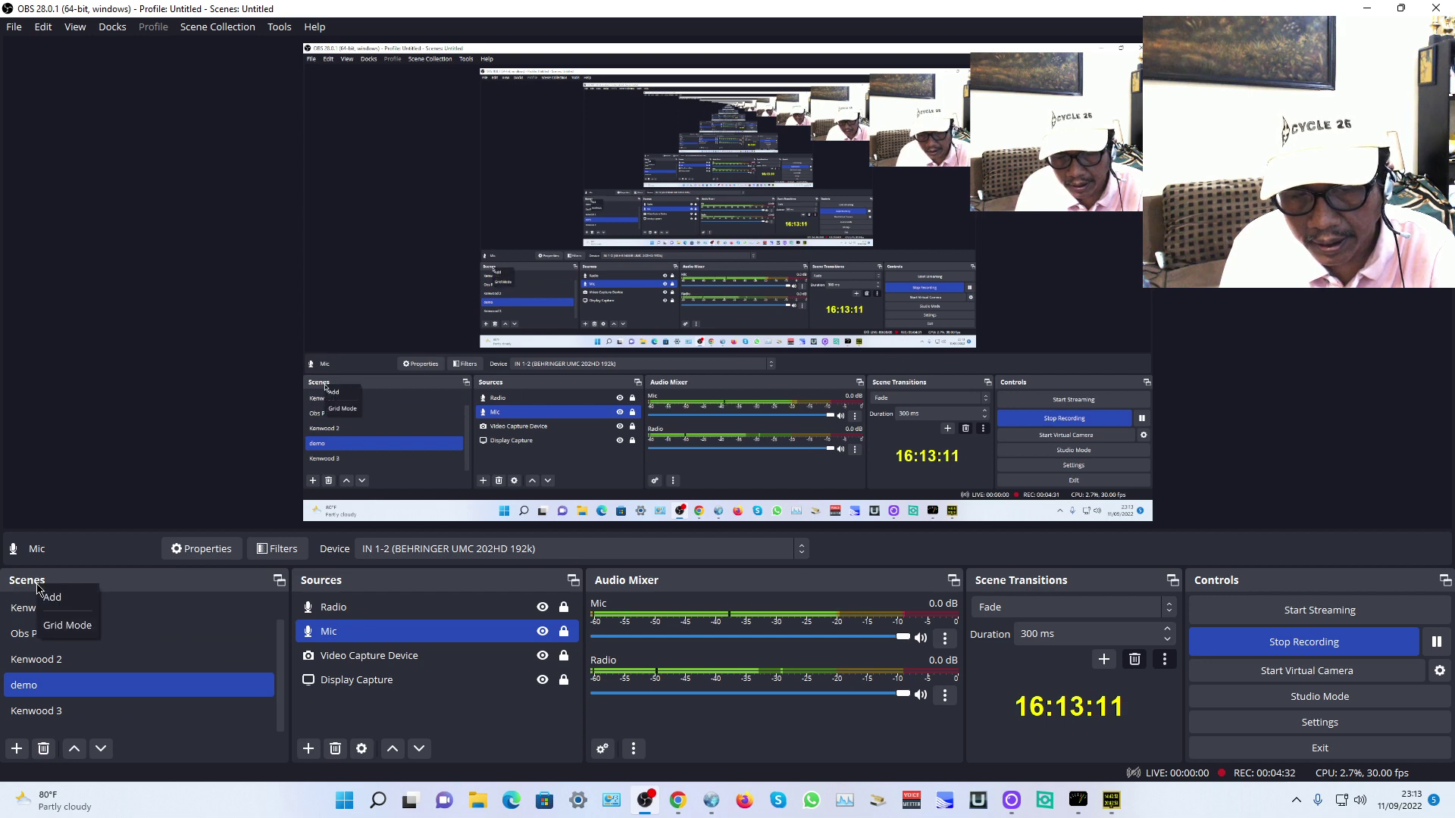
pyautogui.press('Escape')
pyautogui.click(17, 749)
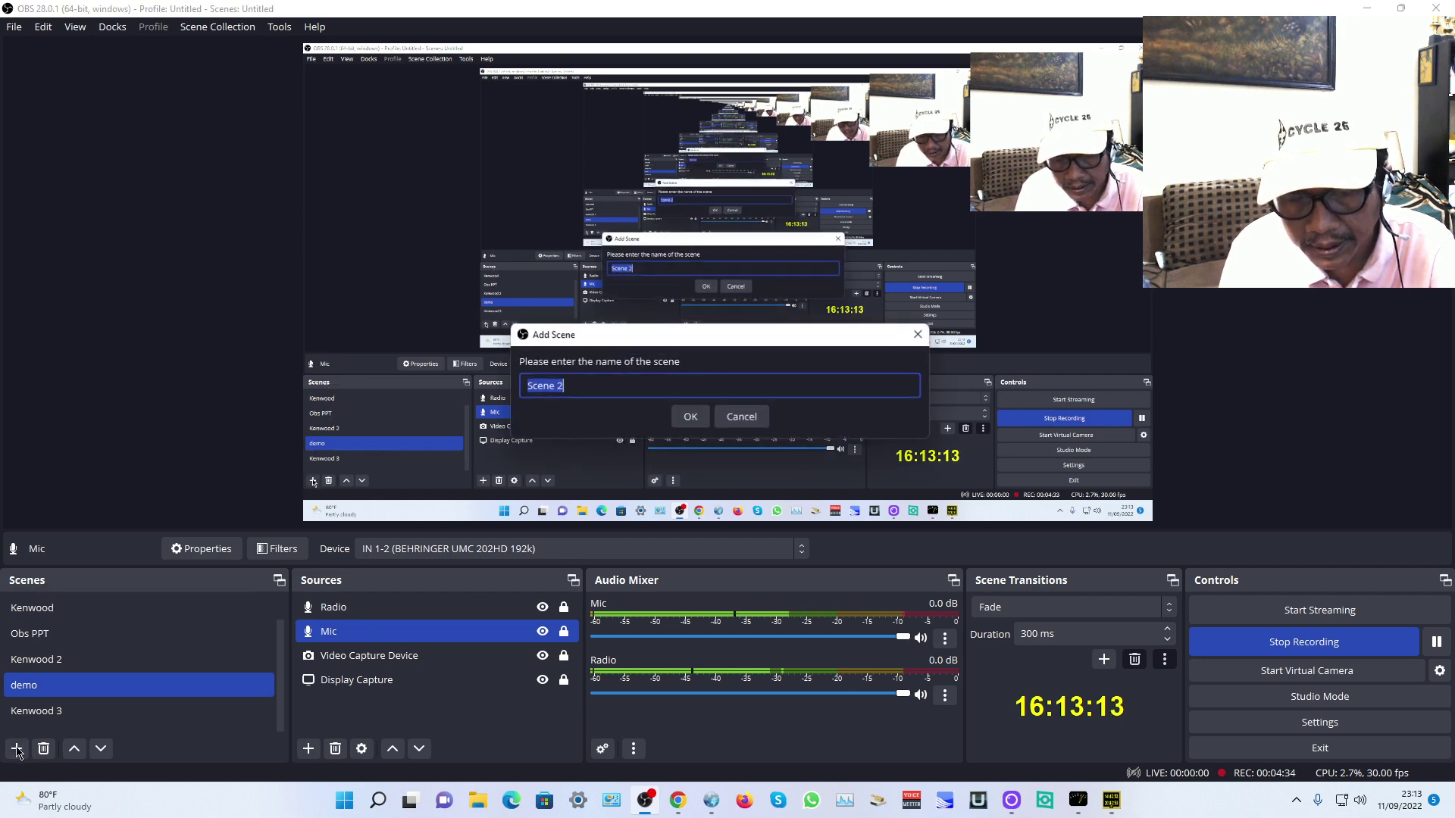
pyautogui.click(741, 418)
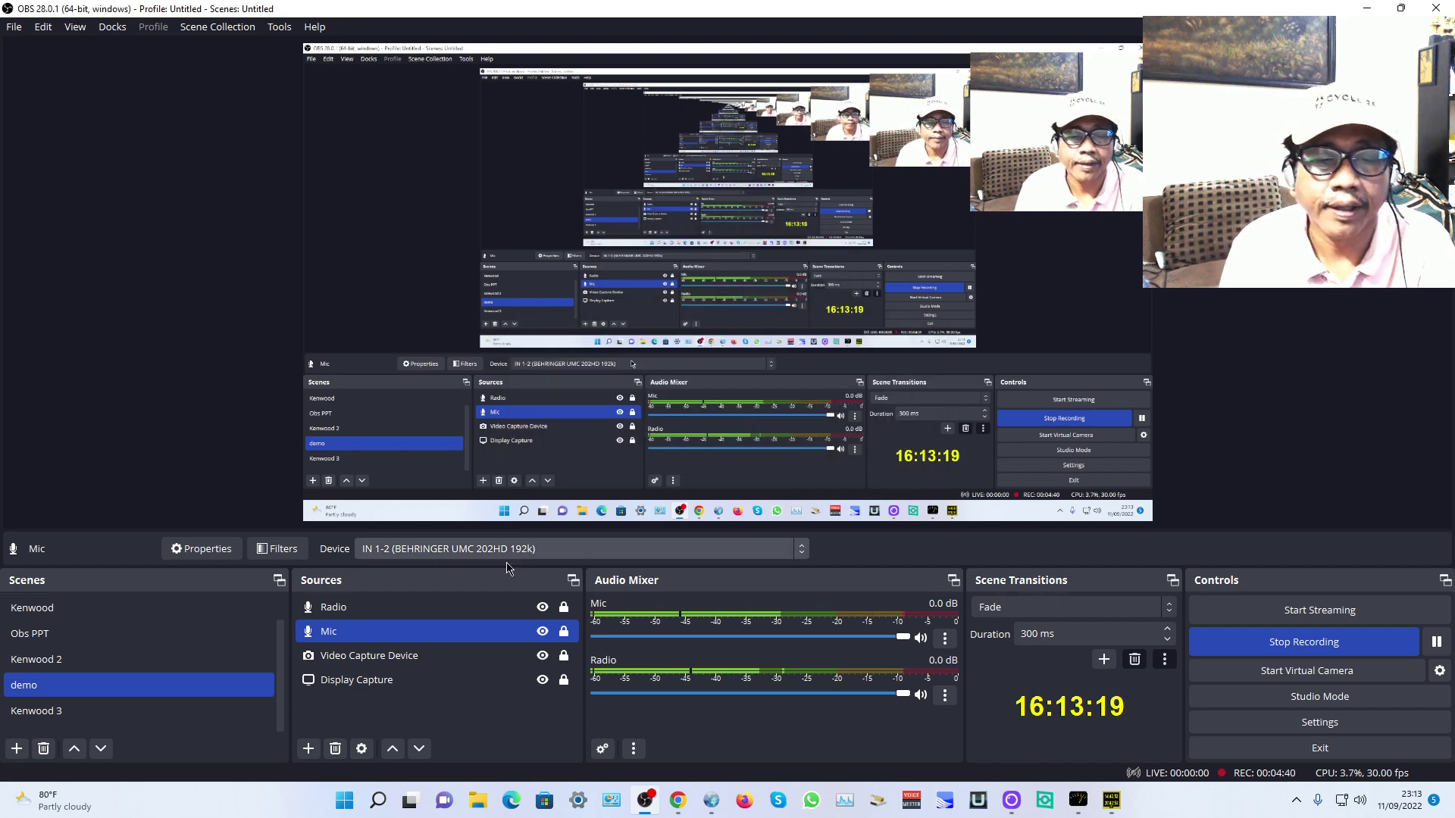
pyautogui.click(191, 640)
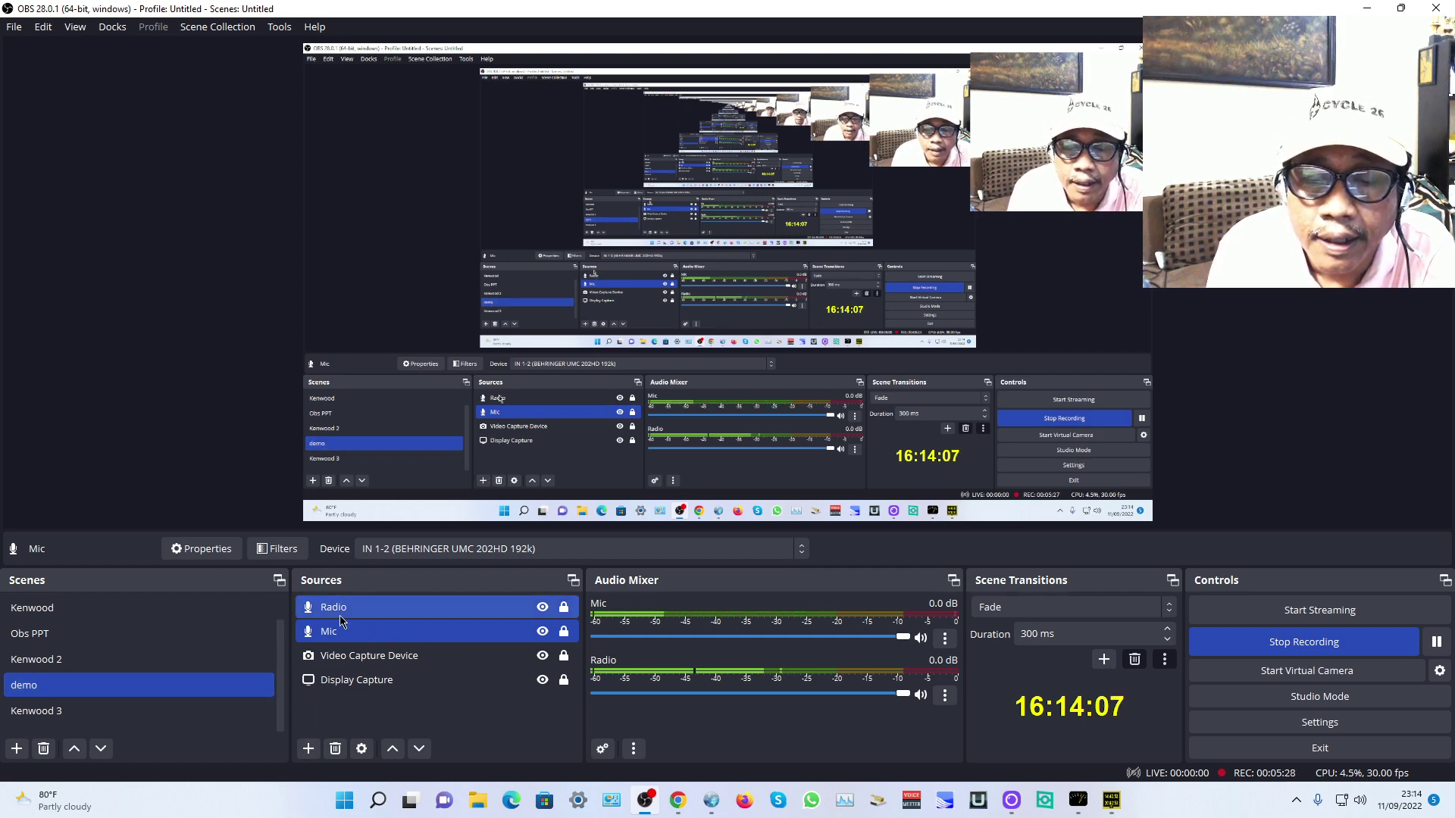
# Examine the source types and the creation options for a new Audio Input Capture, and cancel without adding it.
pyautogui.click(308, 750)
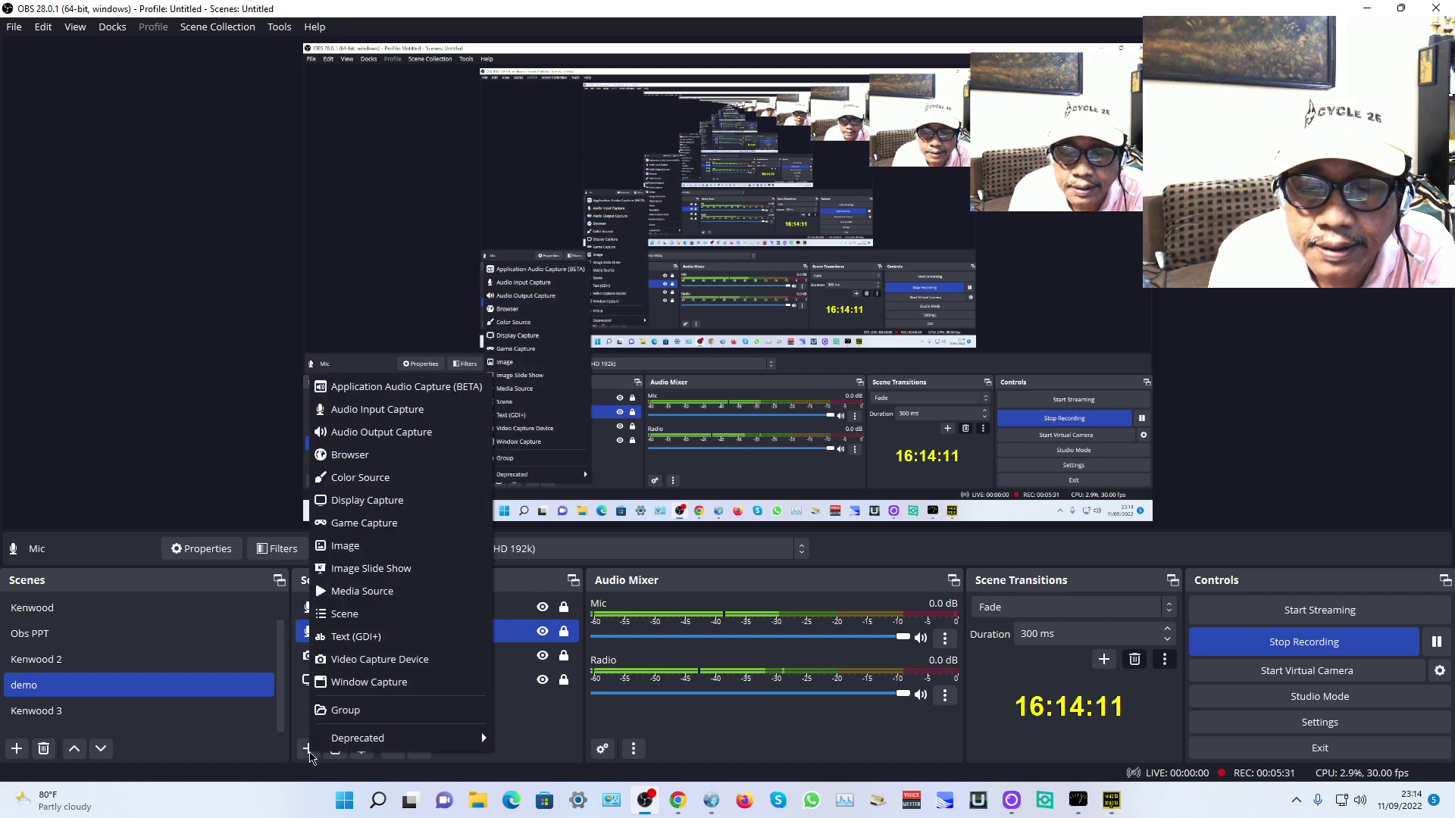
pyautogui.click(379, 412)
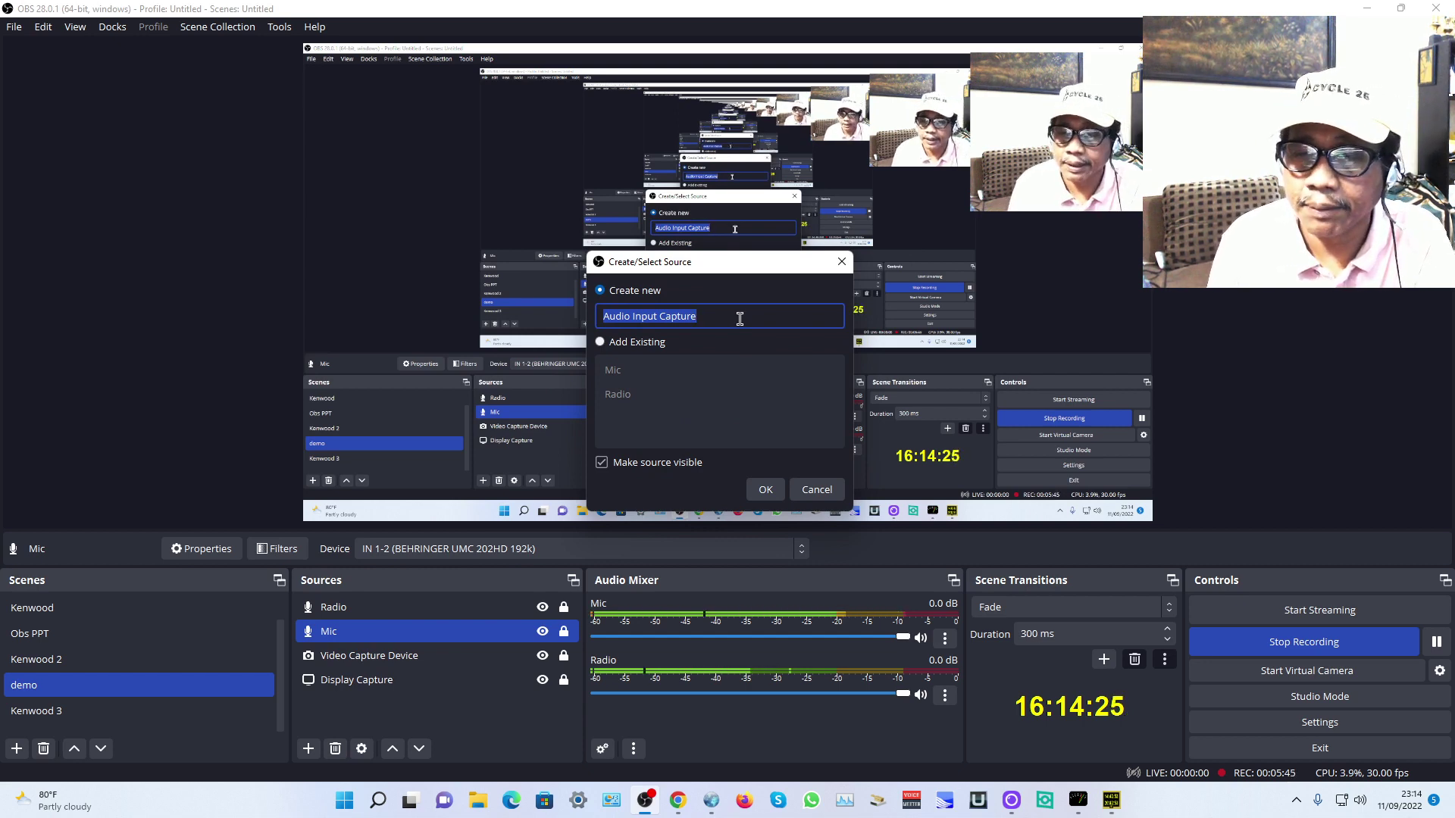
pyautogui.click(723, 314)
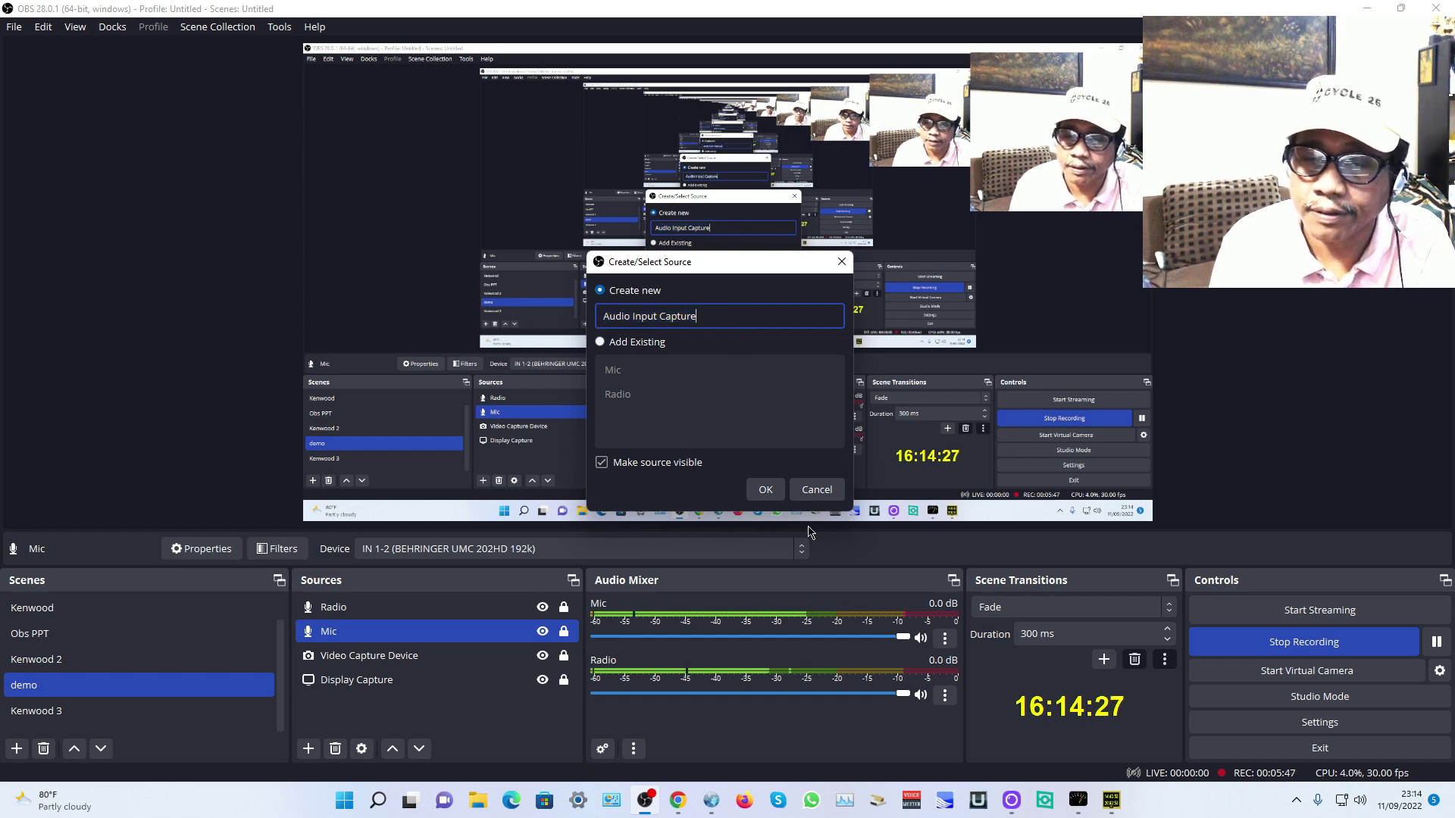
pyautogui.click(815, 490)
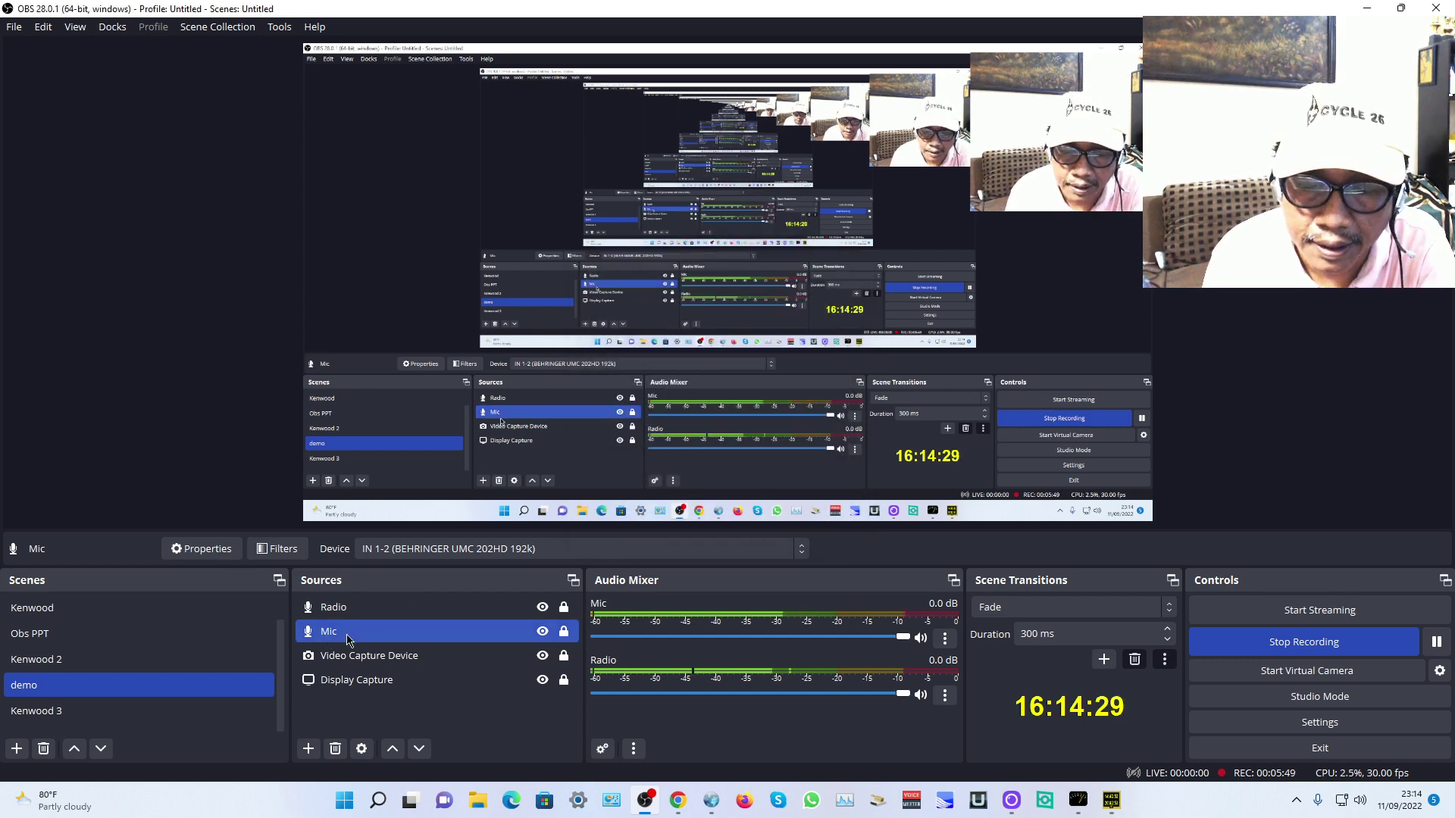
# Examine the audio devices offered in the Mic source's properties, and close them without changes.
pyautogui.doubleClick(372, 634)
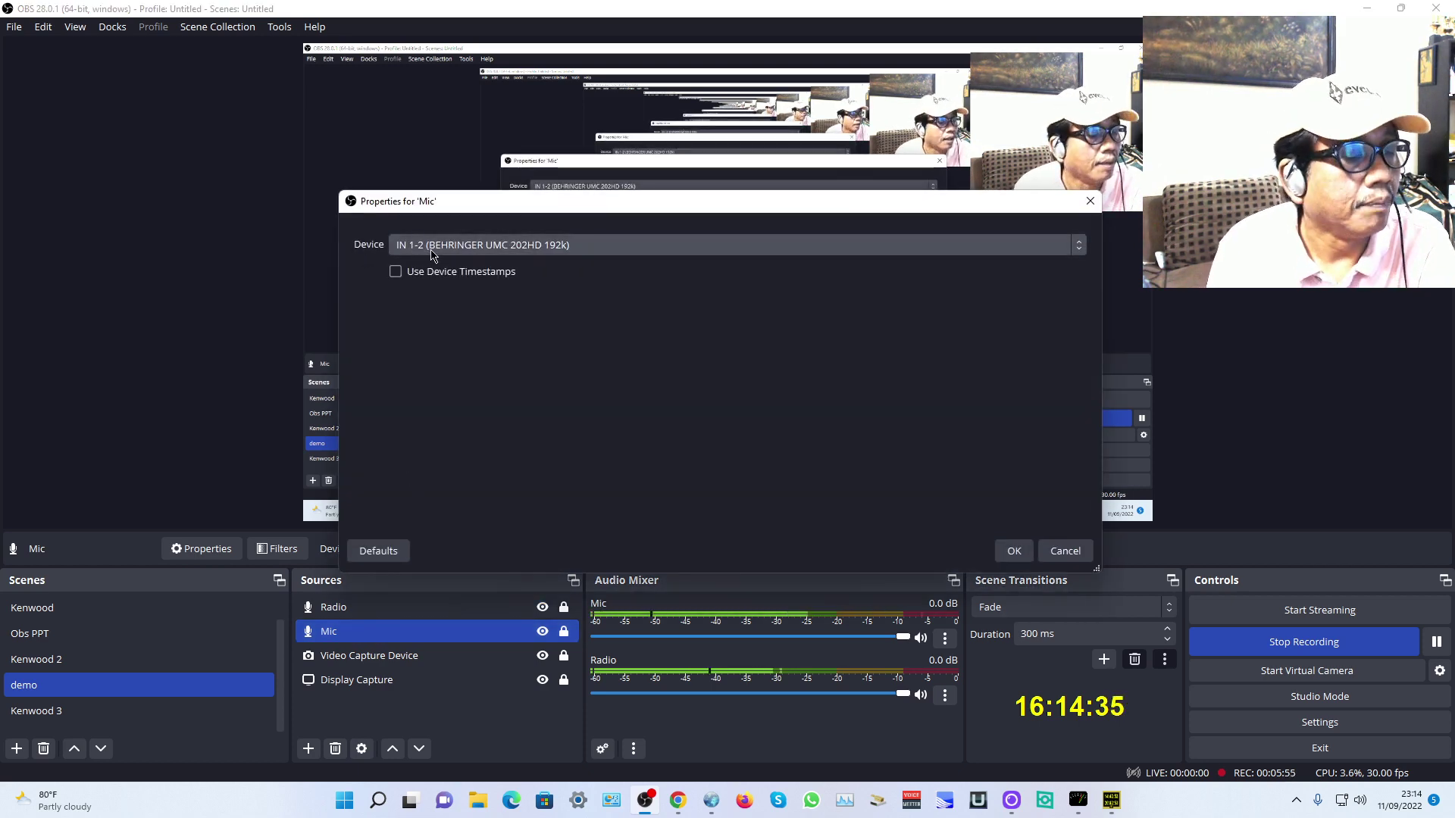
pyautogui.click(470, 250)
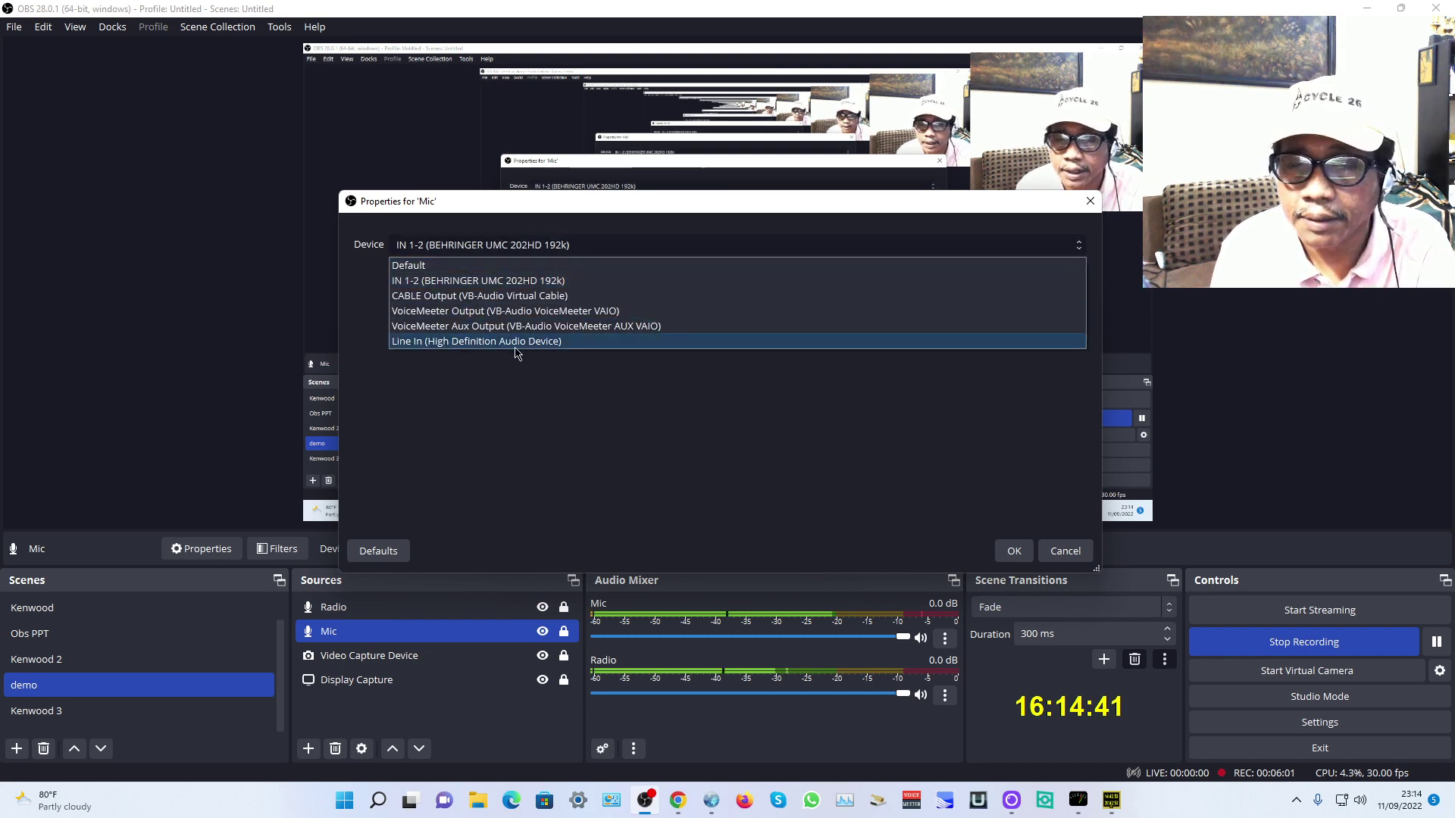
pyautogui.click(499, 387)
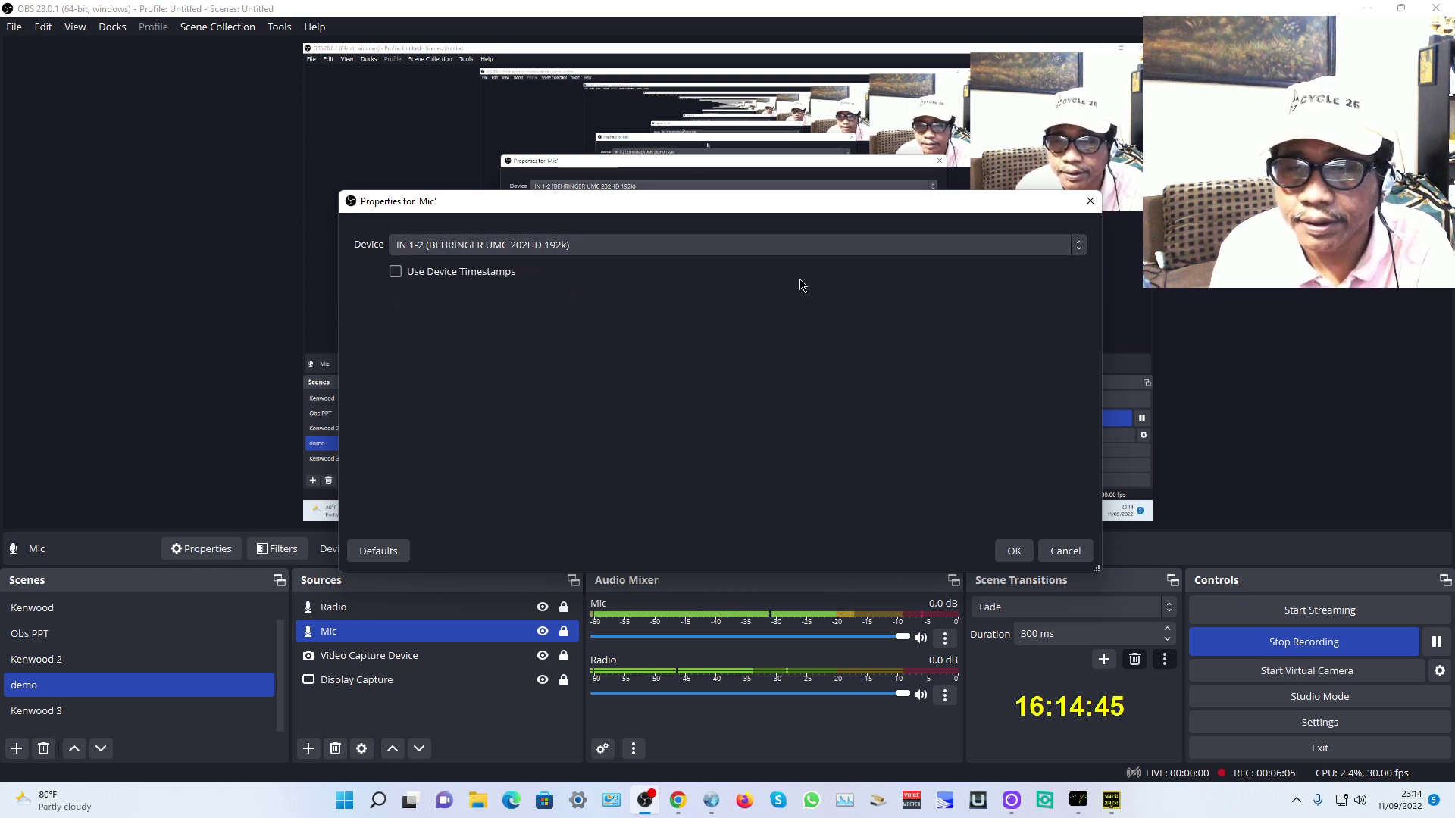
pyautogui.click(1061, 557)
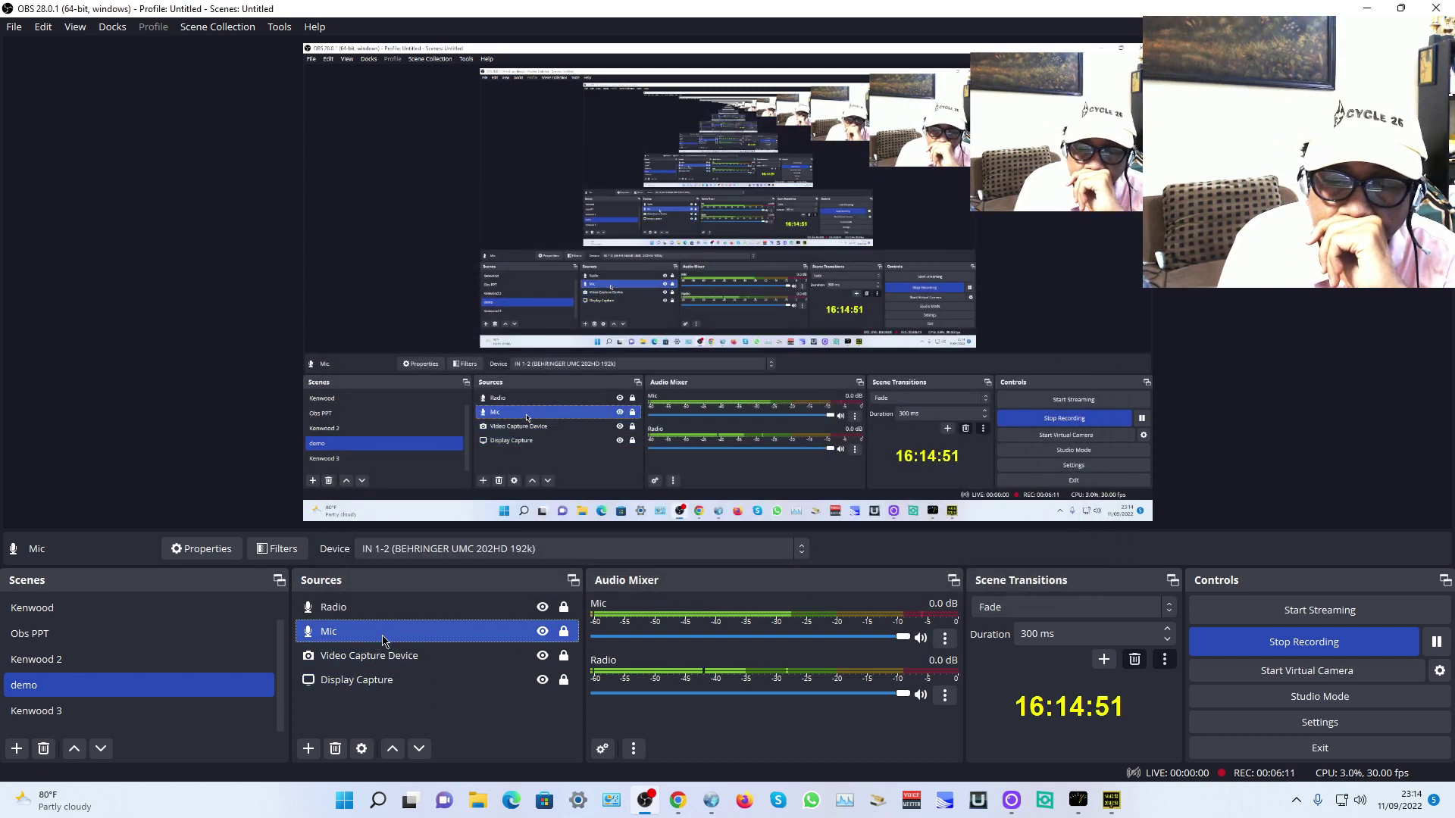
# Select the Radio source in the demo scene.
pyautogui.keyDown('ctrl'); pyautogui.click(394, 610); pyautogui.keyUp('ctrl')
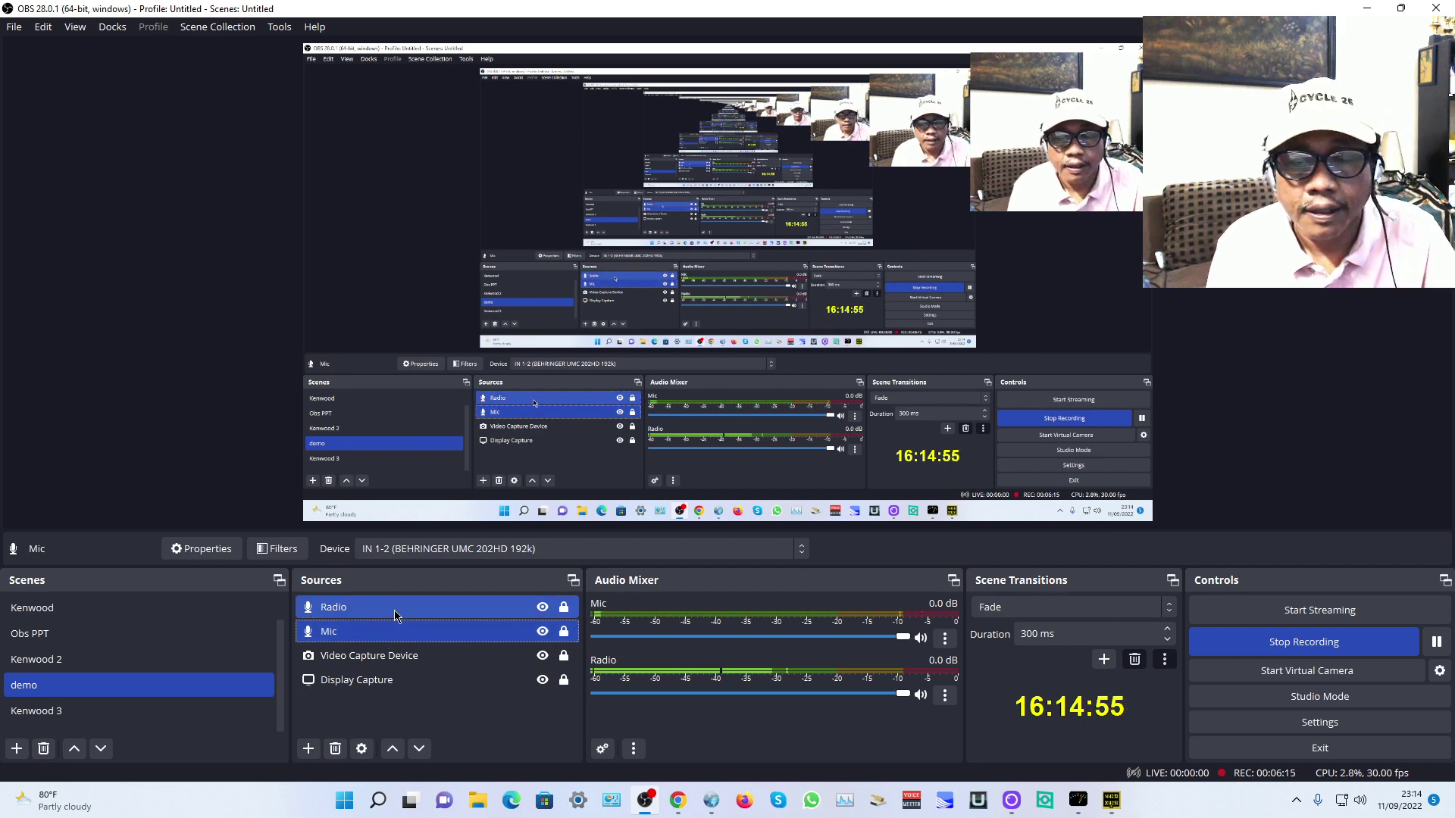
pyautogui.click(394, 610)
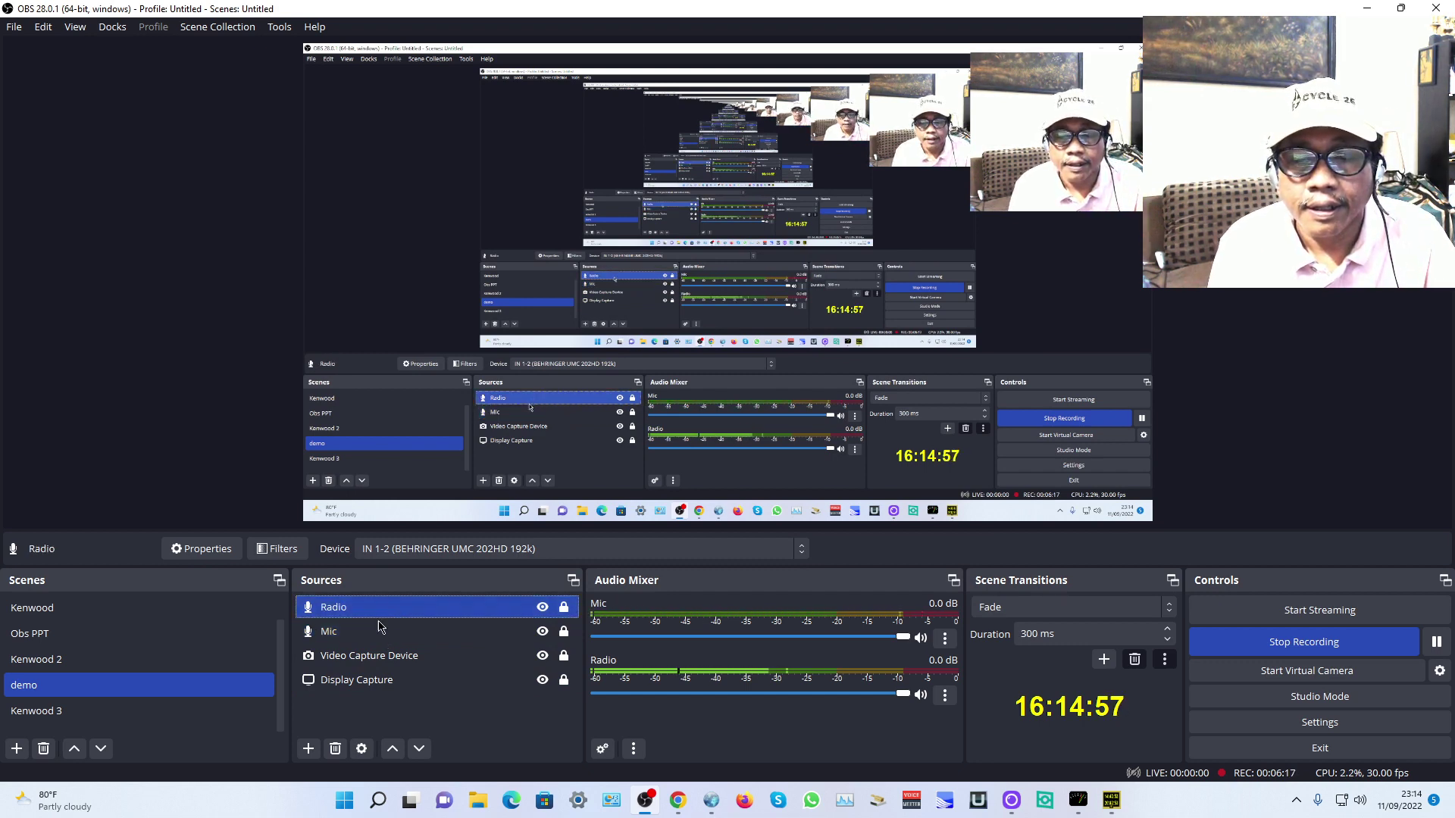
pyautogui.keyDown('ctrl'); pyautogui.click(379, 630); pyautogui.keyUp('ctrl')
pyautogui.click(333, 609)
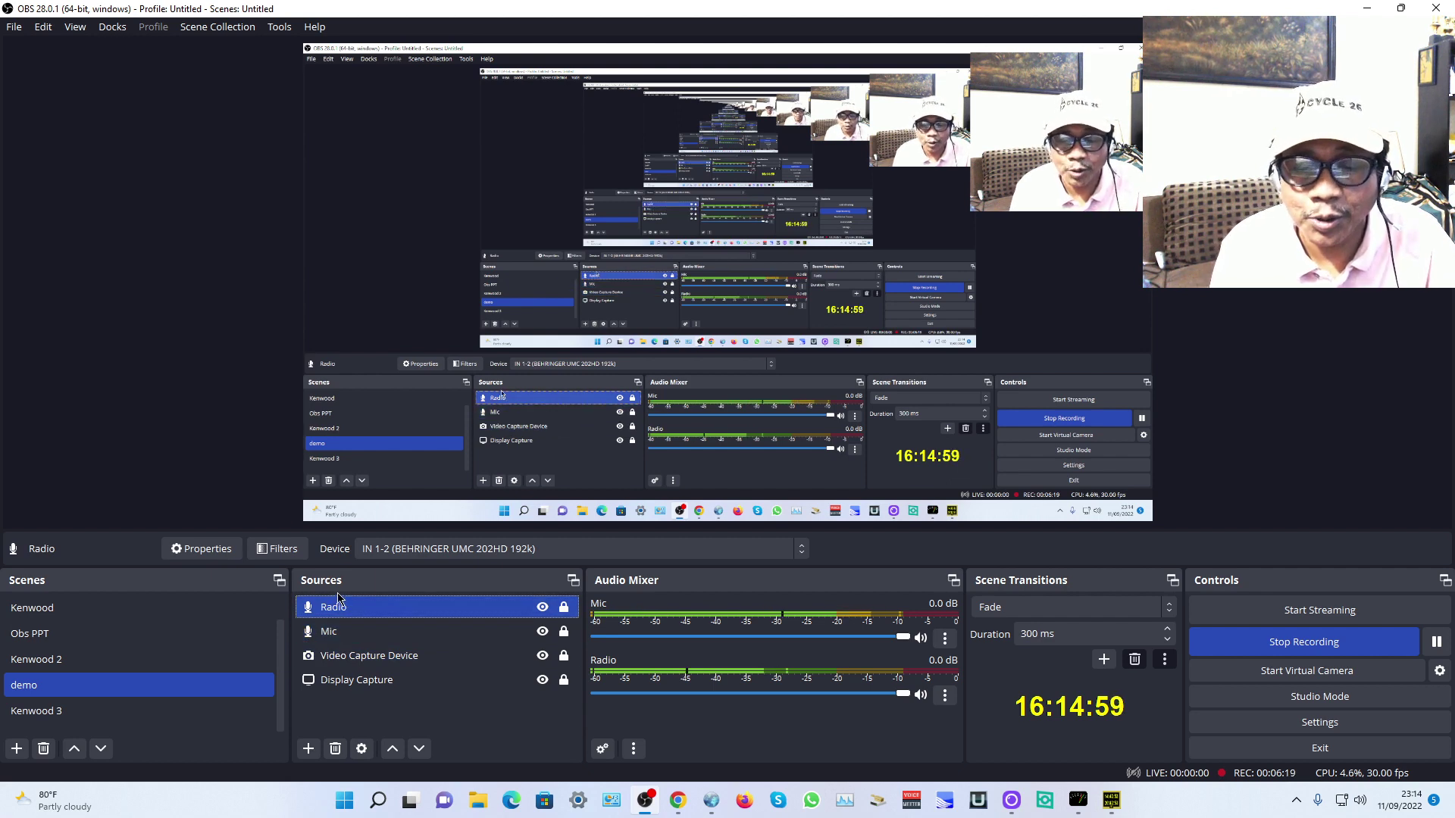
# Examine the creation options for a new Audio Input Capture and the Radio source's properties, cancelling both without changes.
pyautogui.click(309, 750)
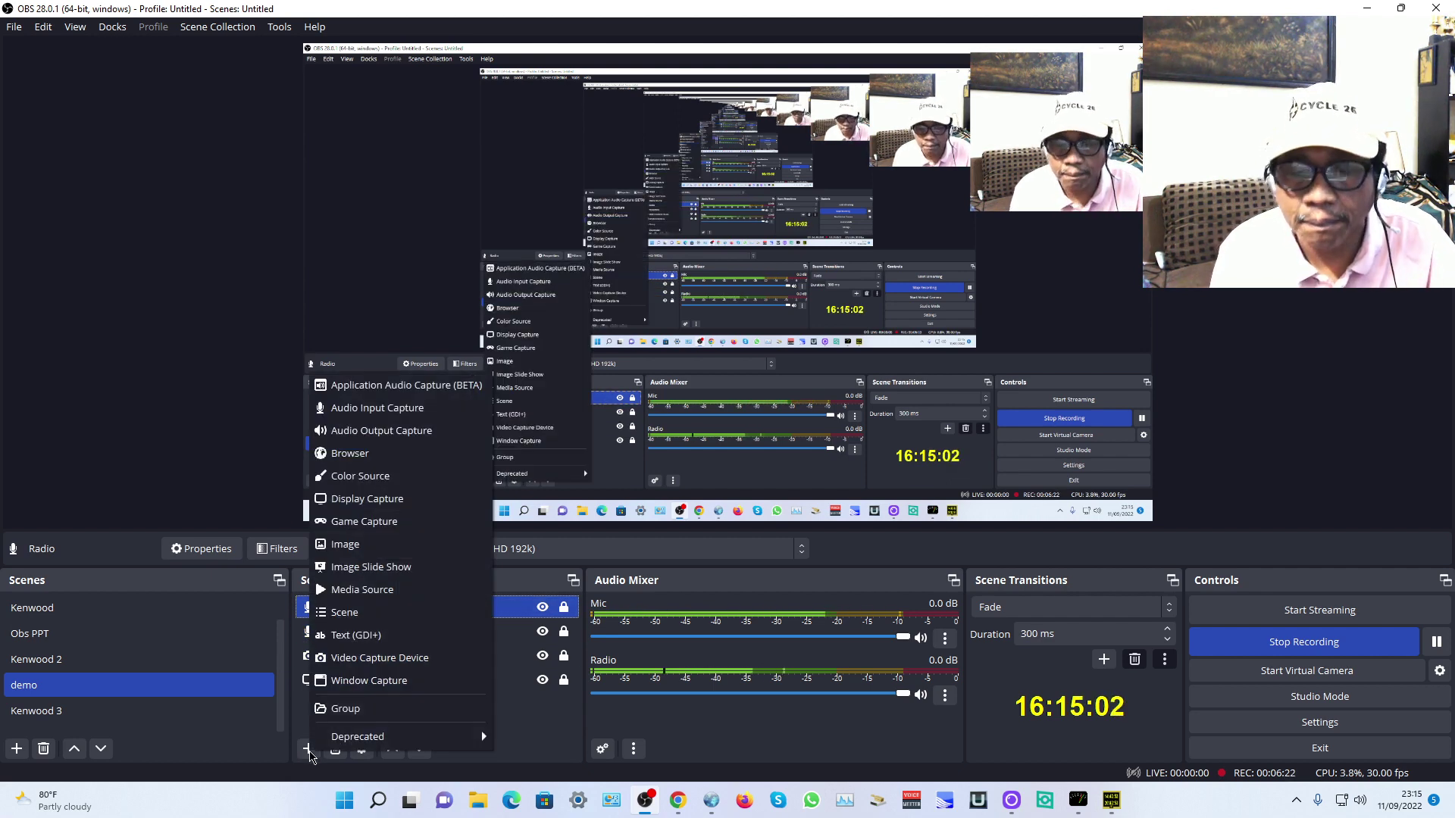
pyautogui.click(406, 409)
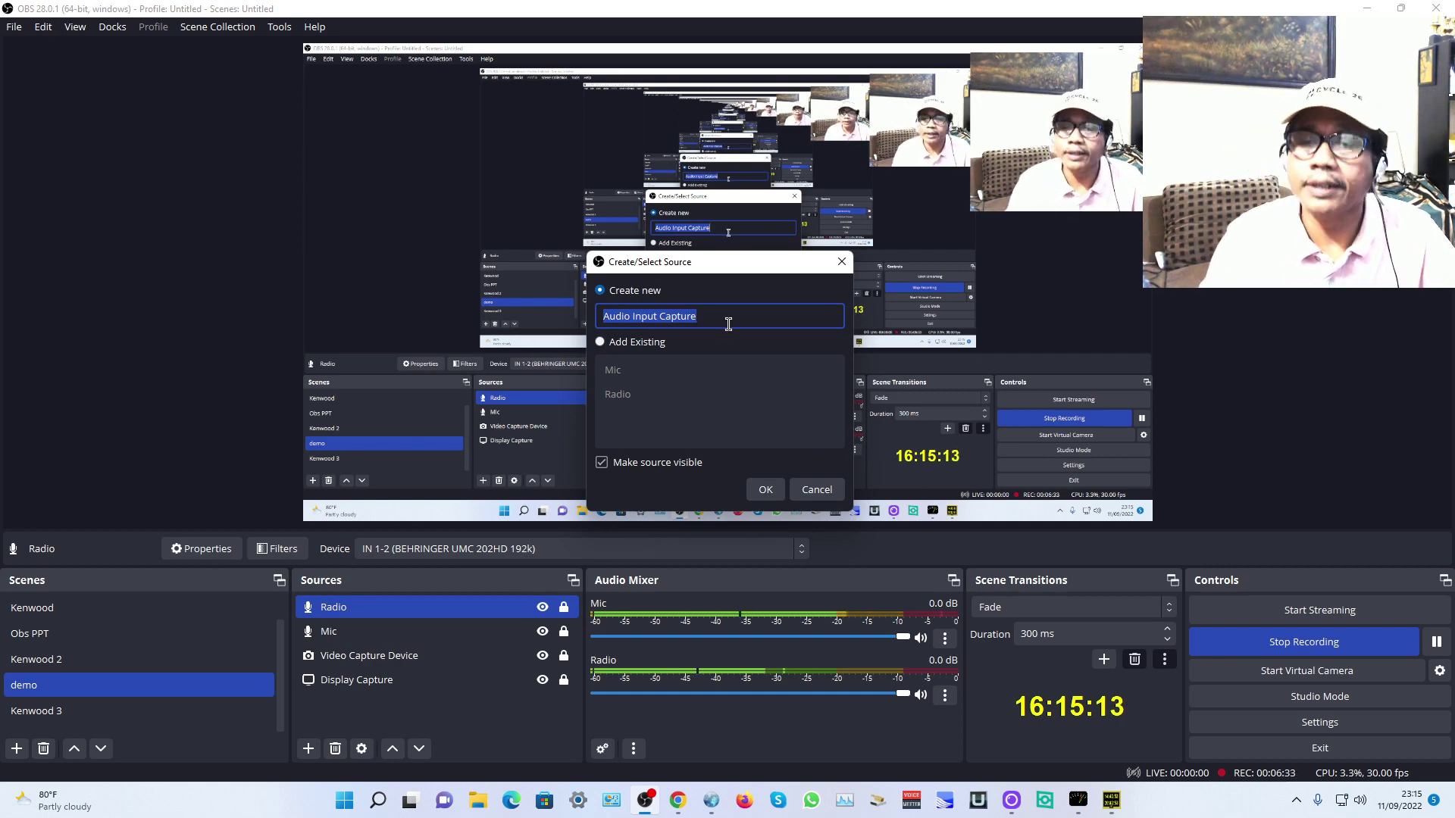
pyautogui.click(816, 491)
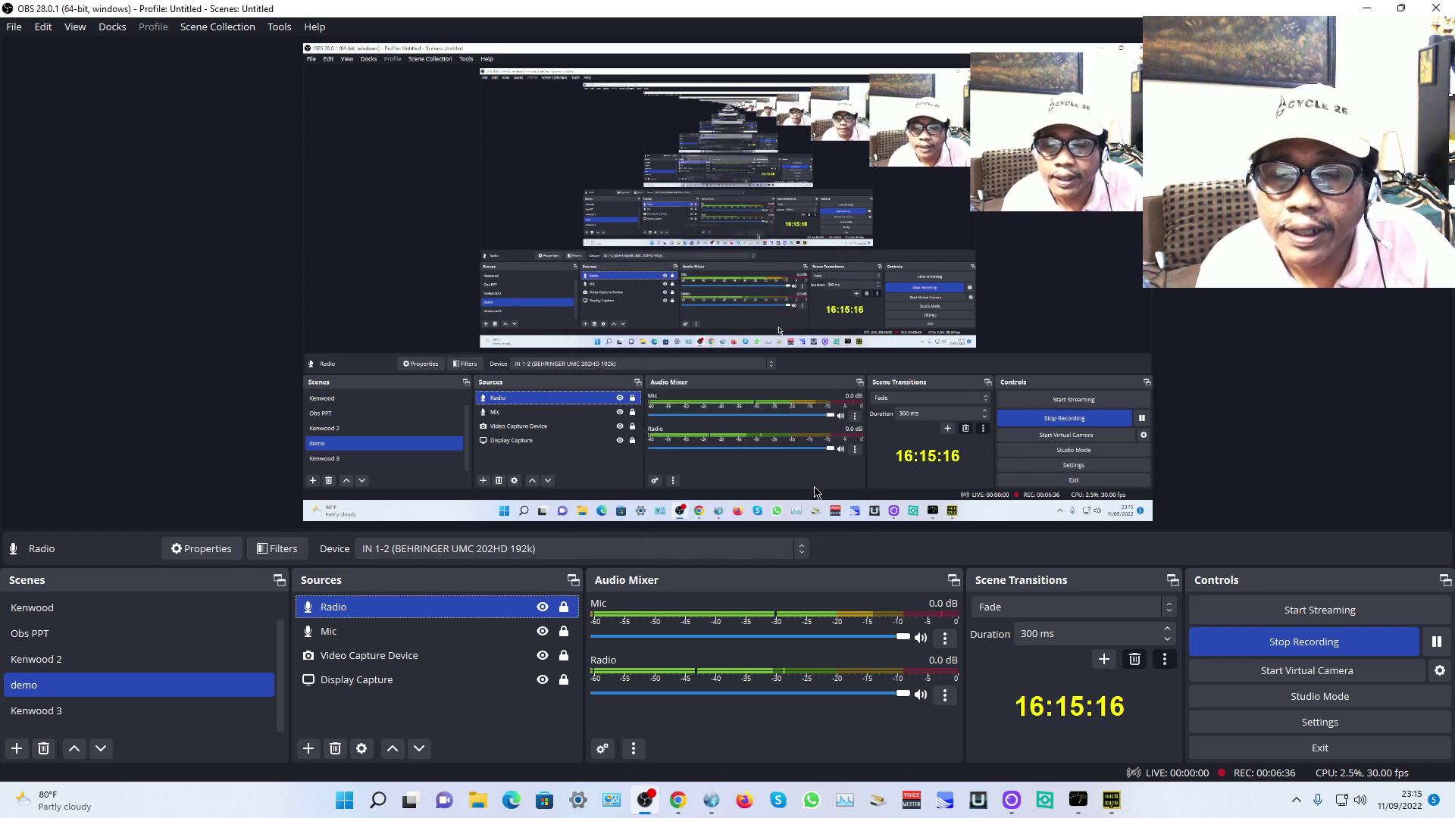
pyautogui.doubleClick(381, 615)
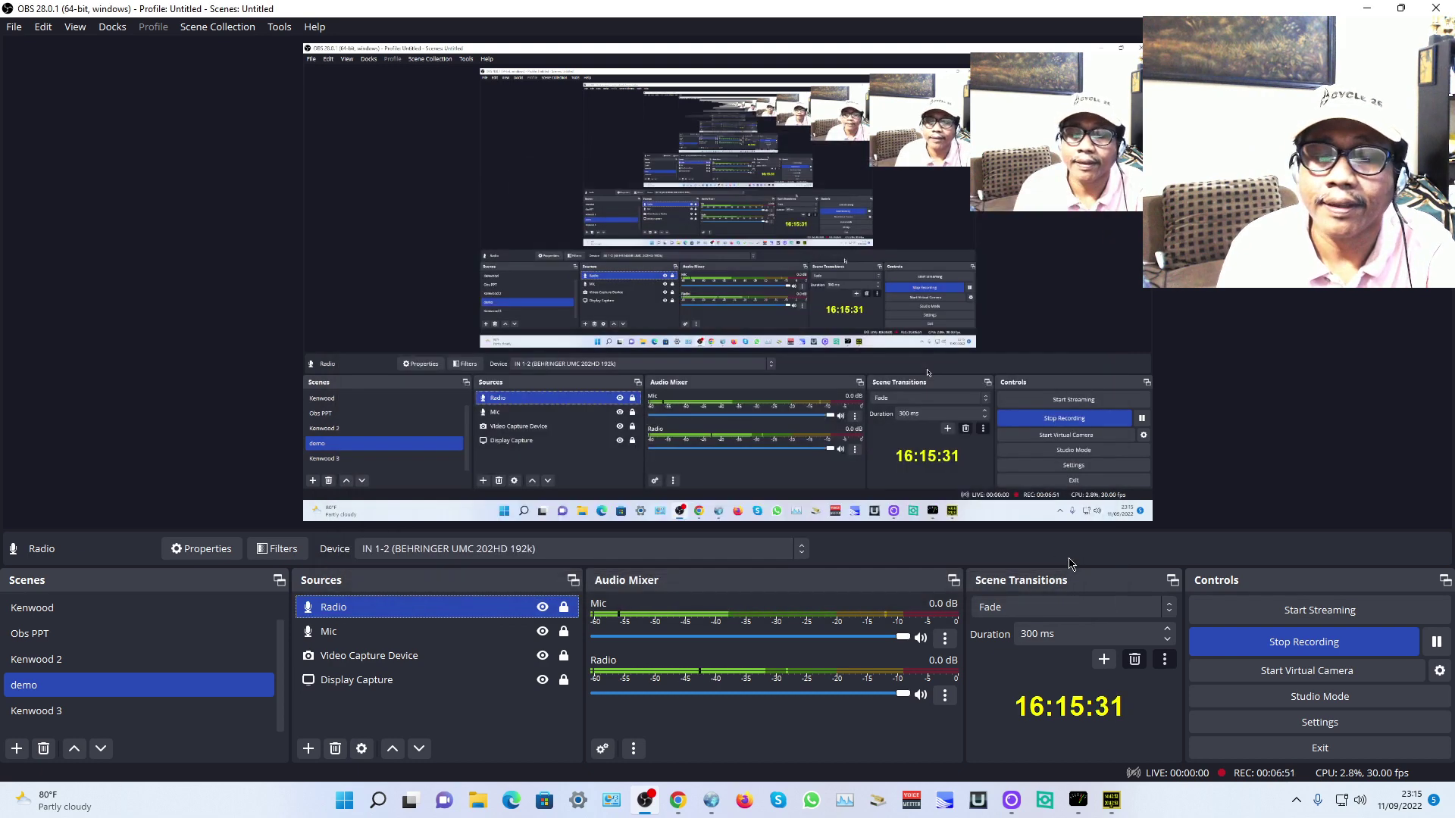
pyautogui.click(1065, 551)
# Select the Mic and Radio sources individually and together to compare them with their audio mixer channels.
pyautogui.click(393, 633)
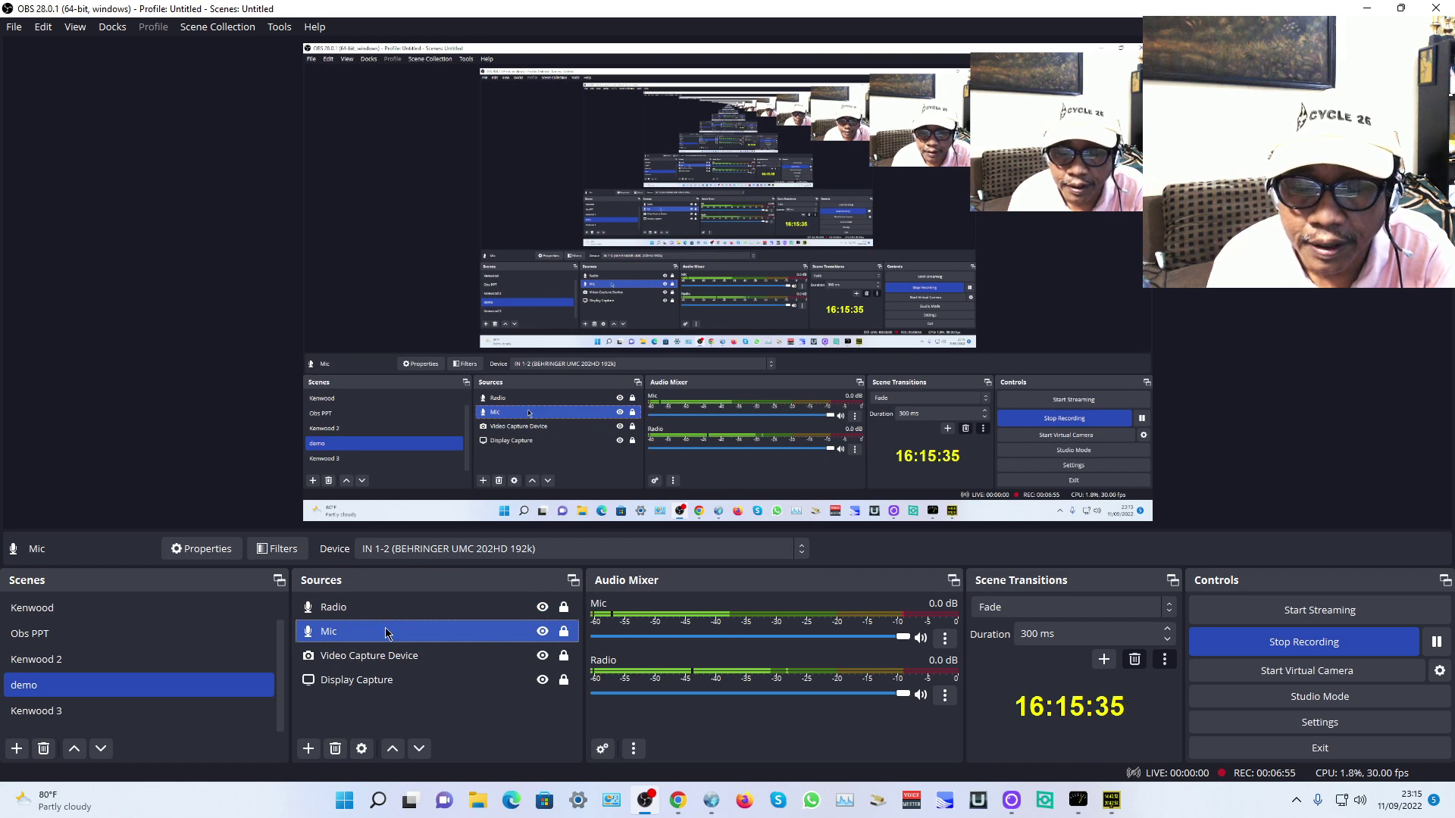
pyautogui.click(397, 607)
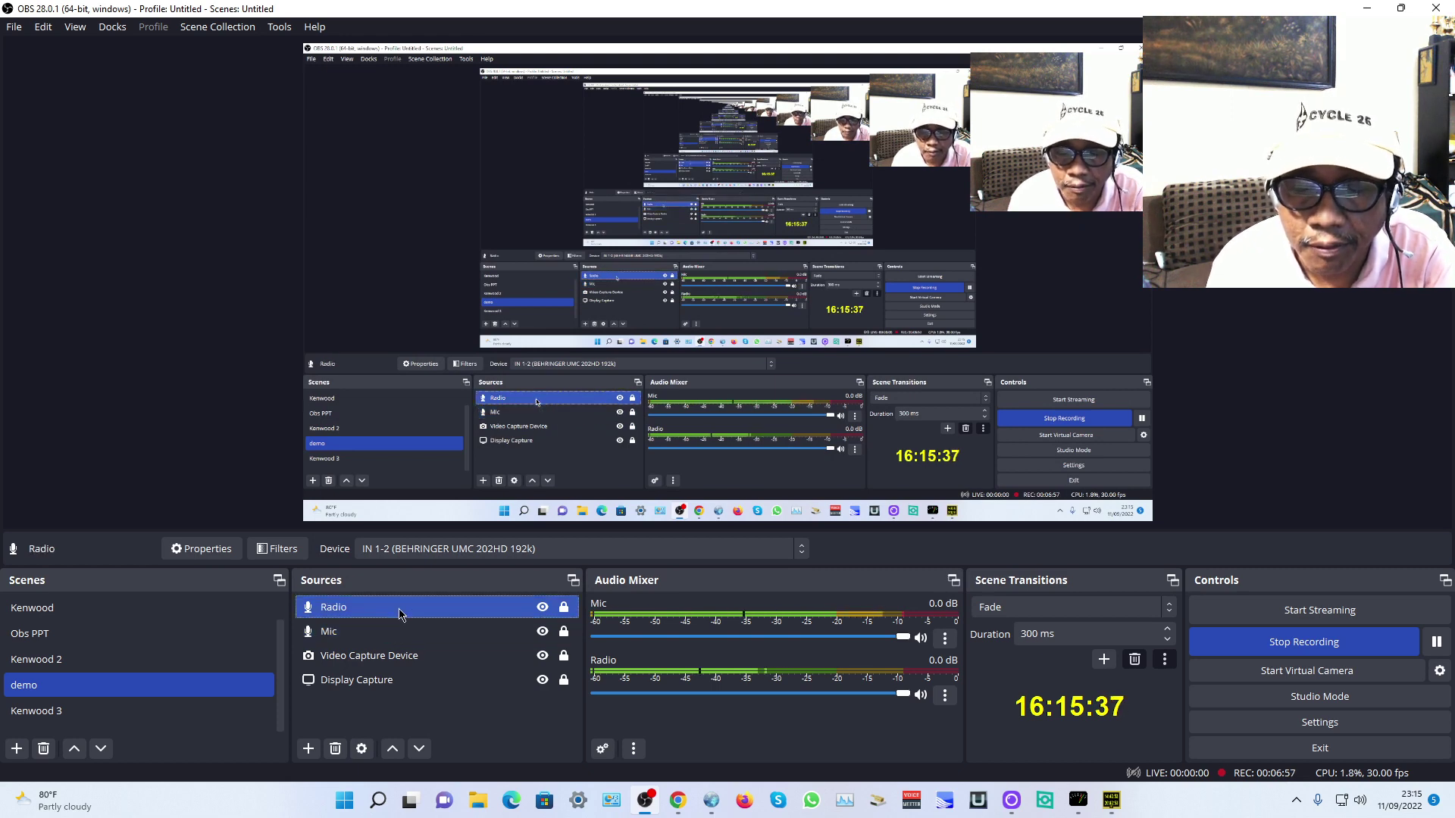
pyautogui.keyDown('ctrl'); pyautogui.click(383, 635); pyautogui.keyUp('ctrl')
pyautogui.click(383, 635)
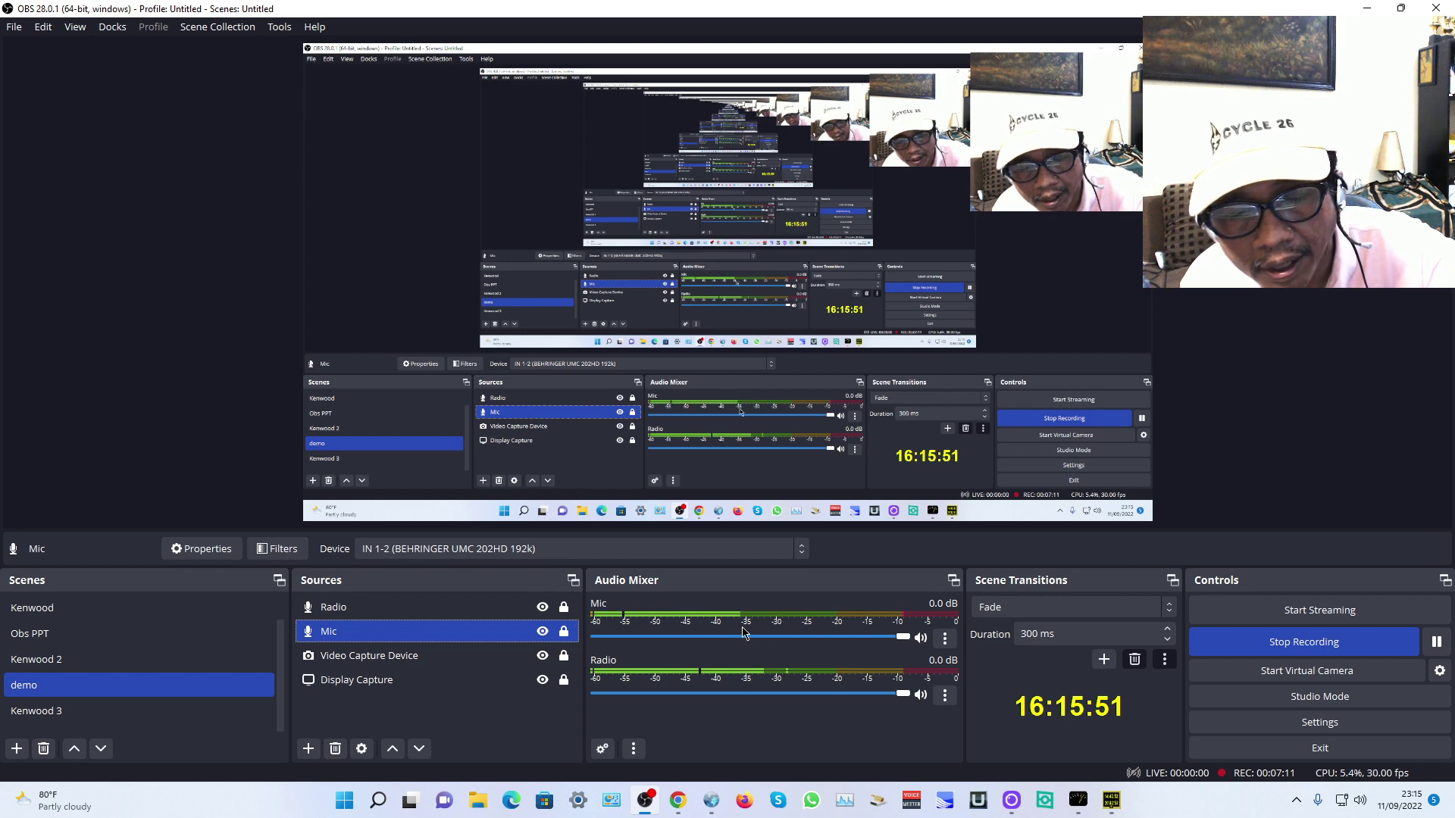
pyautogui.keyDown('ctrl'); pyautogui.click(359, 610); pyautogui.keyUp('ctrl')
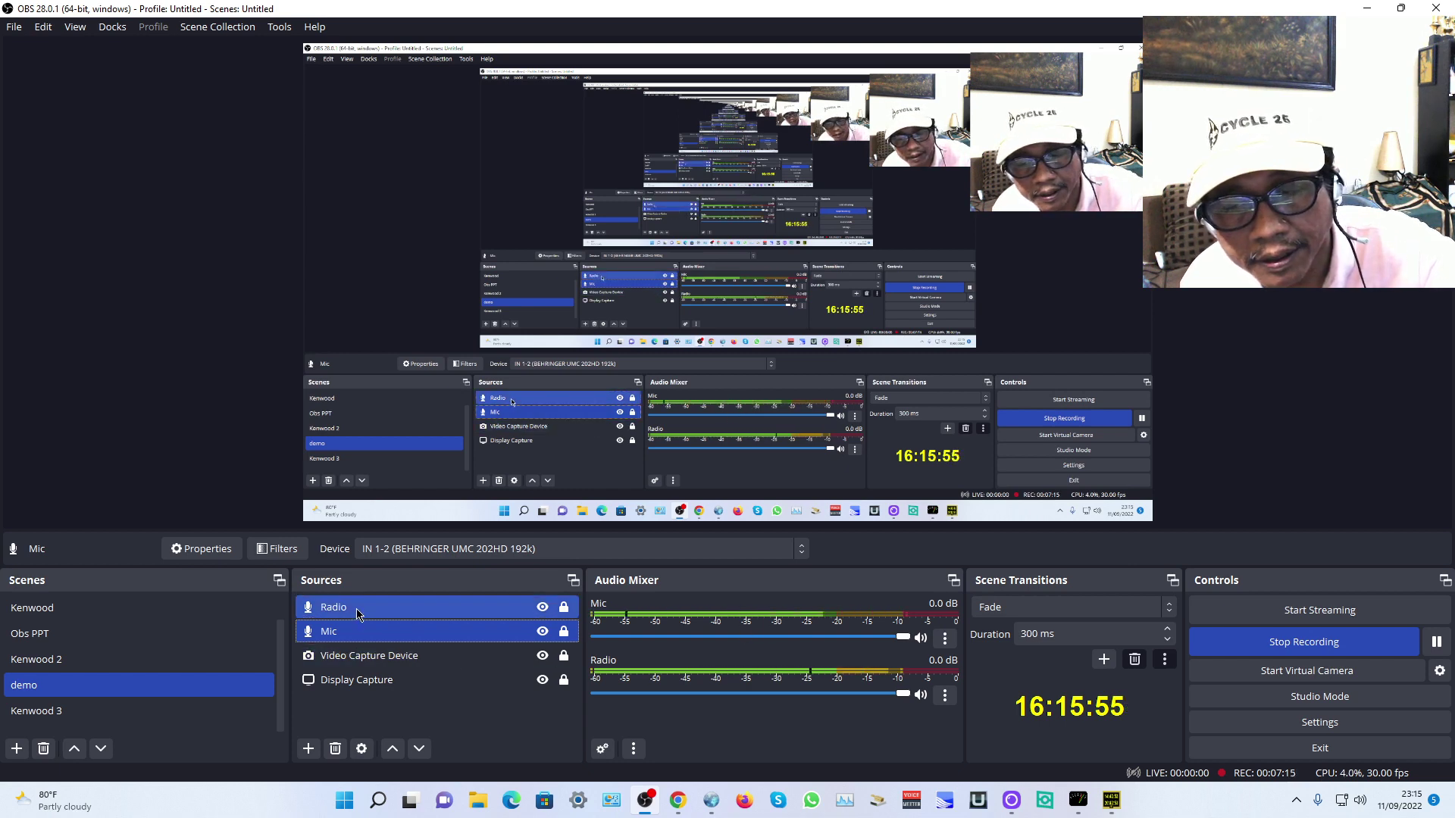
pyautogui.keyDown('ctrl'); pyautogui.click(455, 608); pyautogui.keyUp('ctrl')
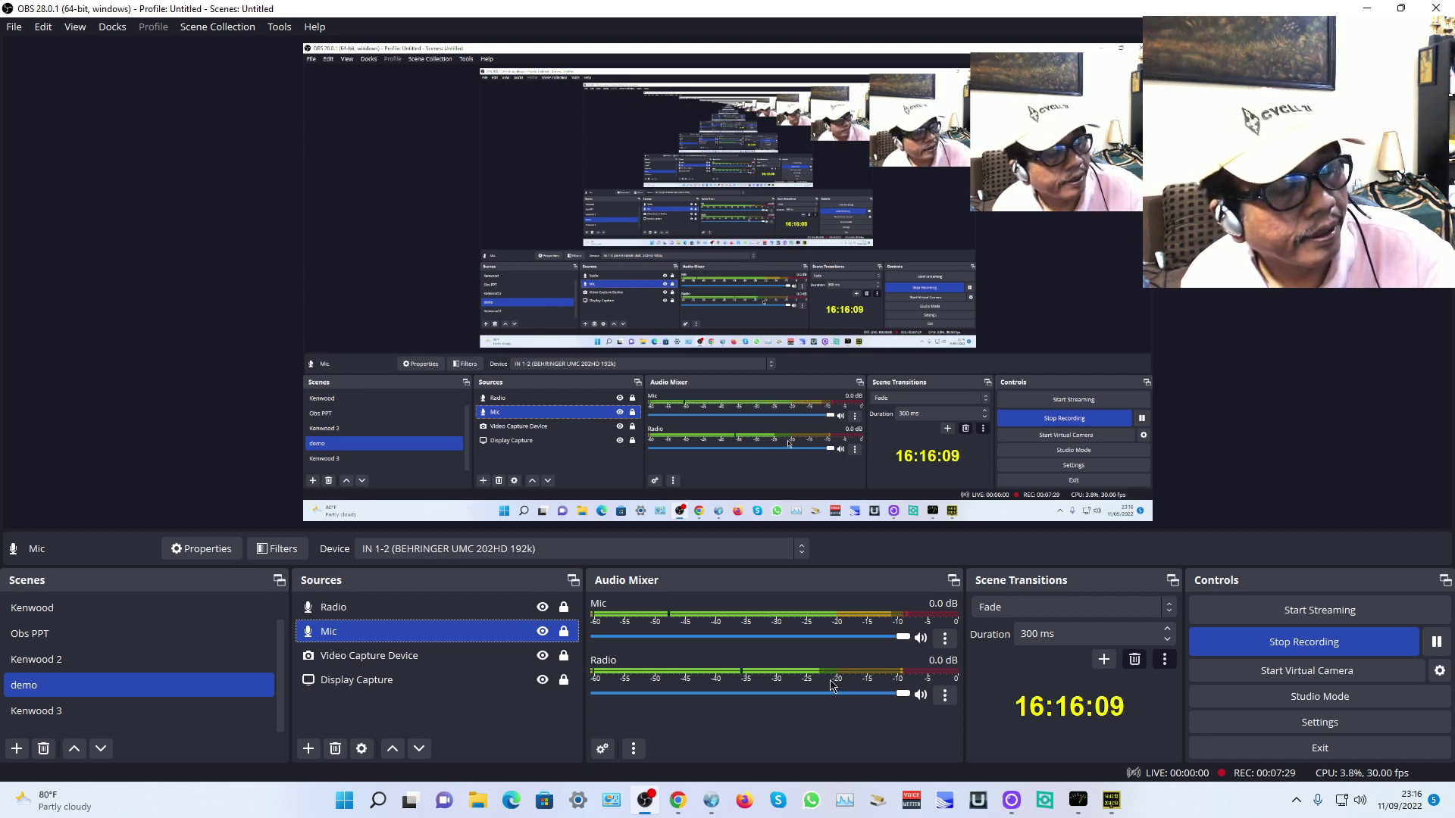
# Mute and unmute the Radio channel, and do the same for the Mic channel in the audio mixer.
pyautogui.click(922, 697)
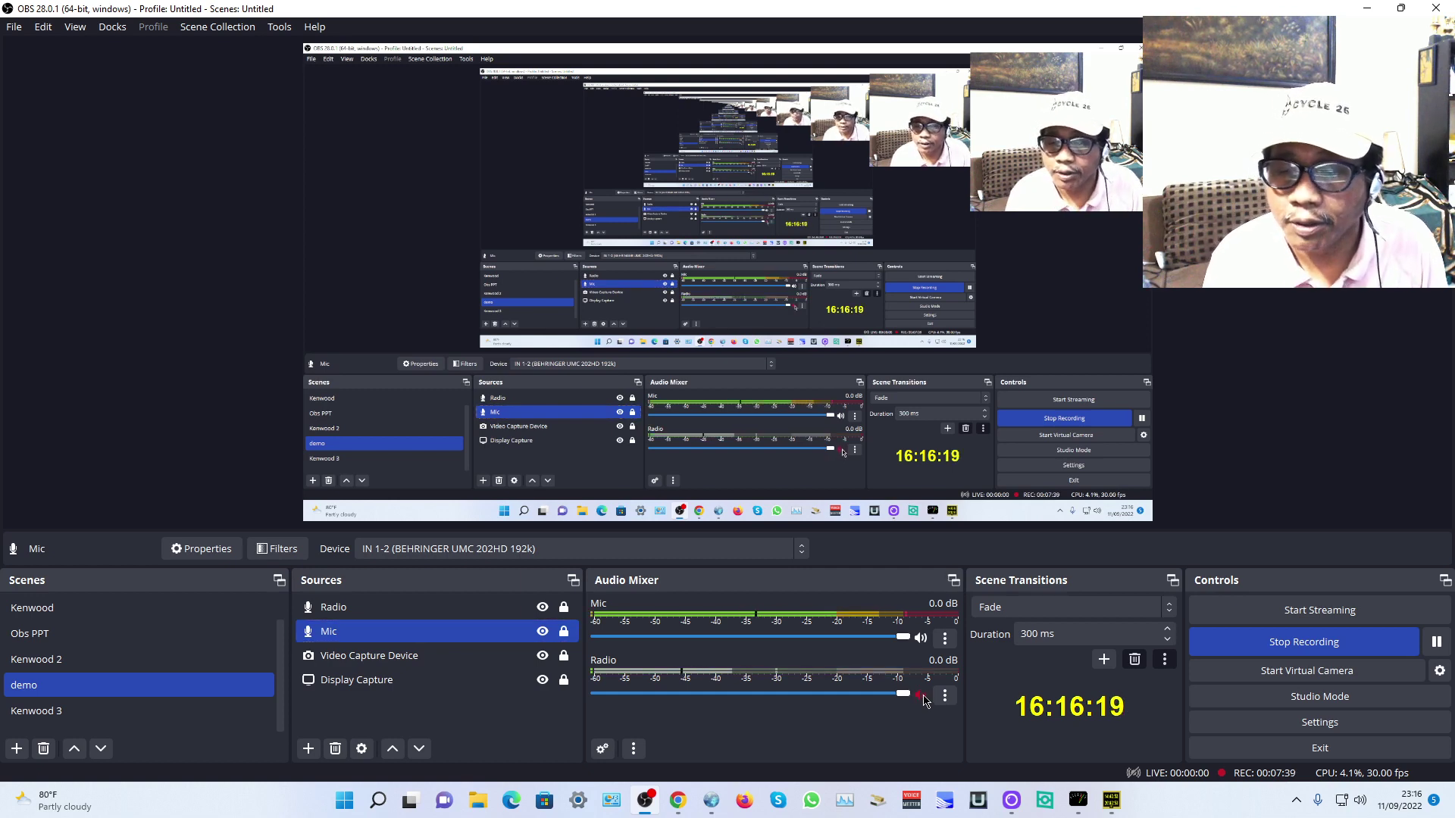
pyautogui.click(922, 696)
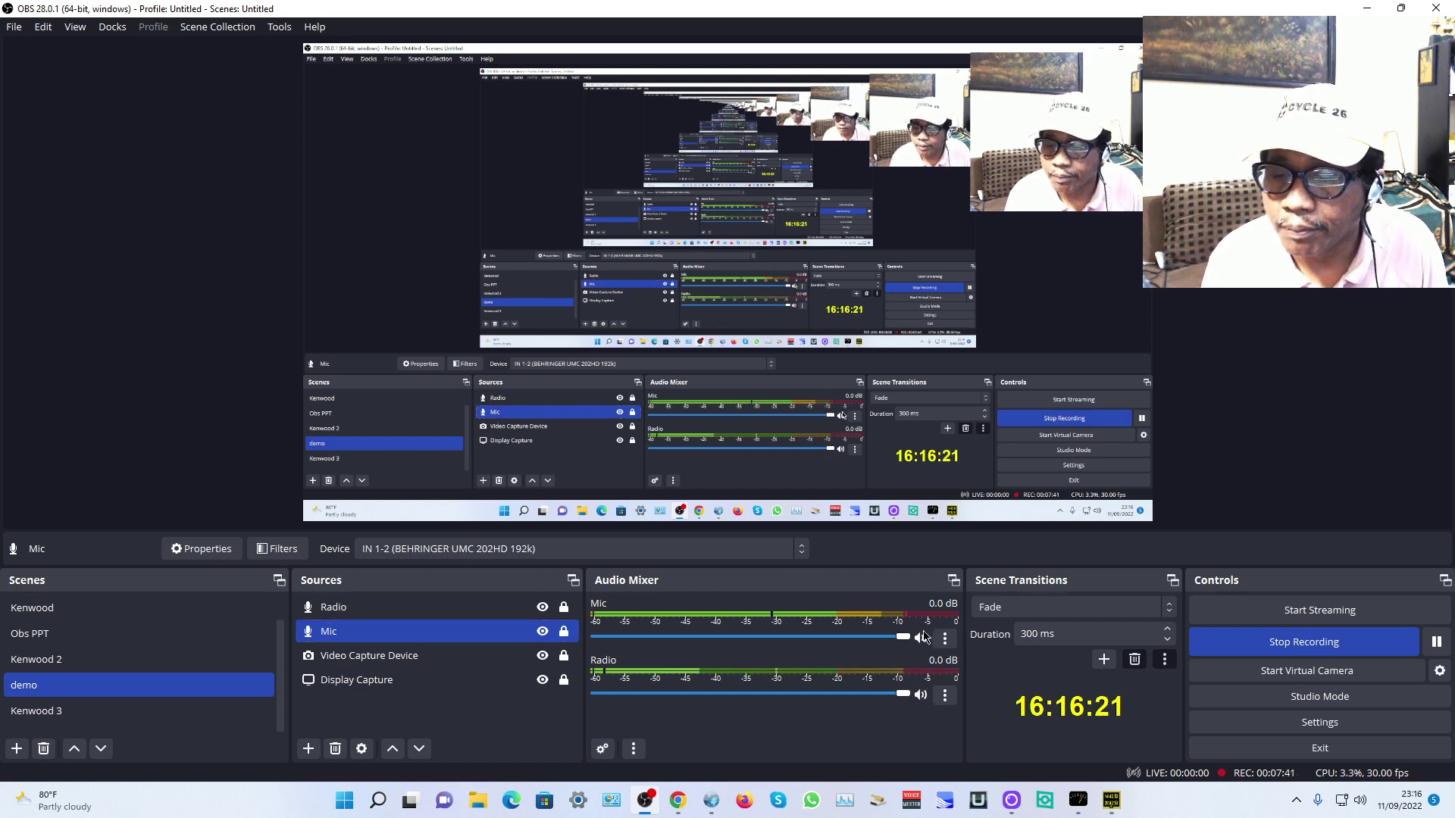
pyautogui.click(921, 638)
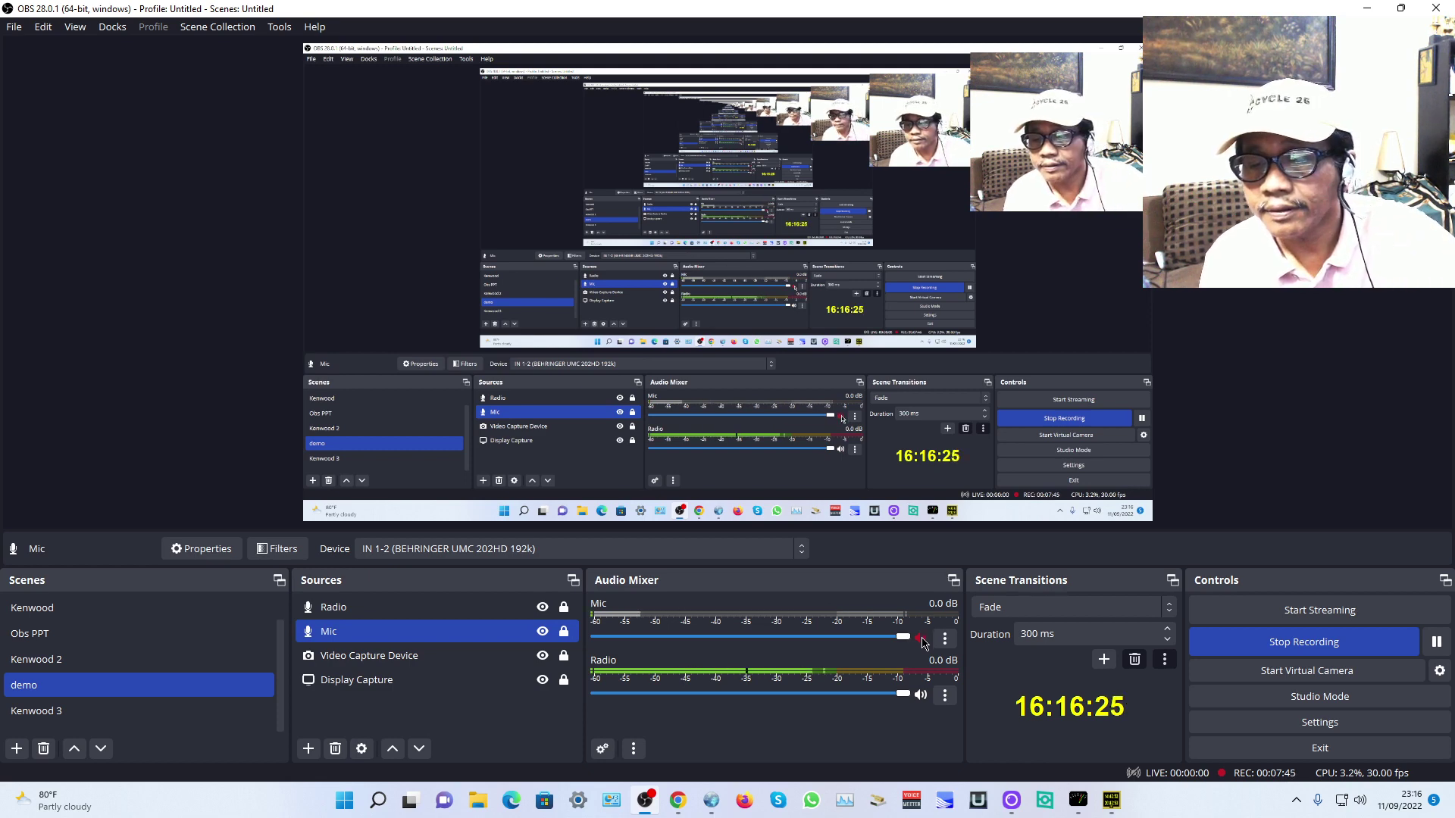
pyautogui.click(922, 638)
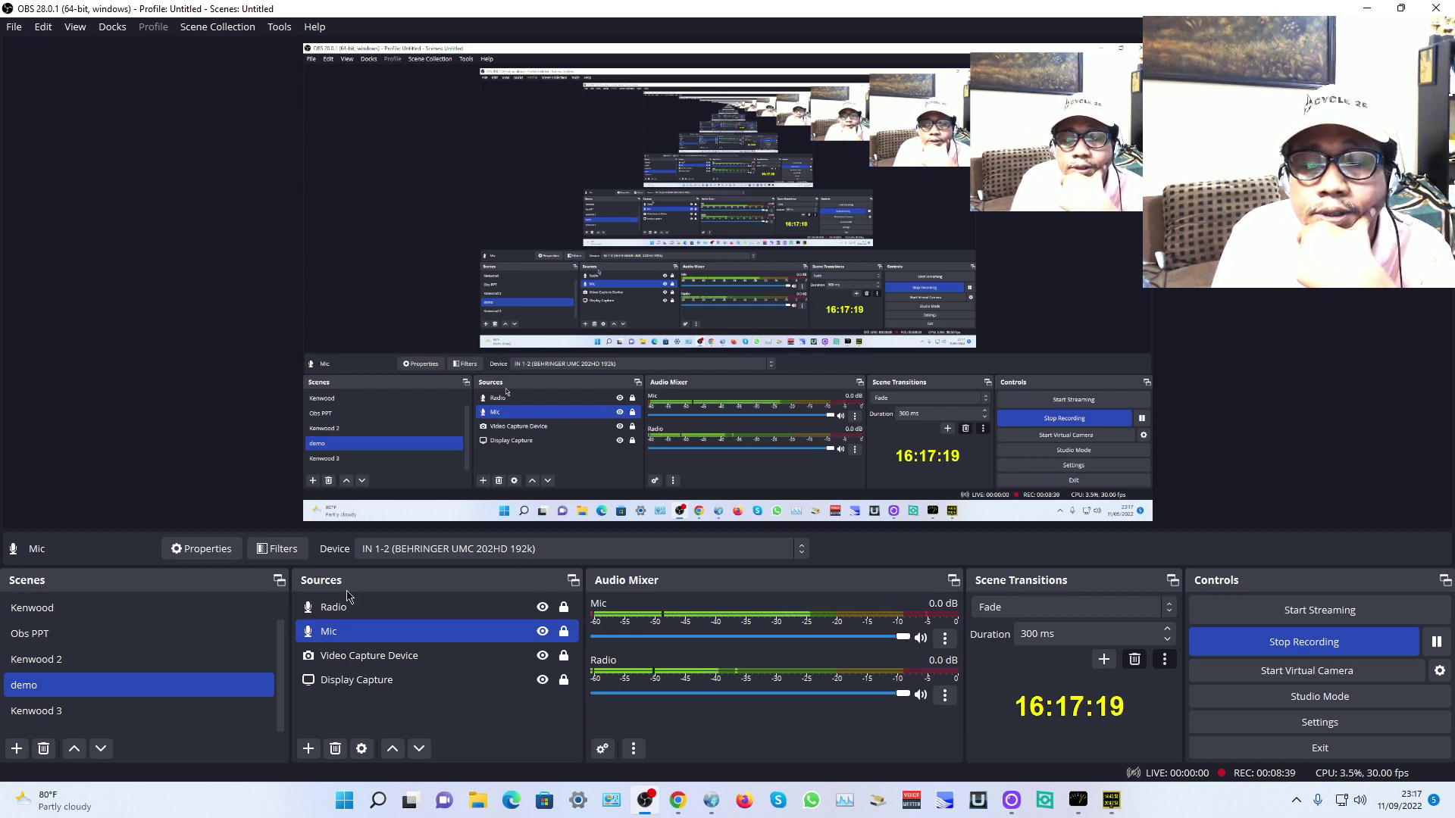
# Examine the creation options for a new Video Capture Device source, and cancel without adding it.
pyautogui.click(308, 753)
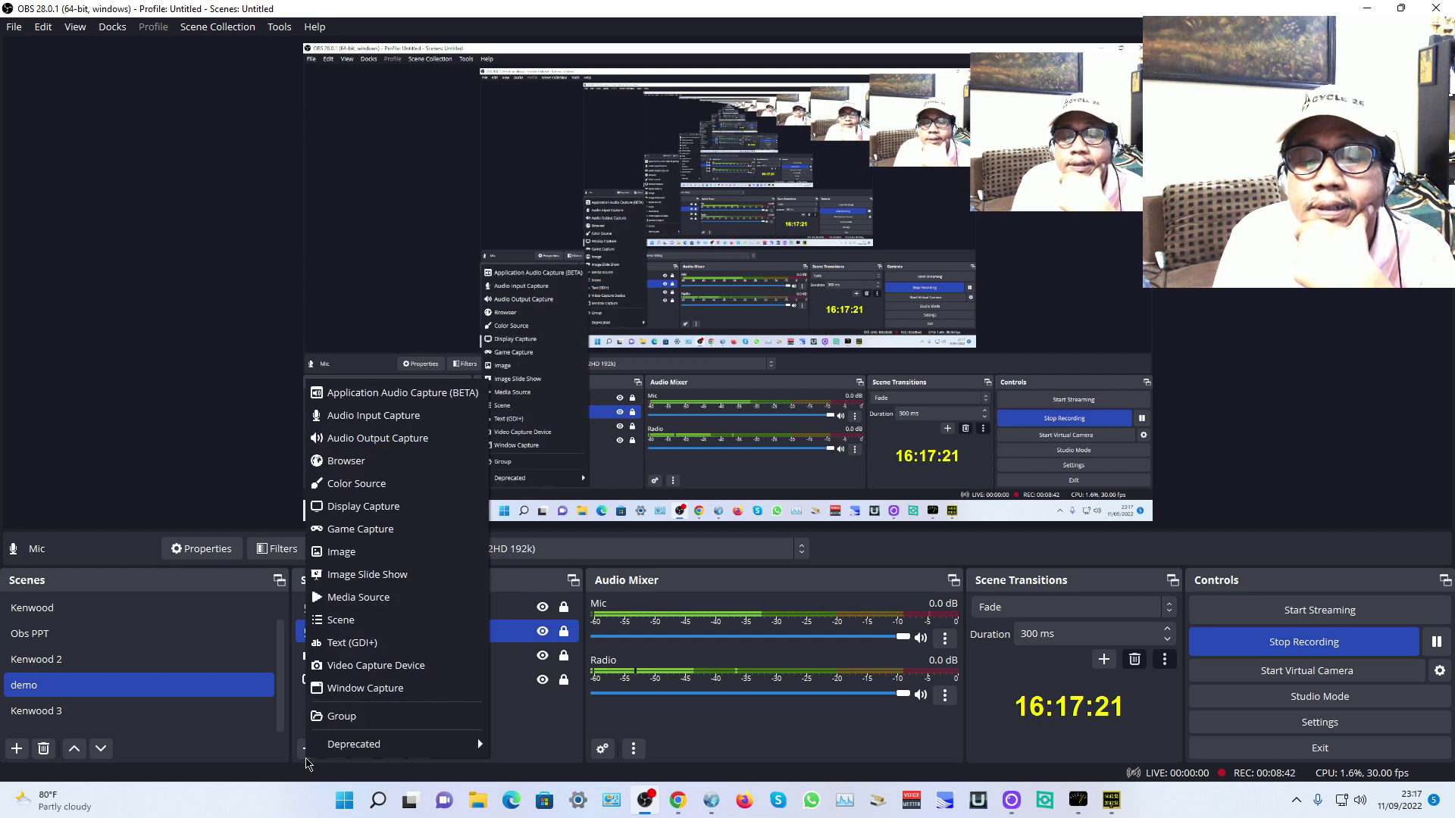
pyautogui.click(378, 667)
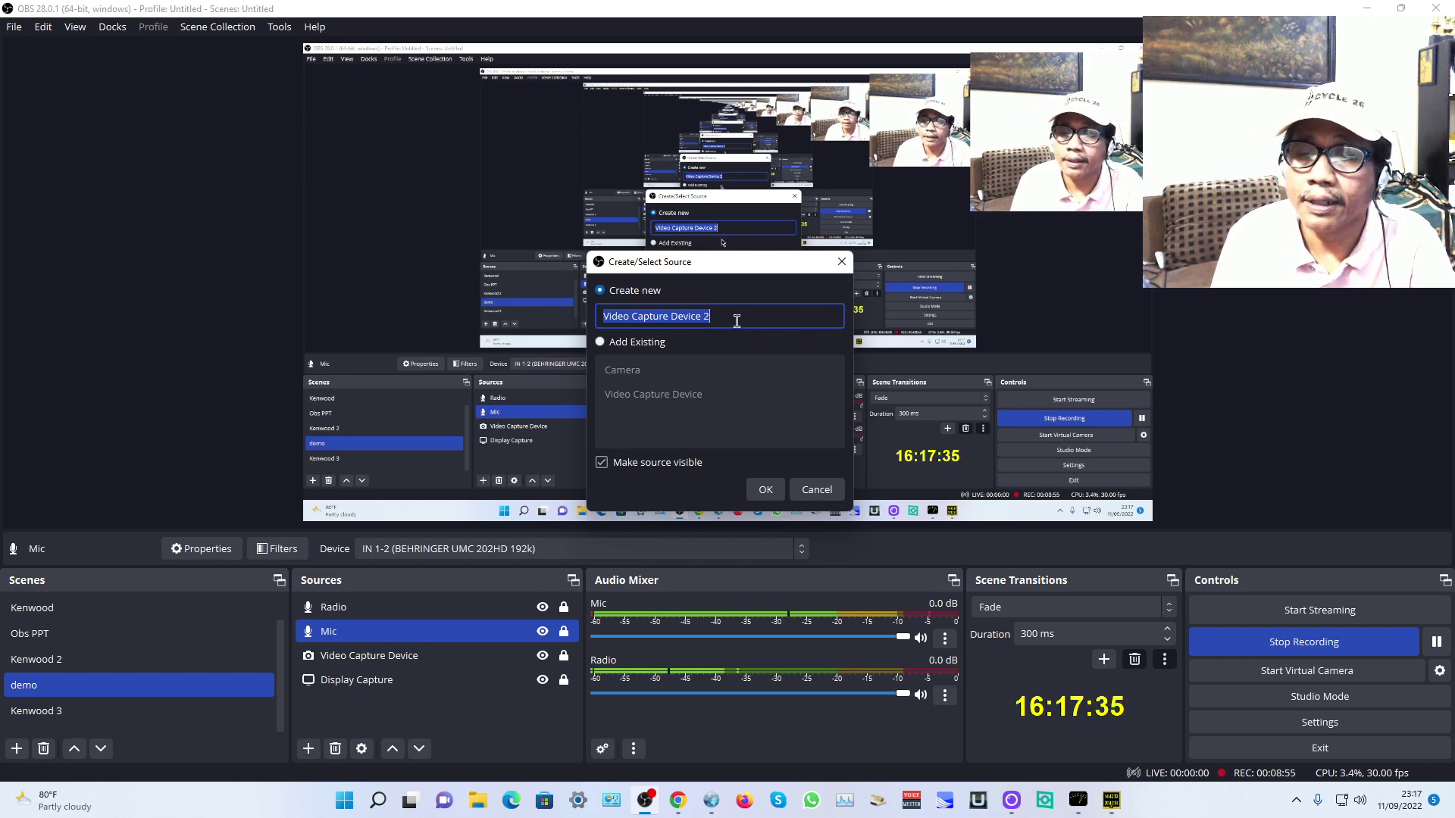
pyautogui.click(813, 489)
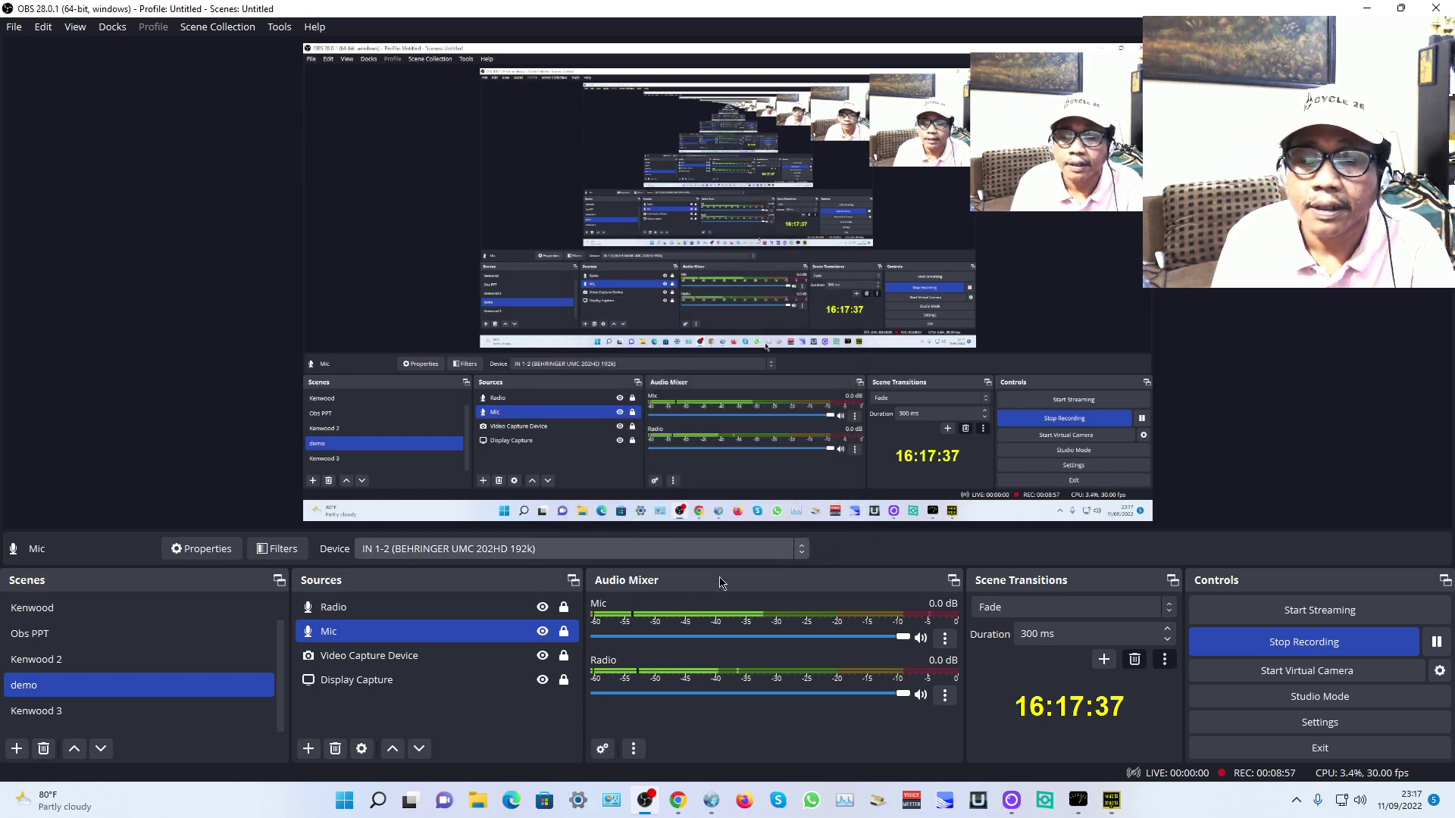
# Examine the camera devices offered in the existing Video Capture Device's properties, and close them keeping Logi Capture.
pyautogui.click(399, 663)
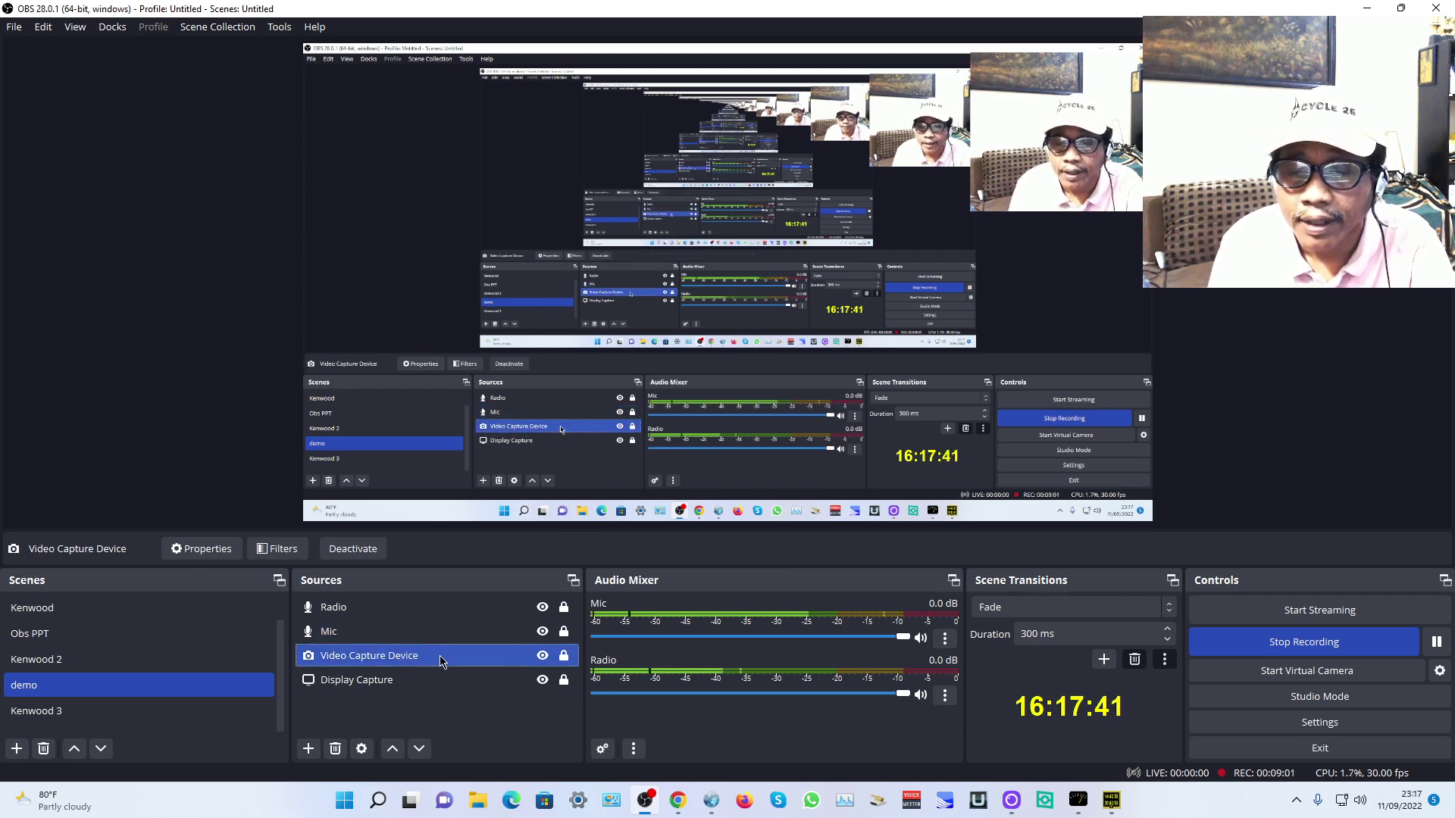
pyautogui.doubleClick(437, 661)
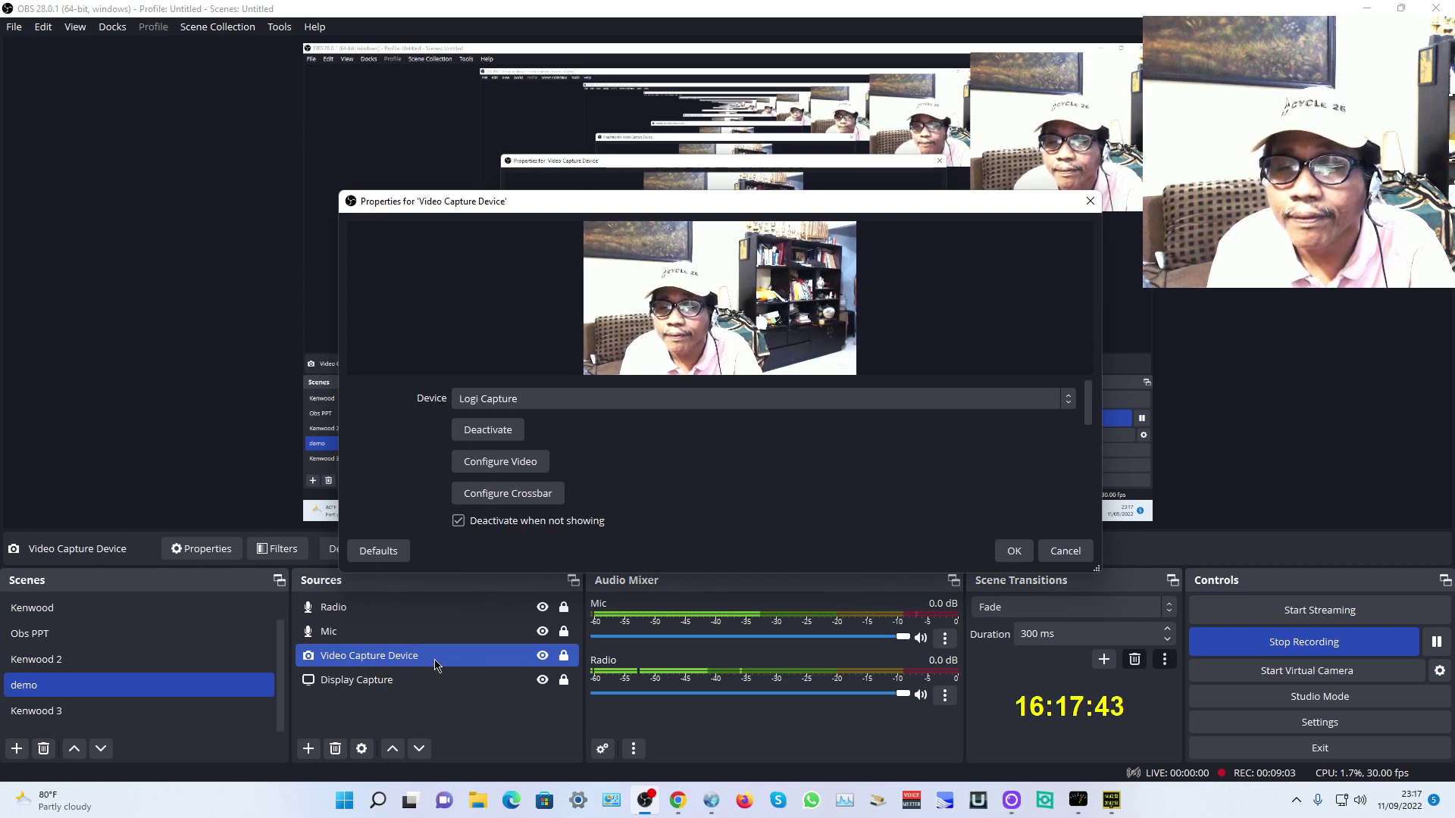
pyautogui.click(506, 401)
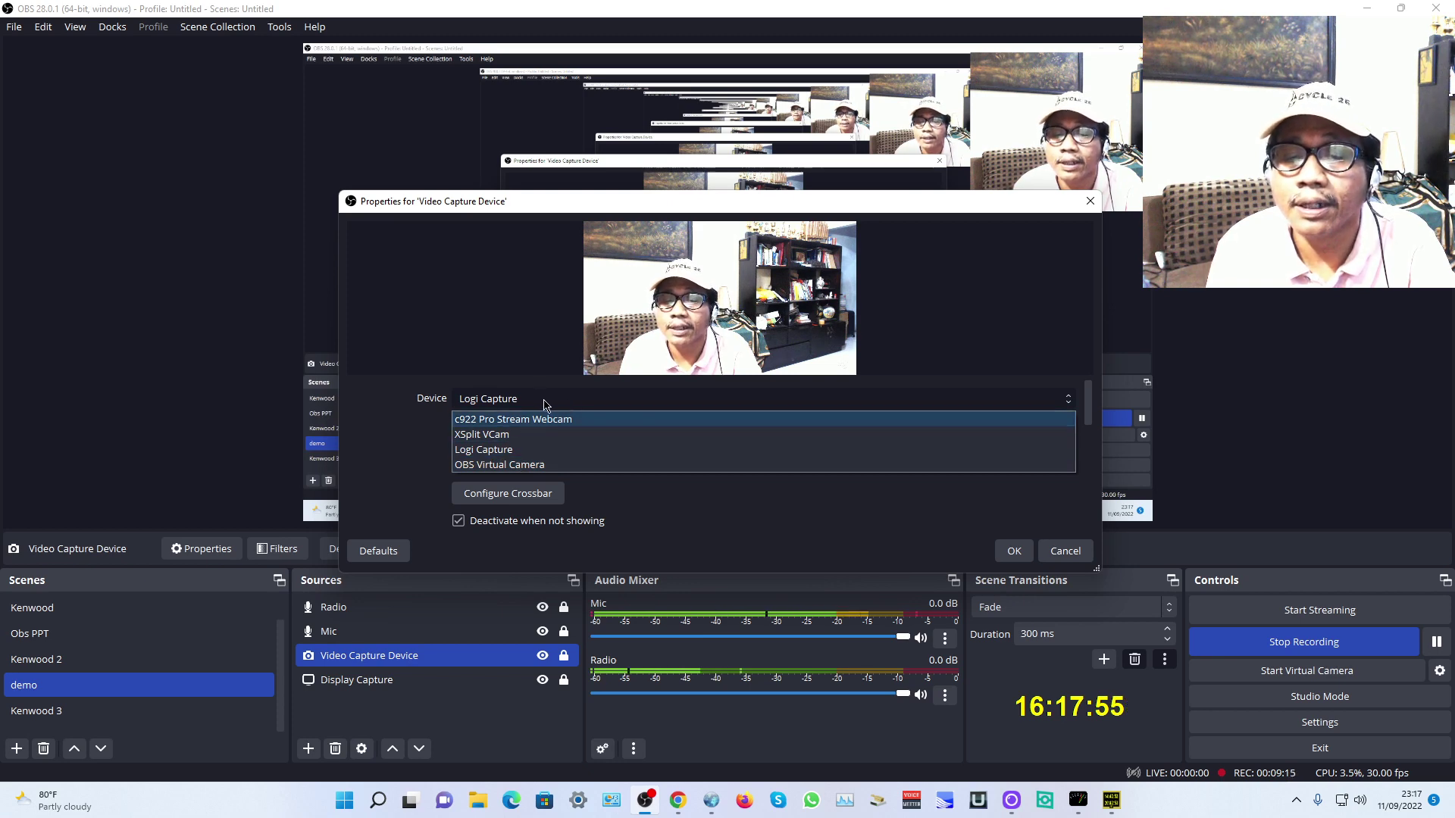
pyautogui.click(678, 499)
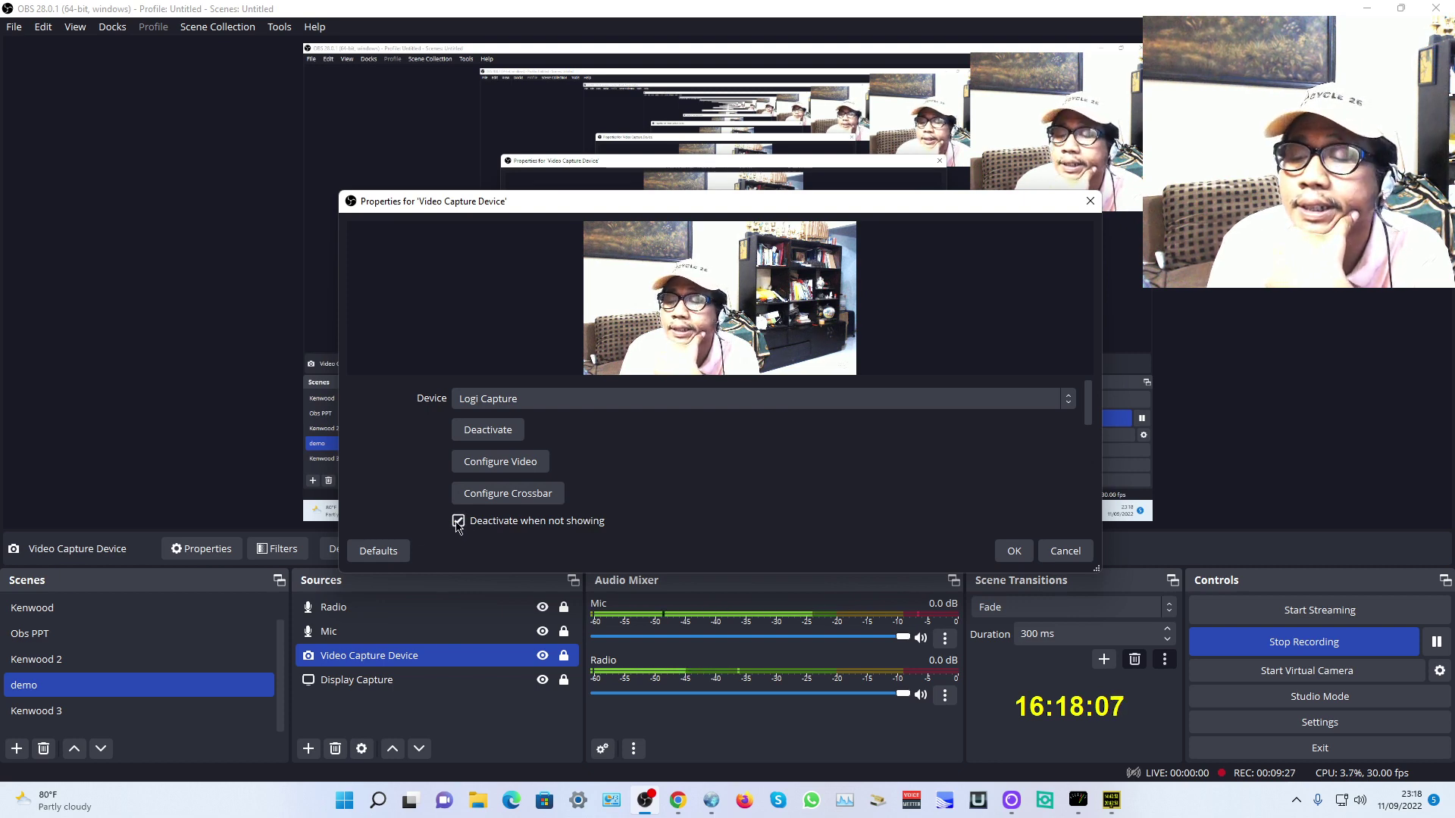
pyautogui.click(1014, 551)
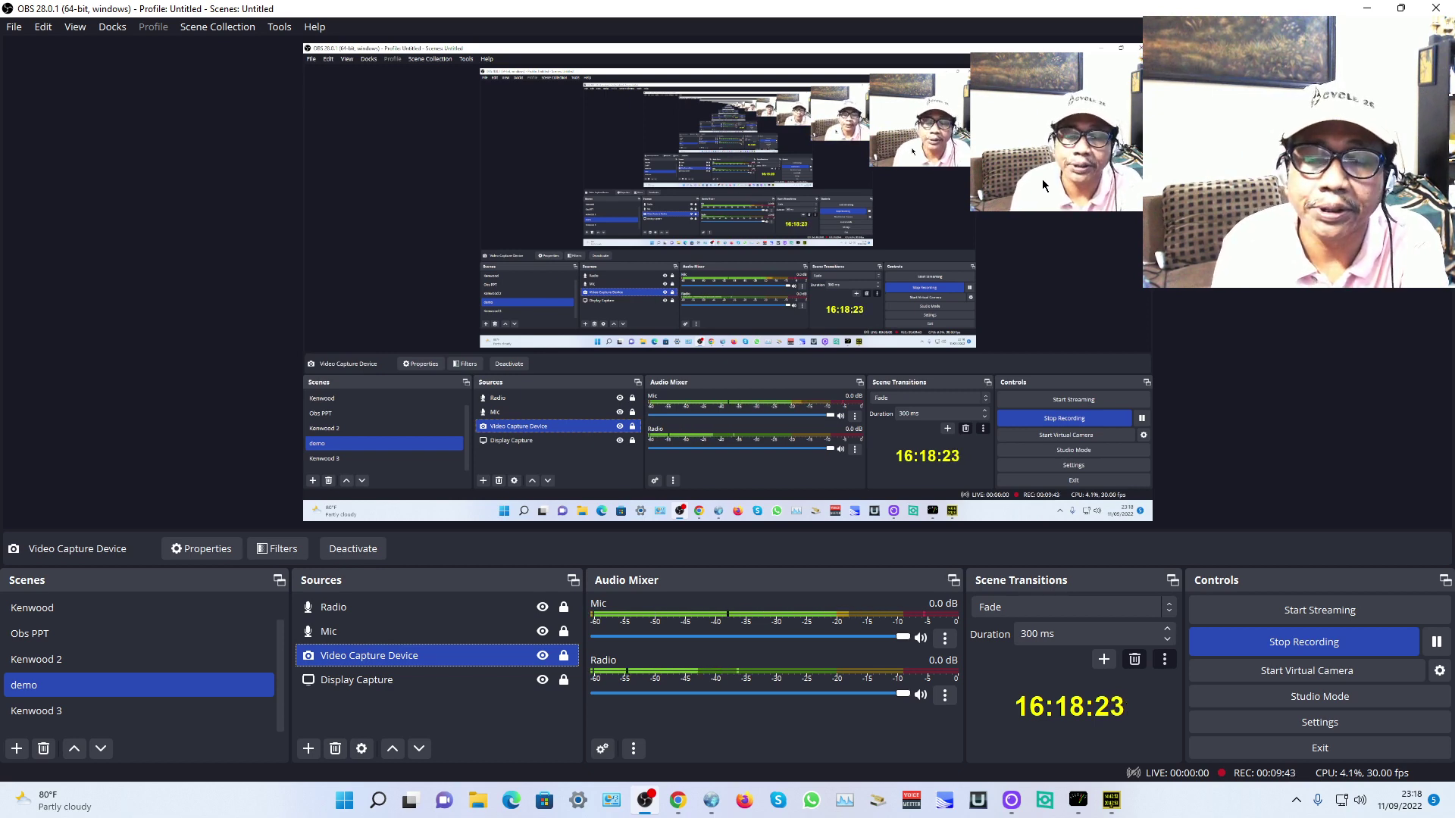
# Select the Display Capture and Video Capture Device sources in turn to review the demo scene's video sources.
pyautogui.click(416, 680)
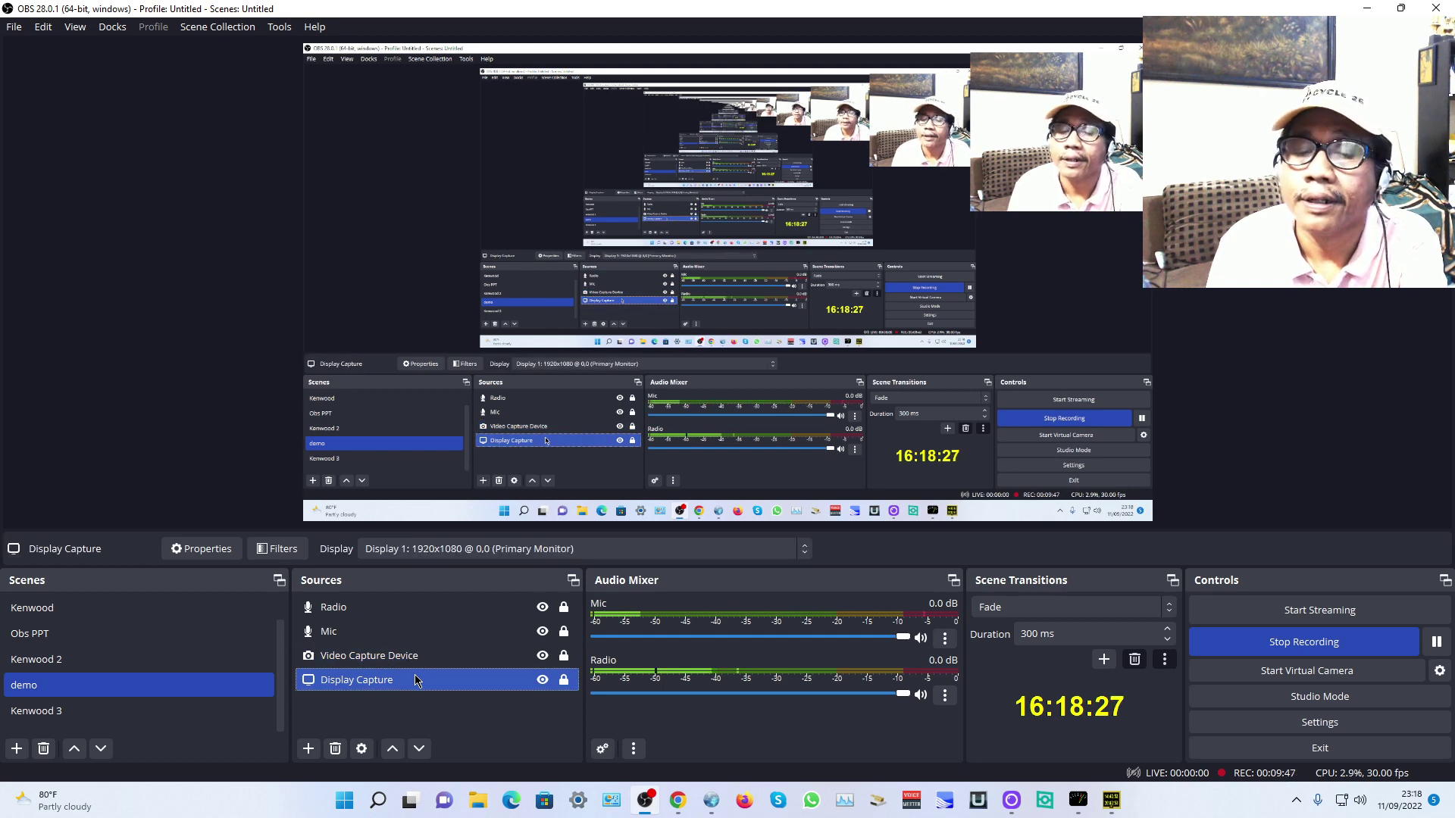
pyautogui.click(411, 658)
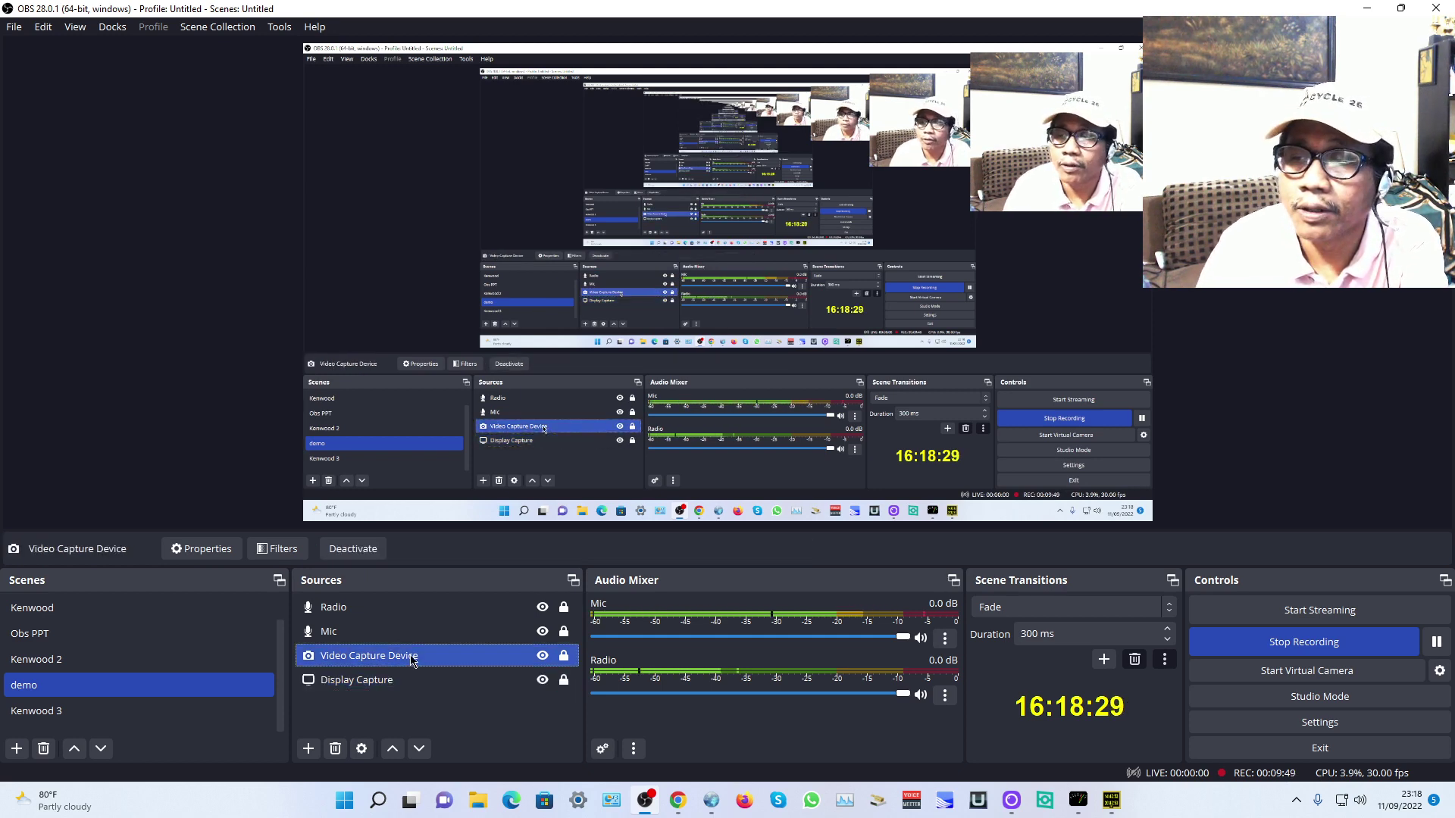
pyautogui.keyDown('ctrl'); pyautogui.click(400, 682); pyautogui.keyUp('ctrl')
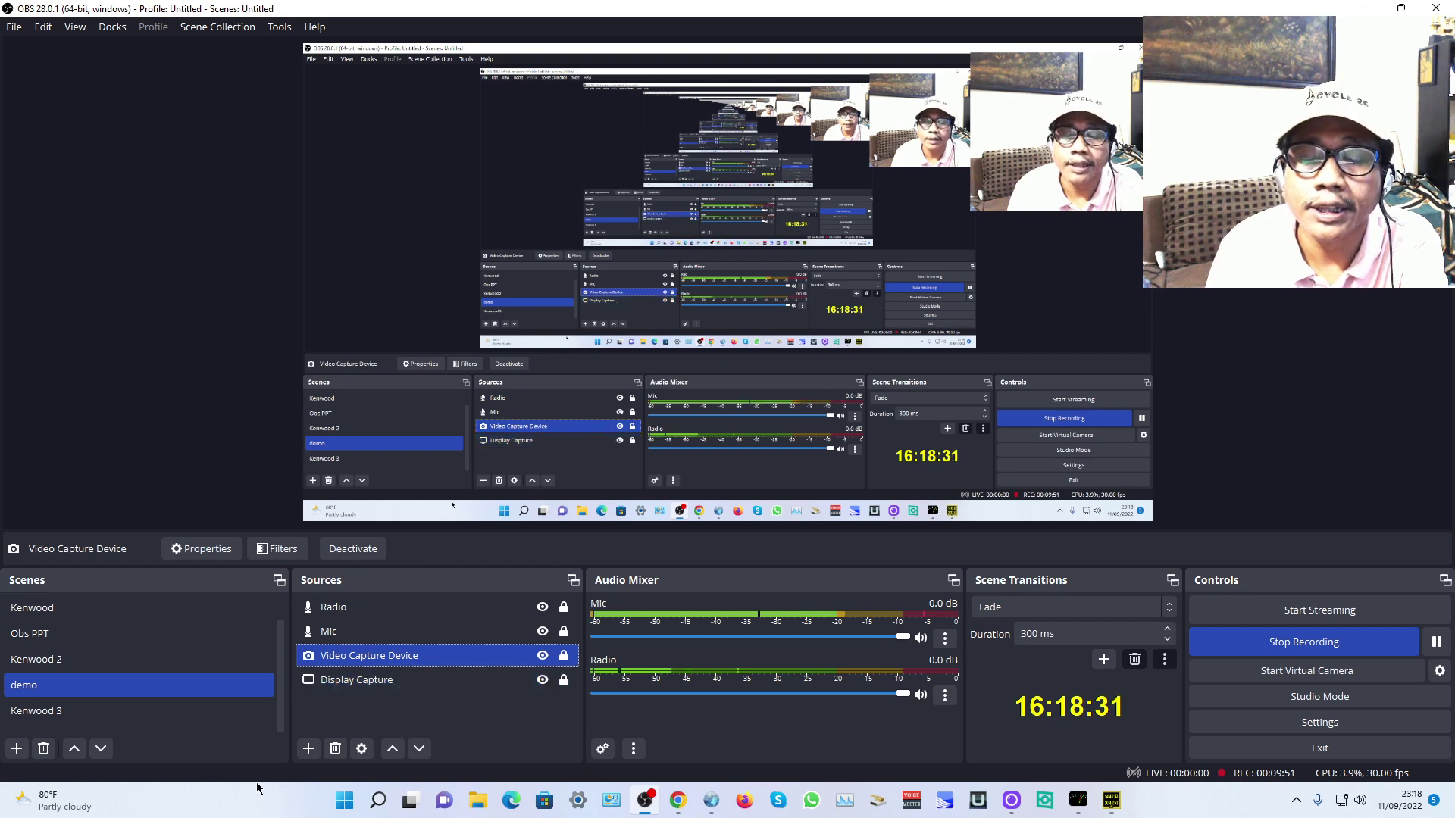
pyautogui.keyDown('ctrl'); pyautogui.click(358, 686); pyautogui.keyUp('ctrl')
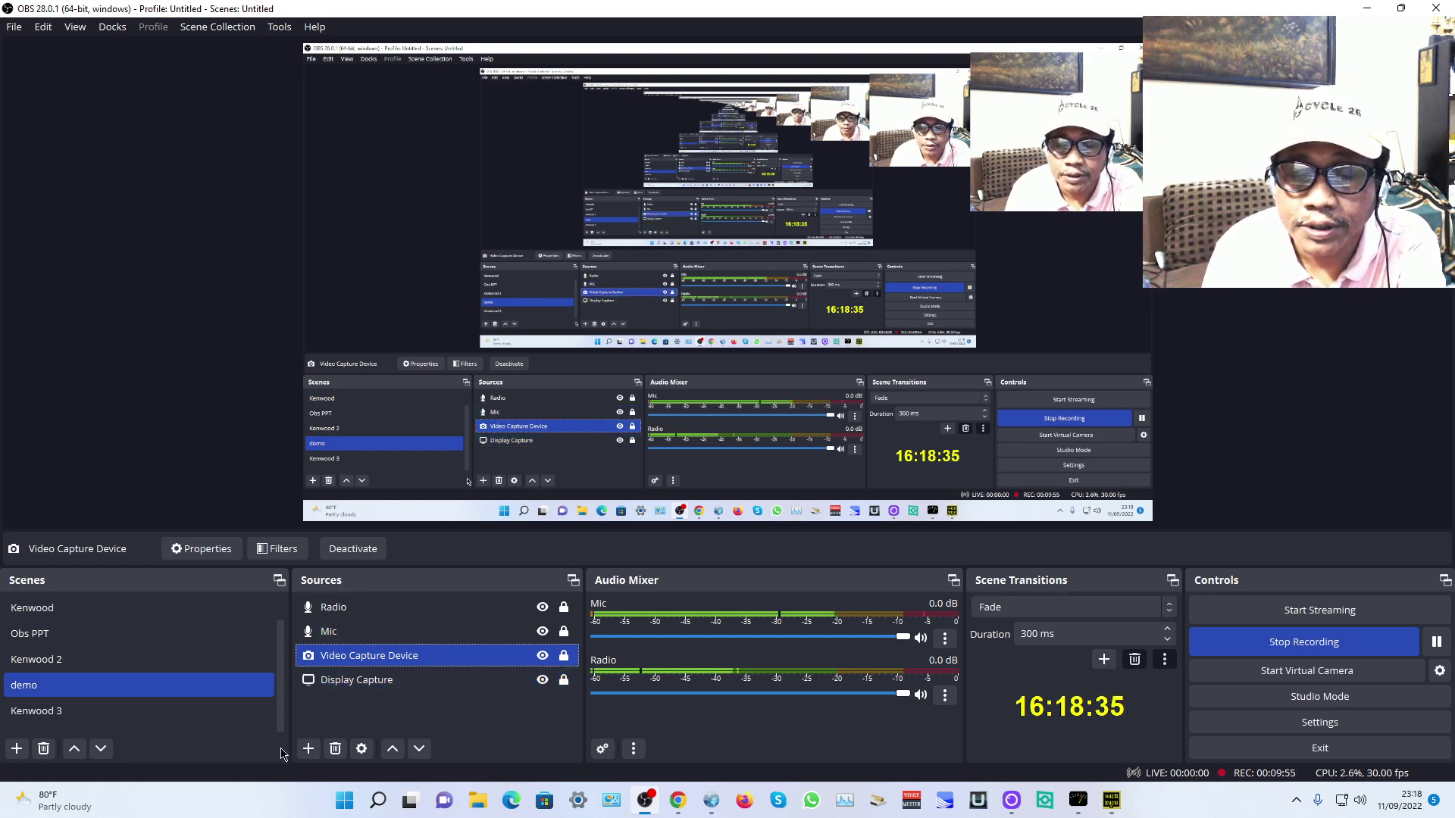
# Add a new Window Capture source named Log Program to the demo scene.
pyautogui.click(308, 749)
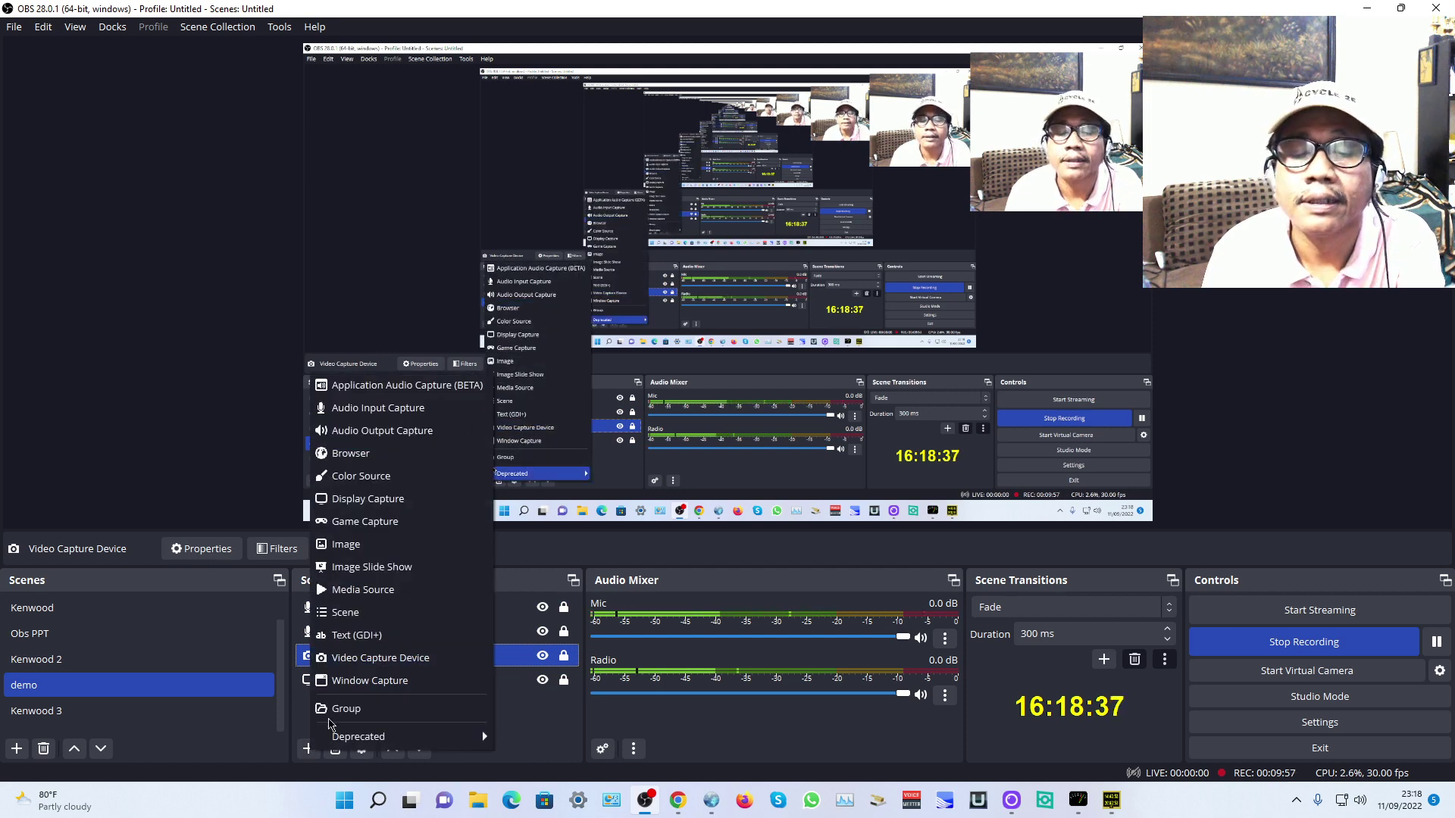
pyautogui.click(367, 682)
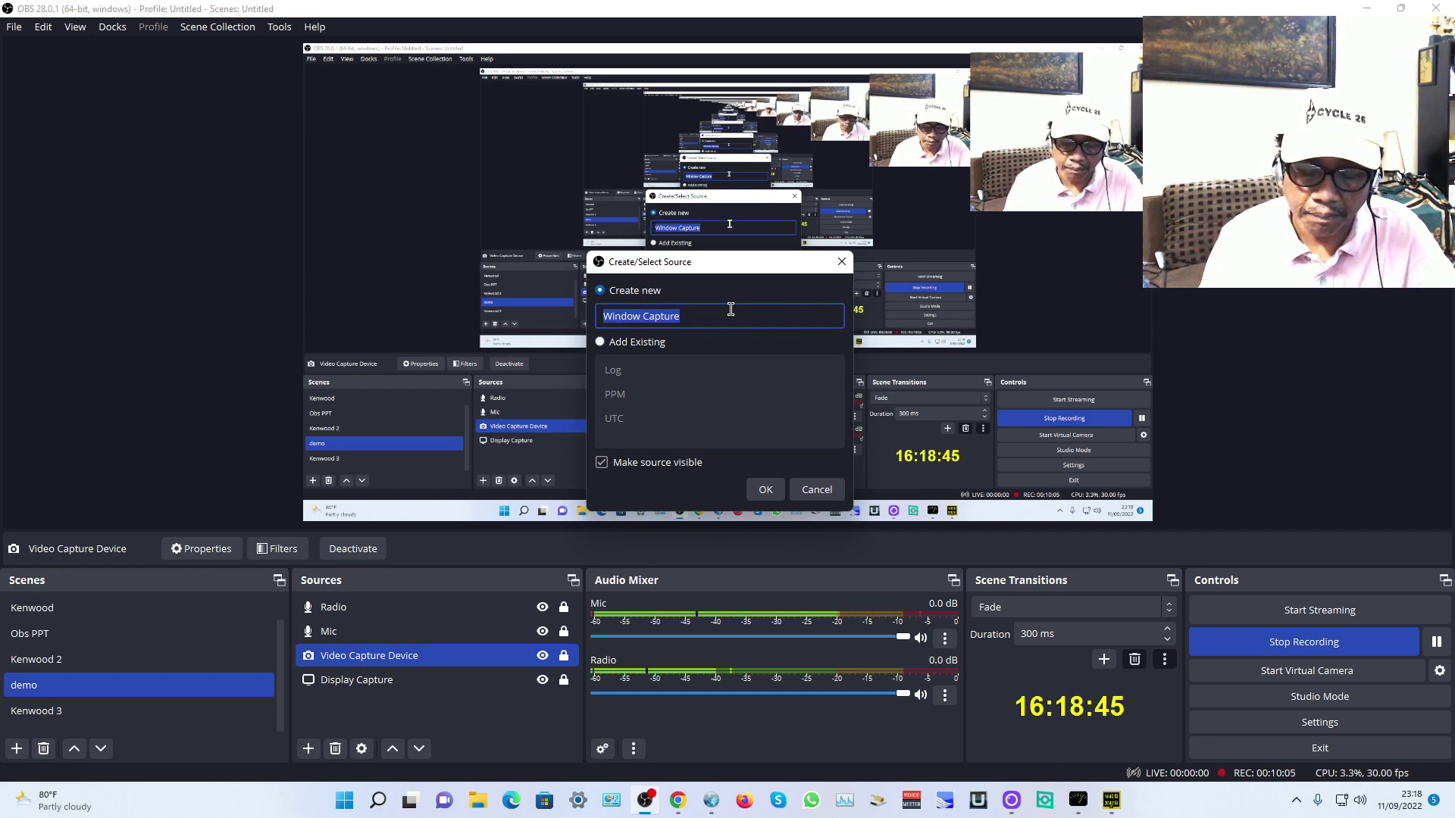
pyautogui.write('Log')
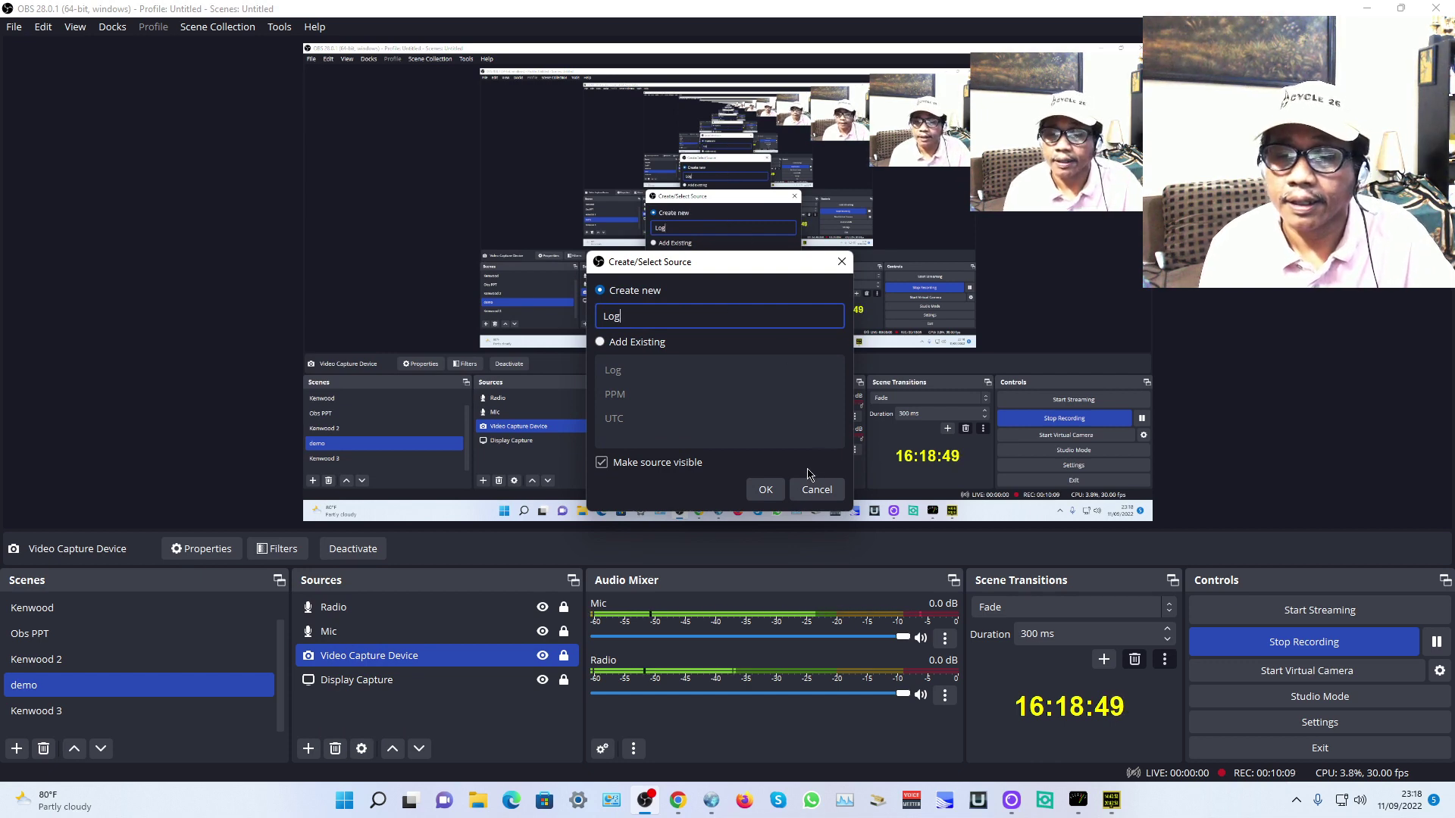
pyautogui.click(772, 492)
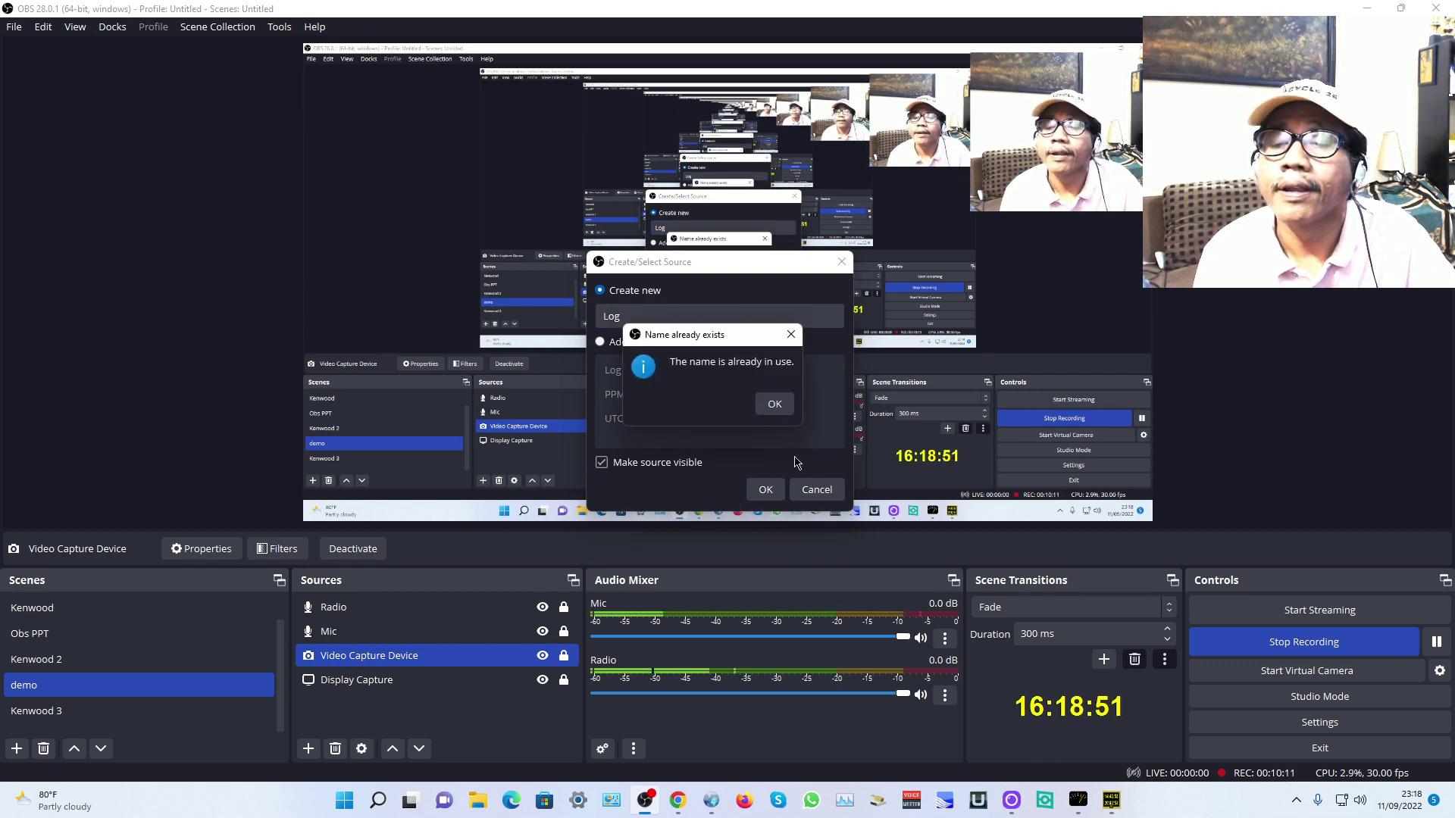
pyautogui.click(780, 409)
pyautogui.click(657, 318)
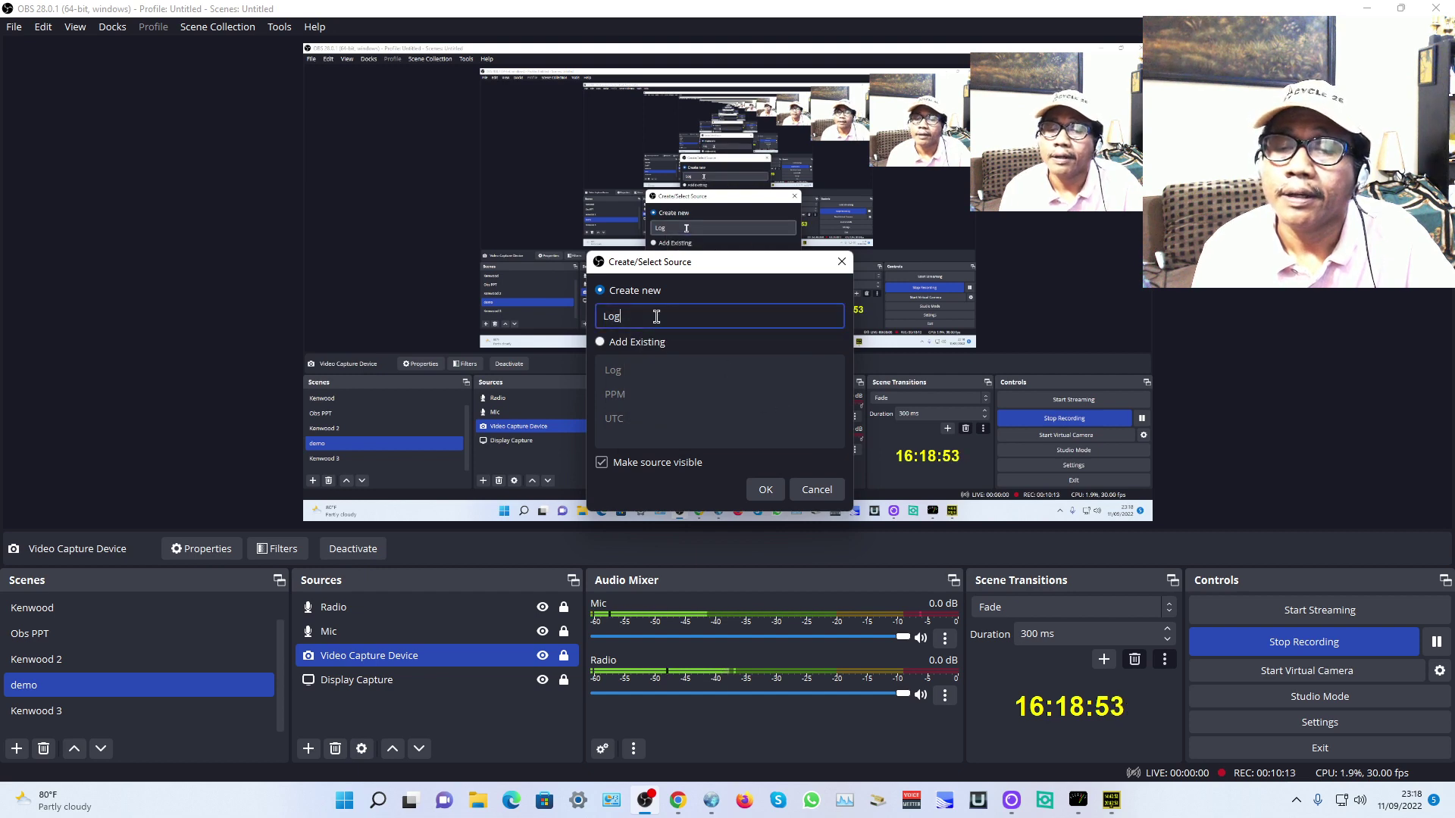
pyautogui.write('Pr')
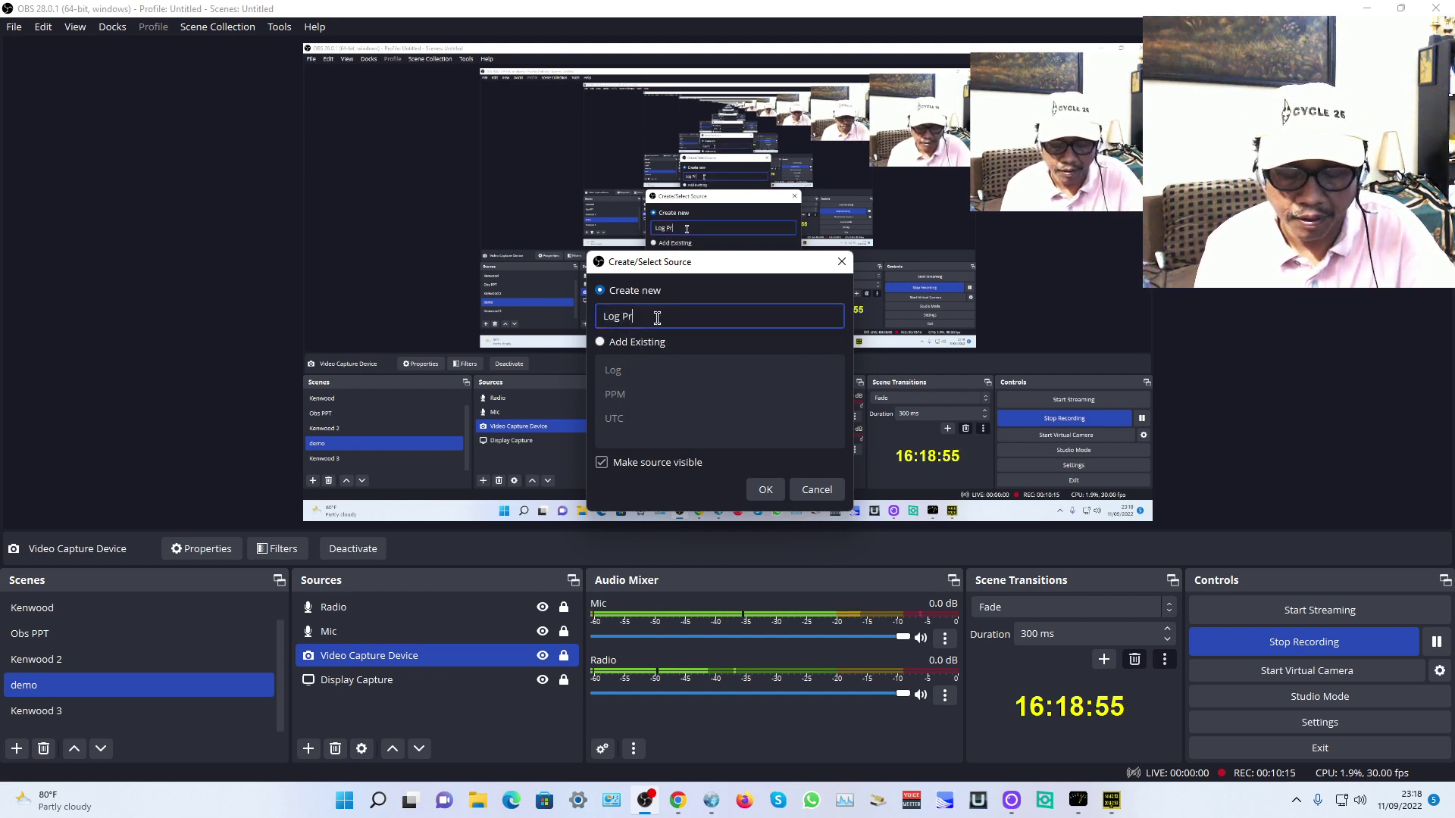
pyautogui.write('ogra')
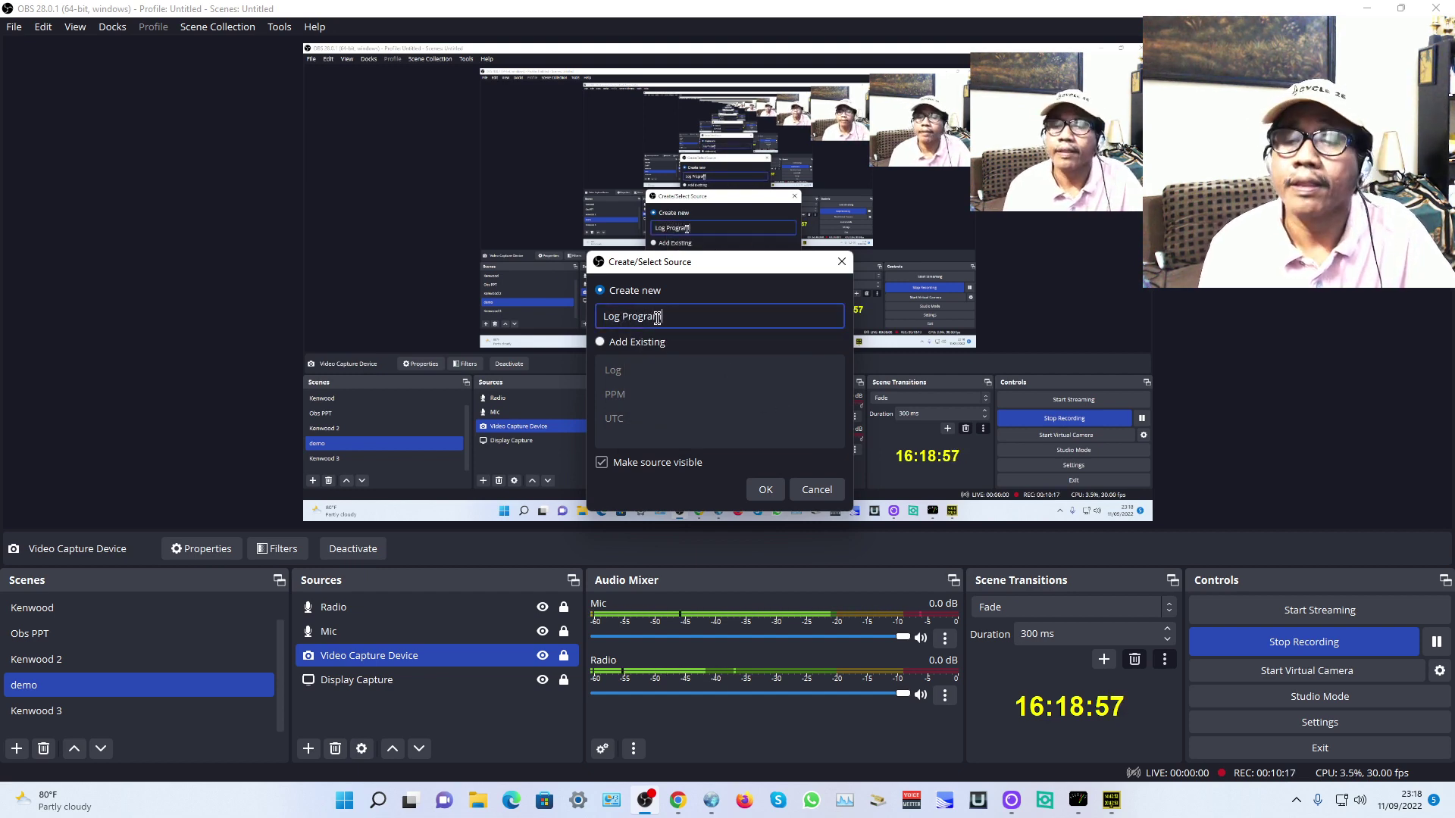
pyautogui.write('m')
pyautogui.click(765, 489)
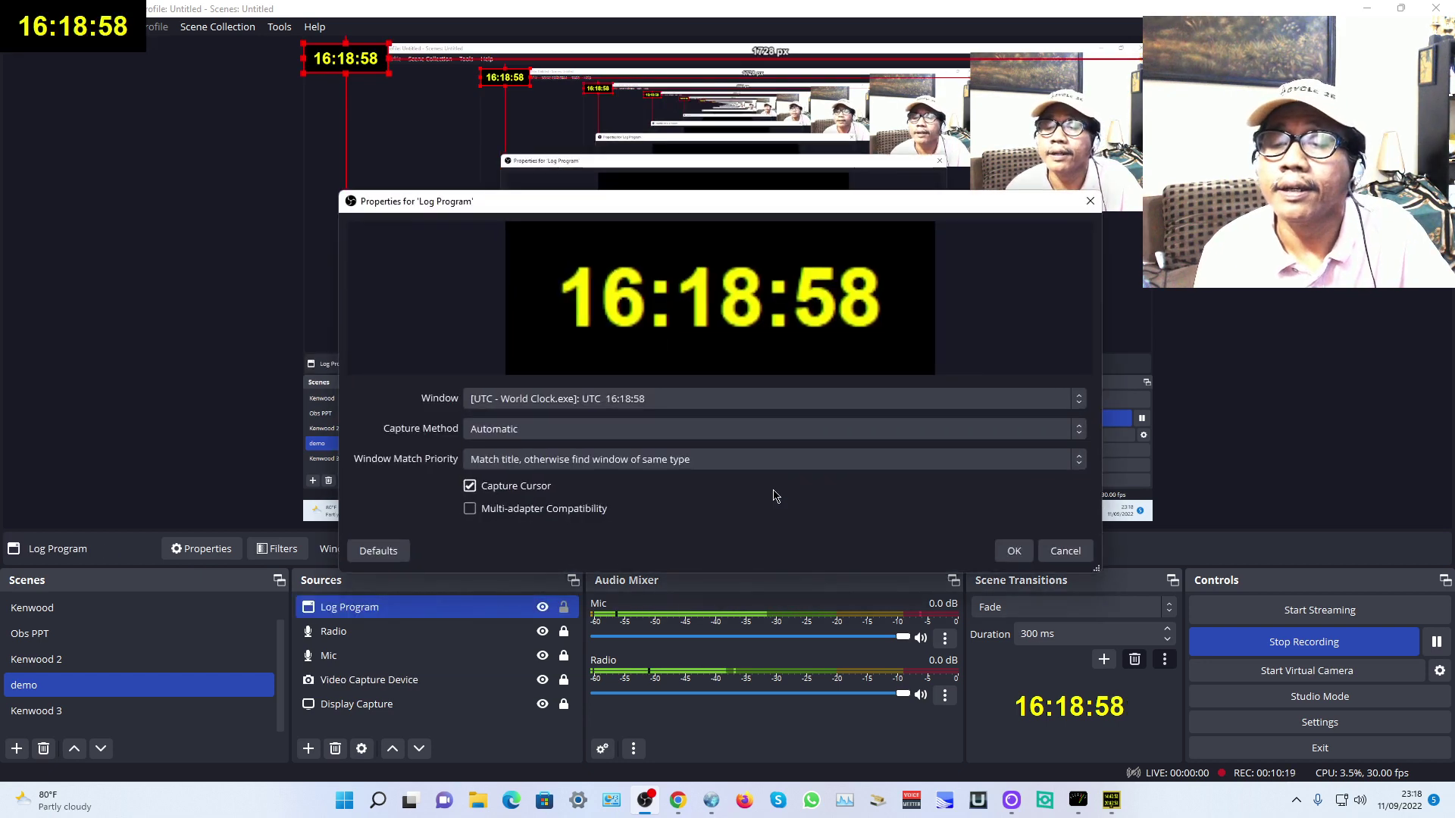
# Set the Log Program source to capture the N3FJP's Amateur Contact Log 7.0.6 window.
pyautogui.click(664, 402)
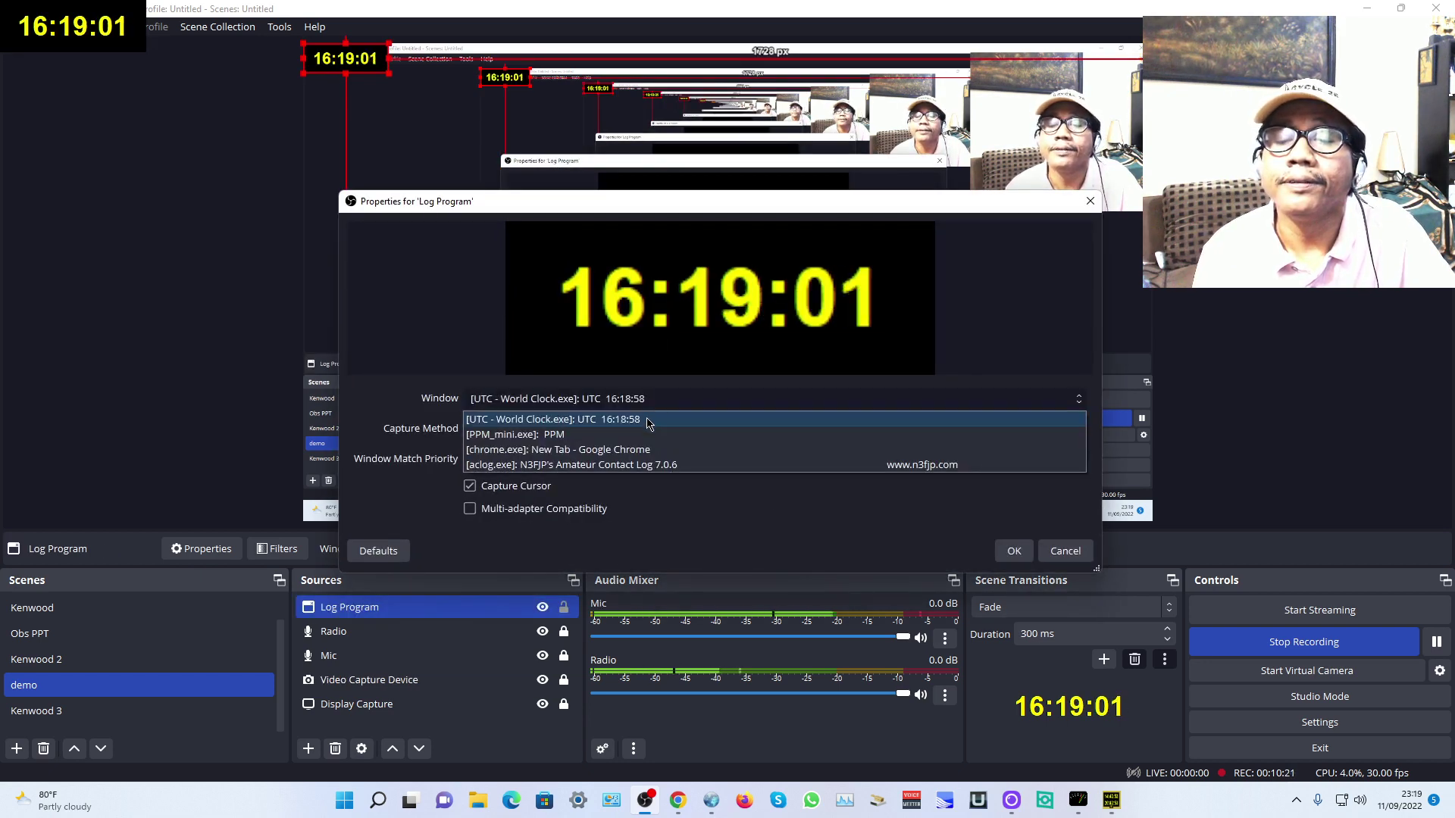
pyautogui.click(590, 465)
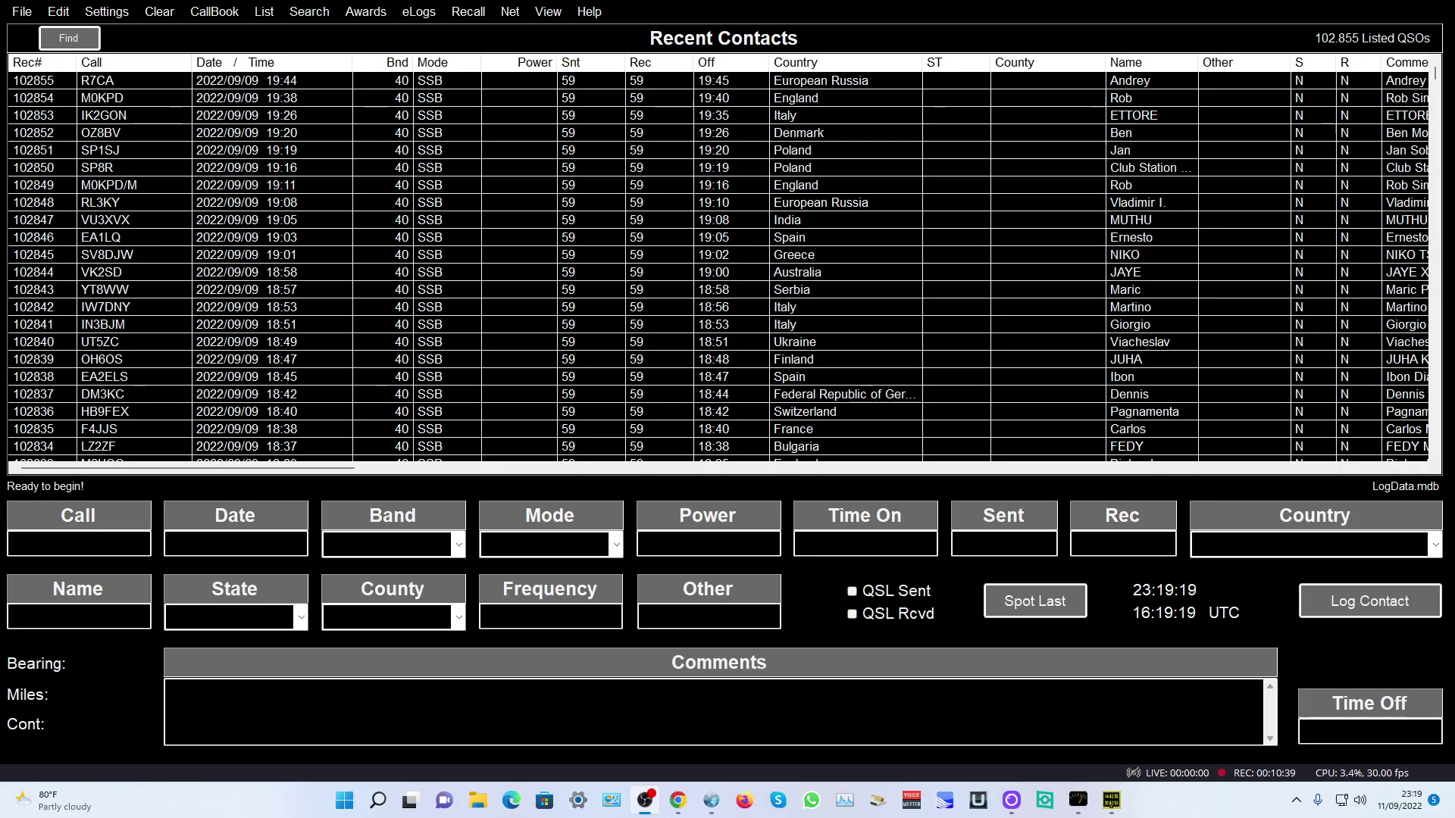
# Return to OBS and enlarge the Log Program capture within the demo scene's canvas.
pyautogui.hotkey('alt', 'Tab')
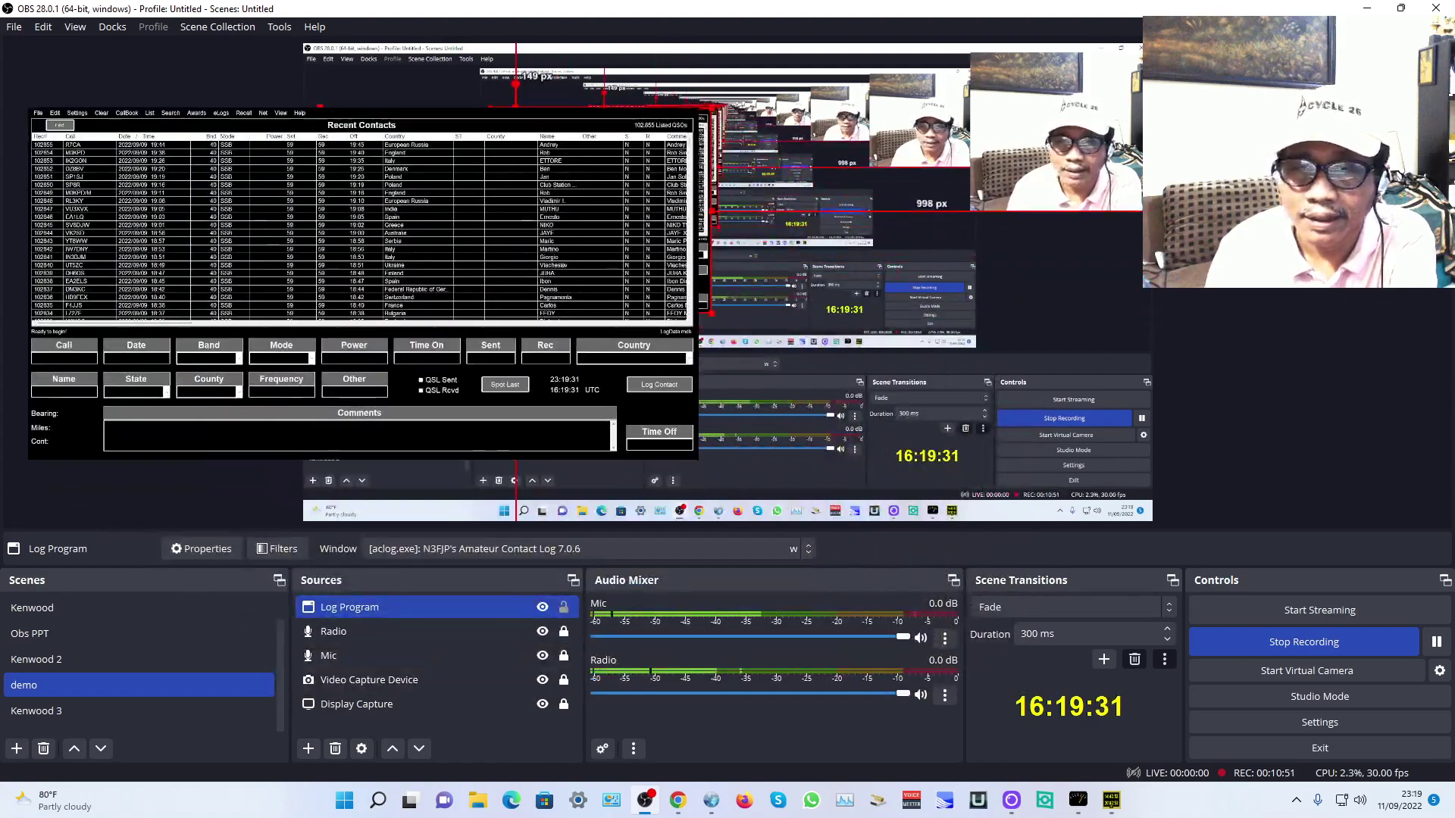
pyautogui.moveTo(715, 300); pyautogui.dragTo(872, 243)
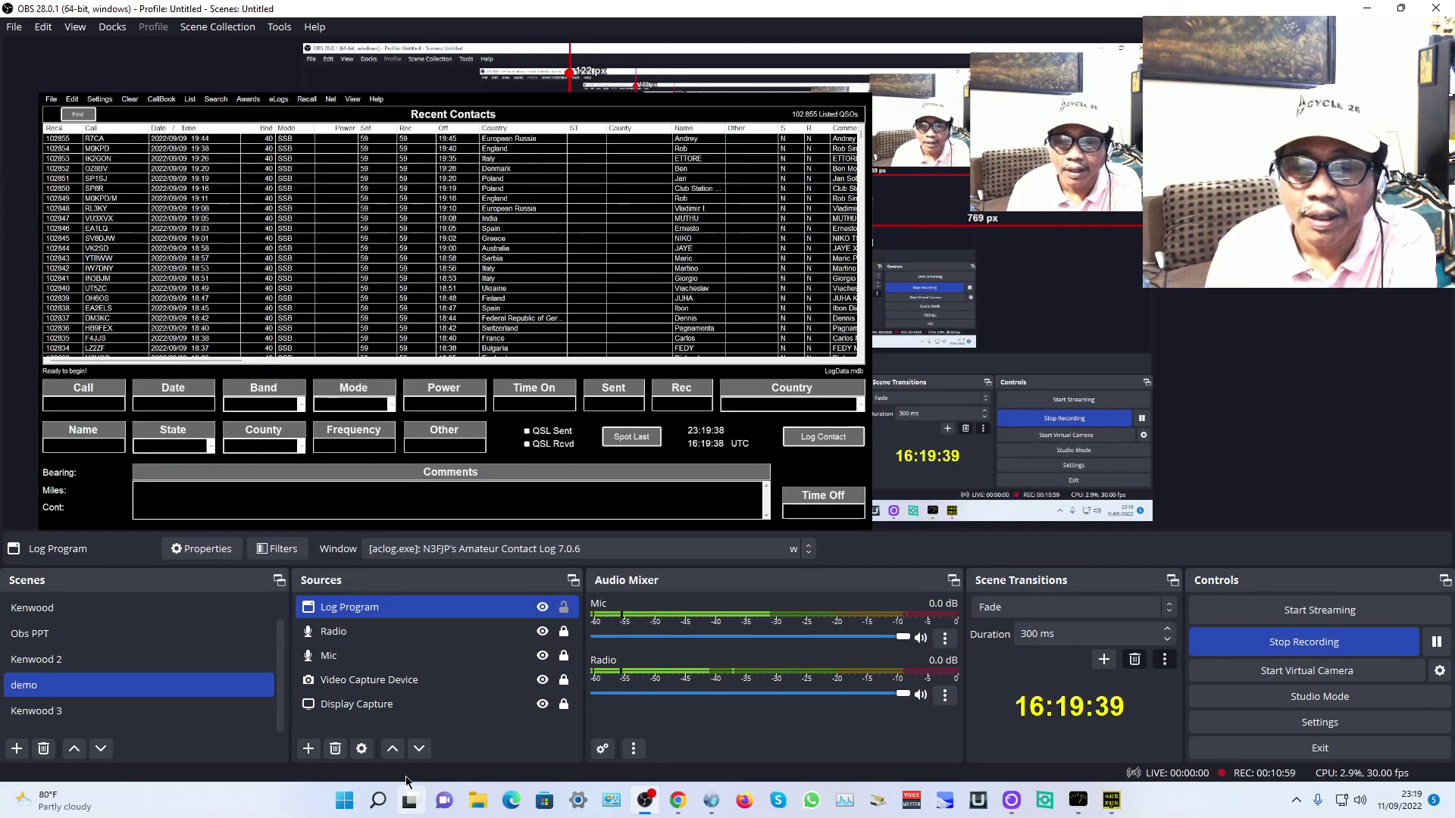
# Add a Window Capture source named time showing the UTC - World Clock window, then enlarge and place it over the log capture.
pyautogui.click(309, 750)
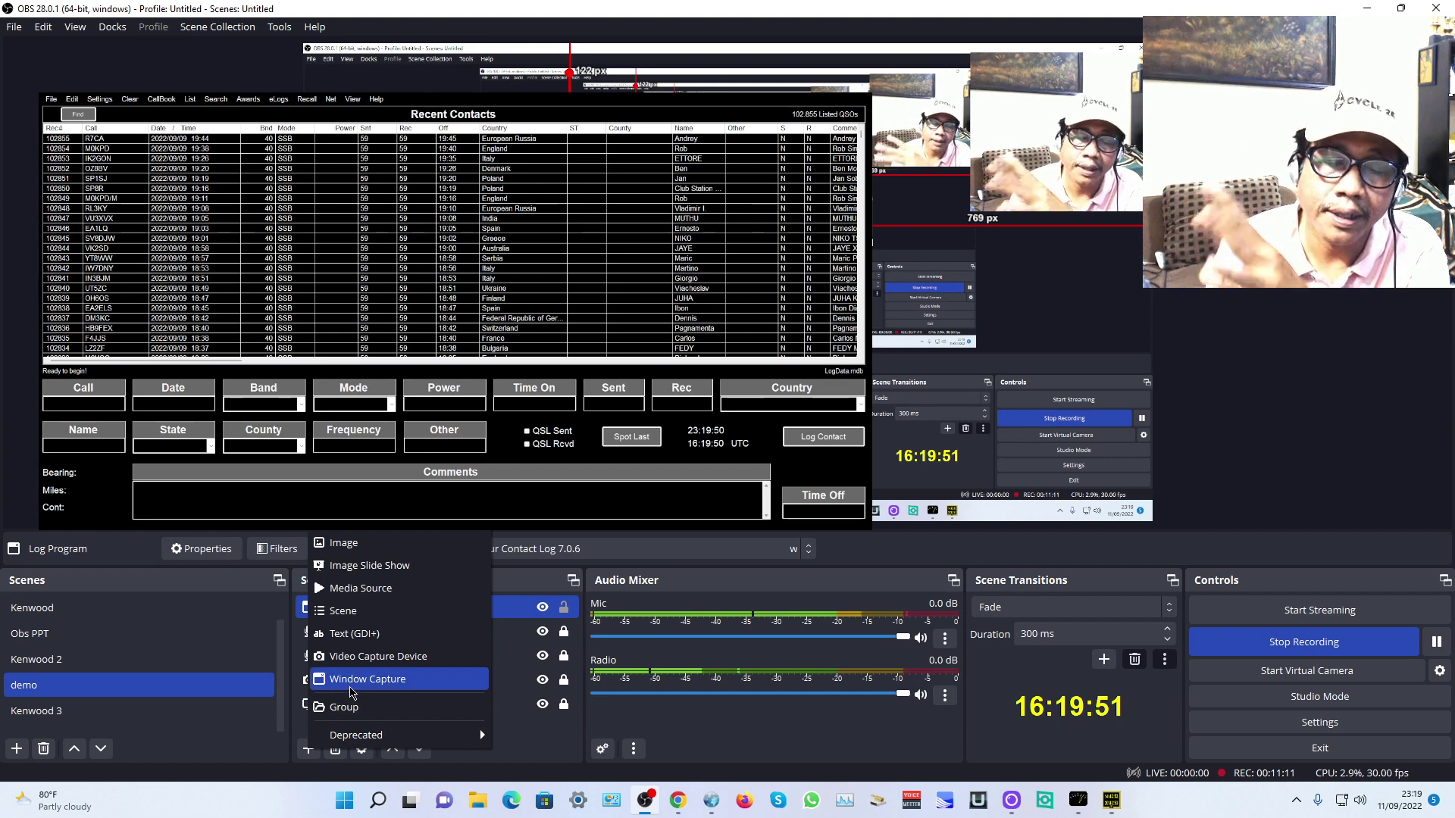
pyautogui.click(375, 679)
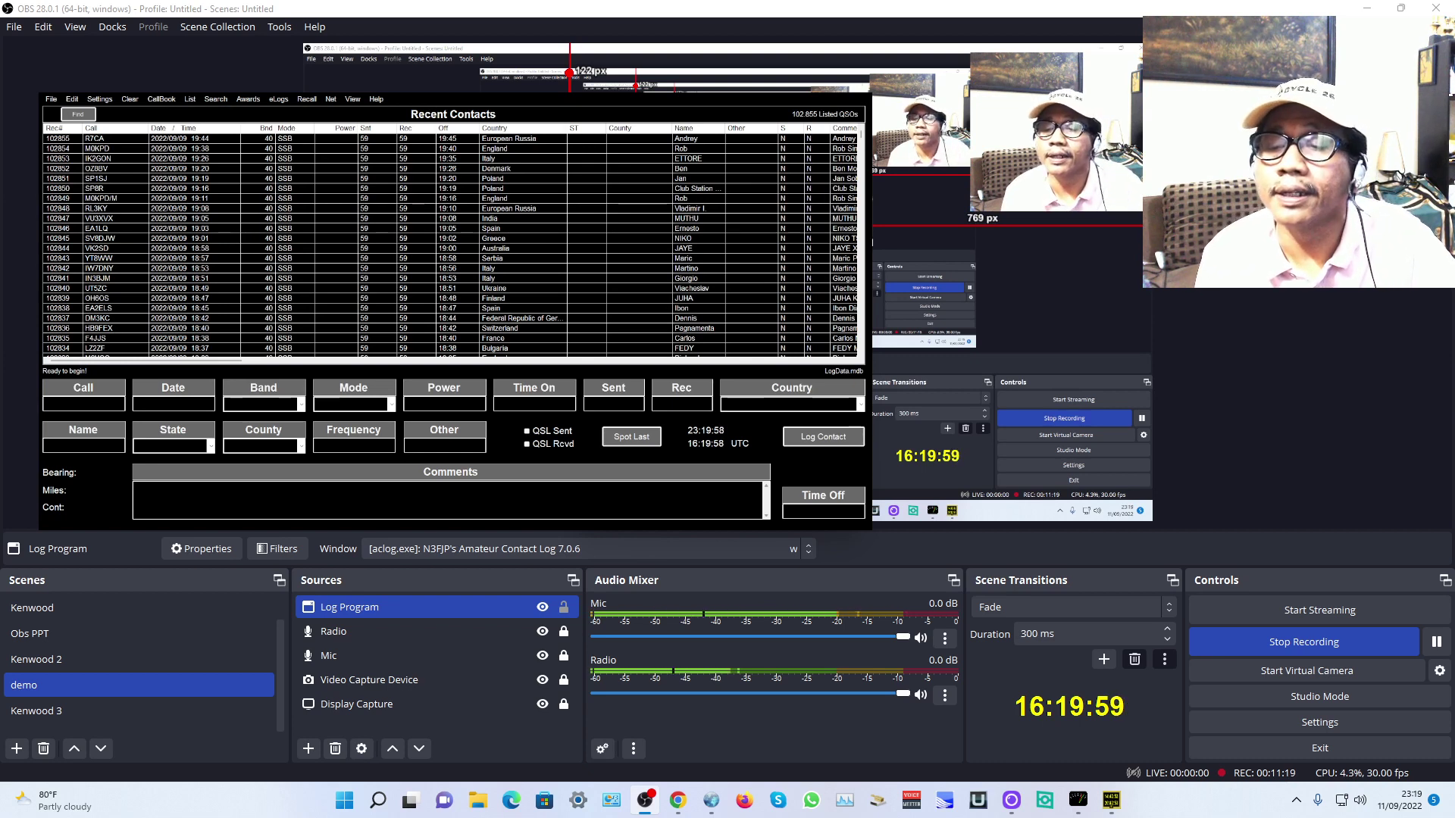
pyautogui.press('Return')
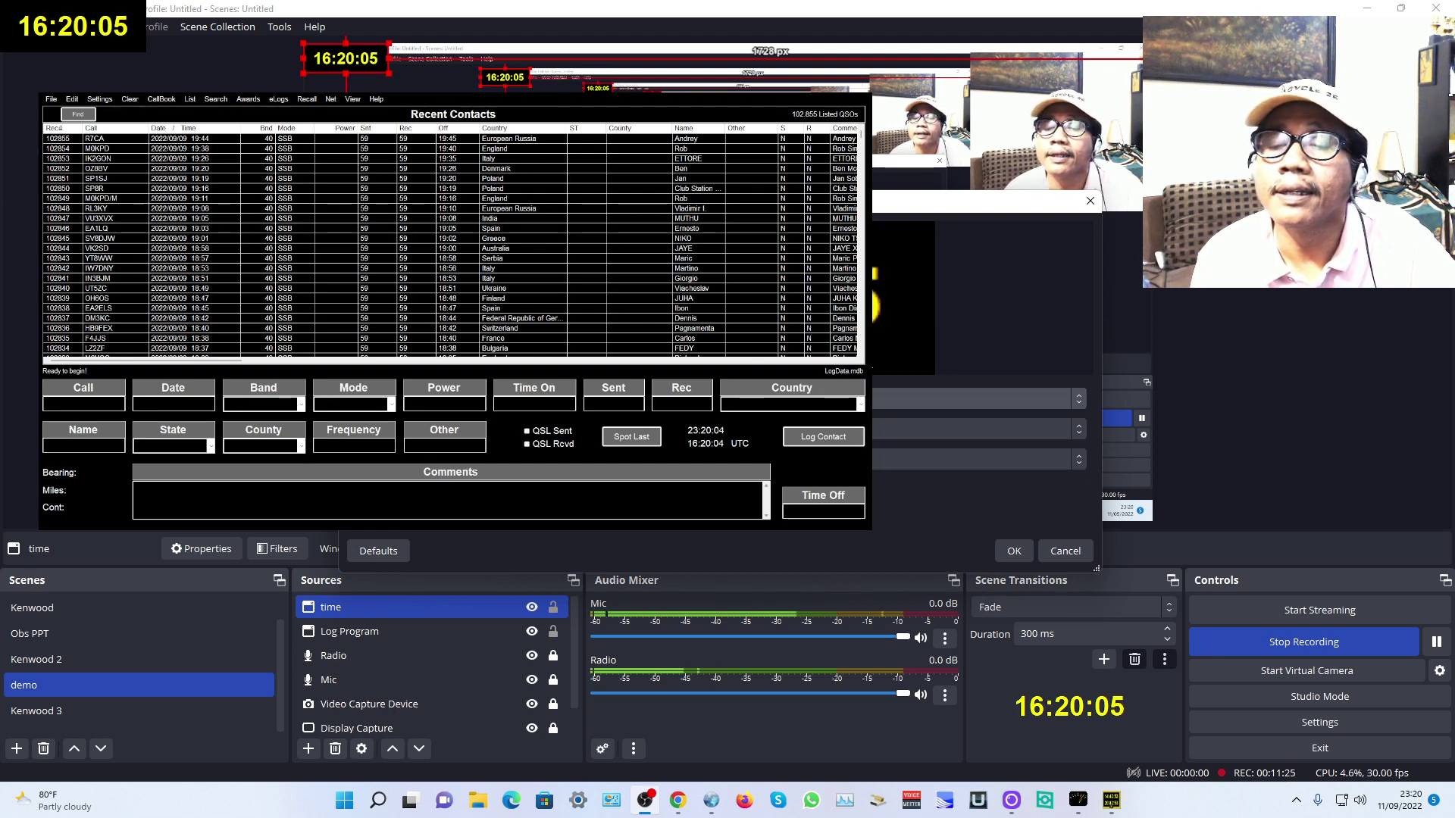
pyautogui.click(1008, 553)
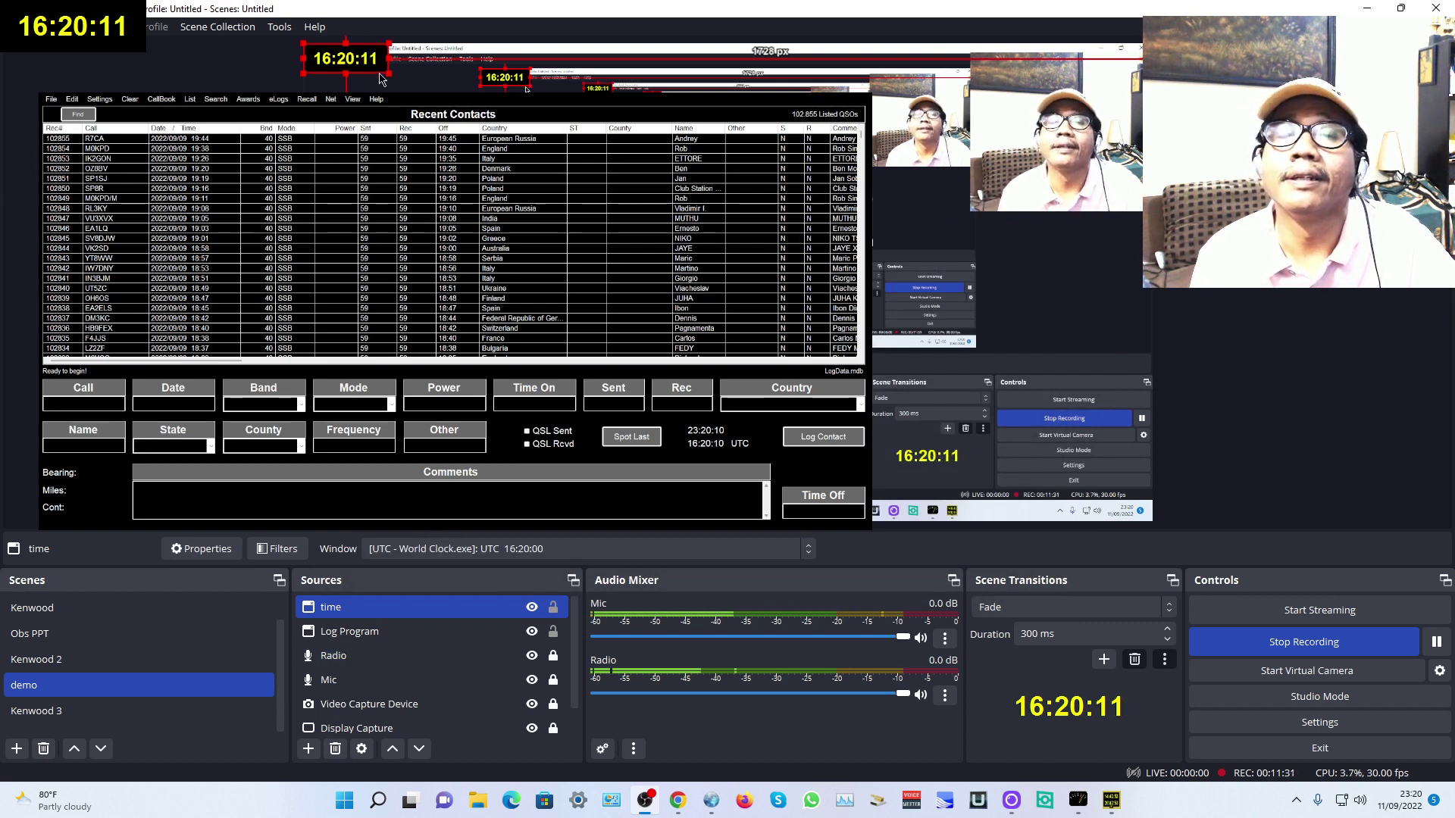
pyautogui.moveTo(382, 69); pyautogui.dragTo(655, 276)
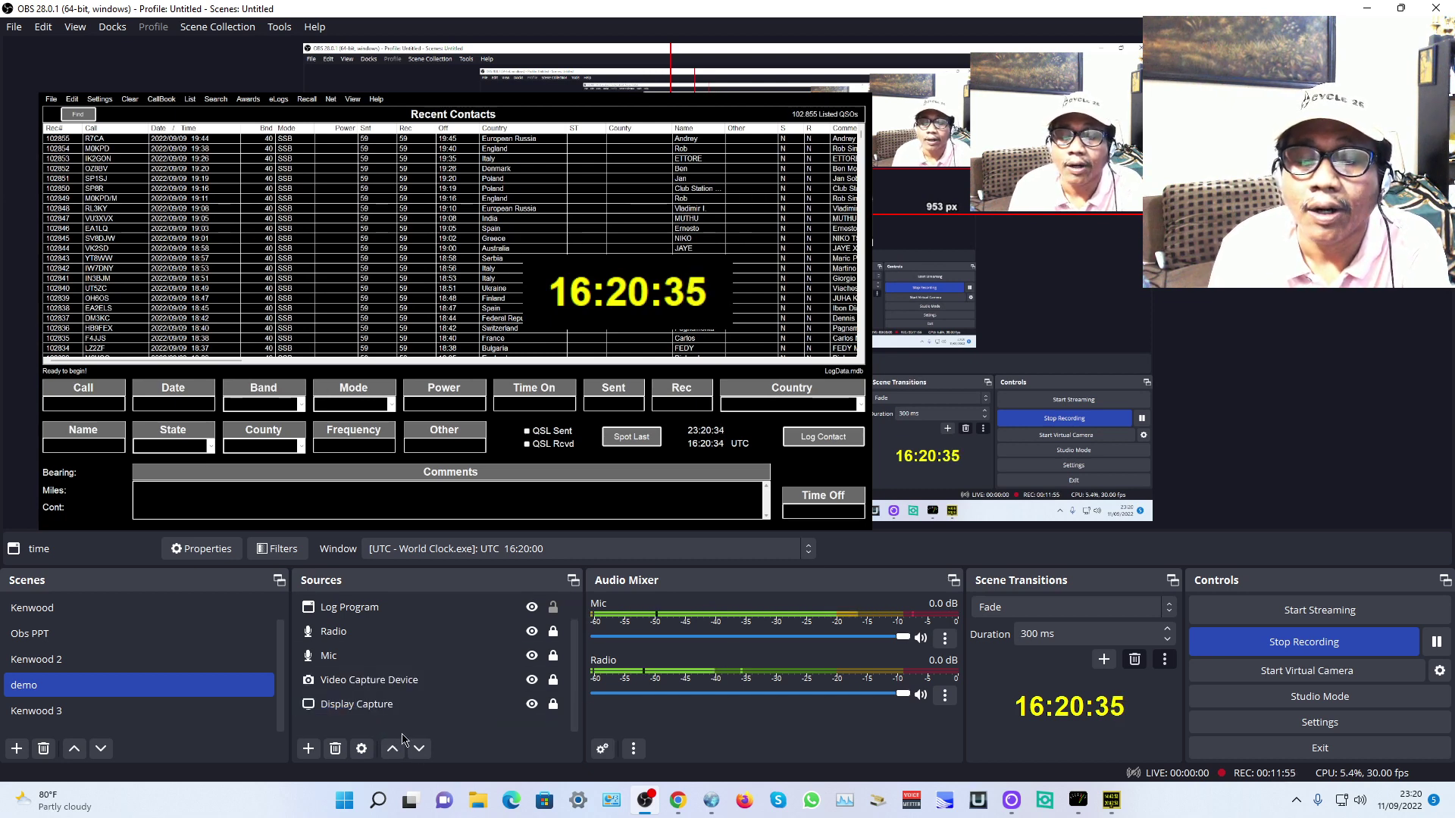
# Hide and reshow the Display Capture source, and go through the demo scene's other sources in the list.
pyautogui.click(364, 704)
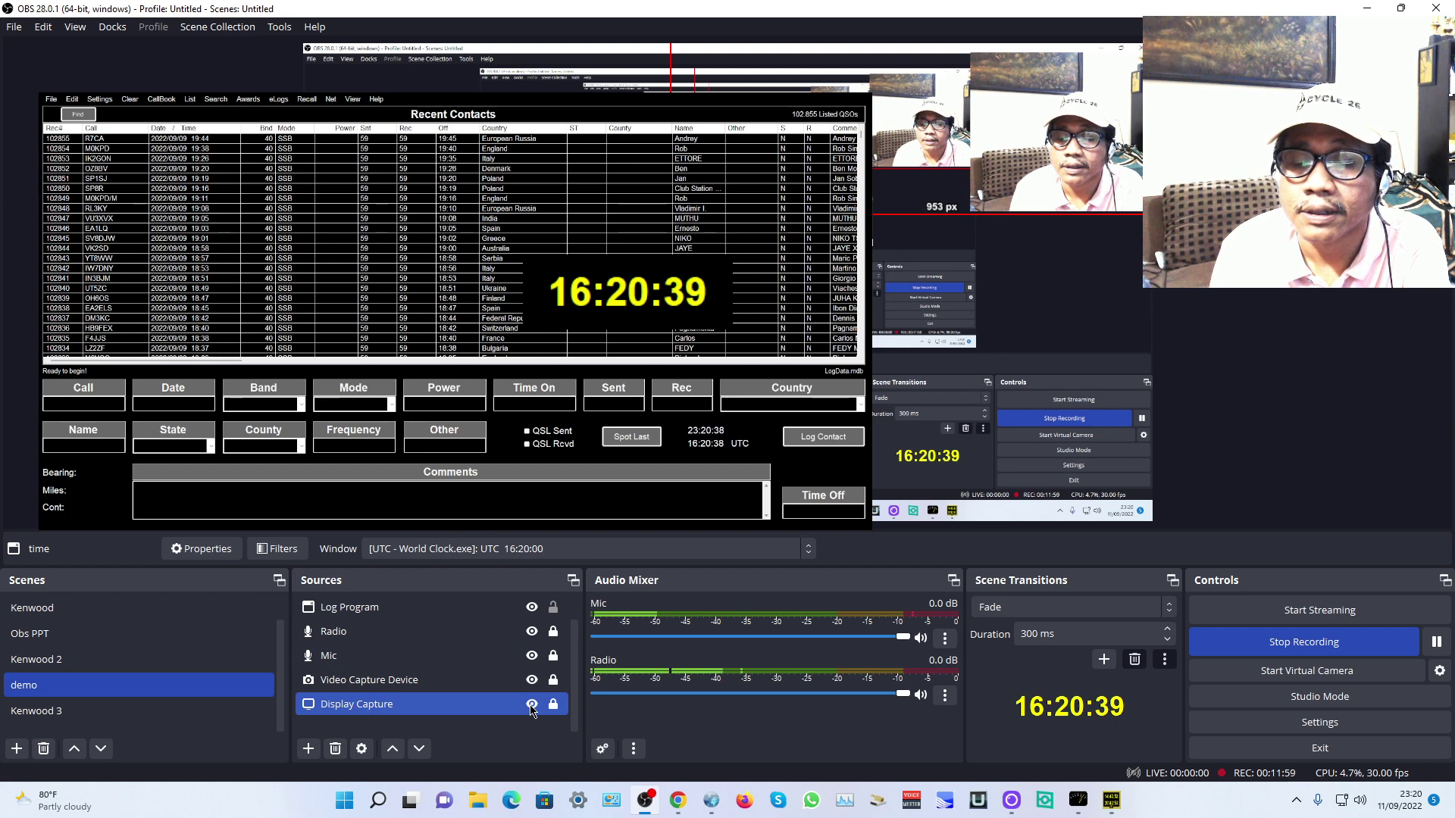
pyautogui.click(532, 705)
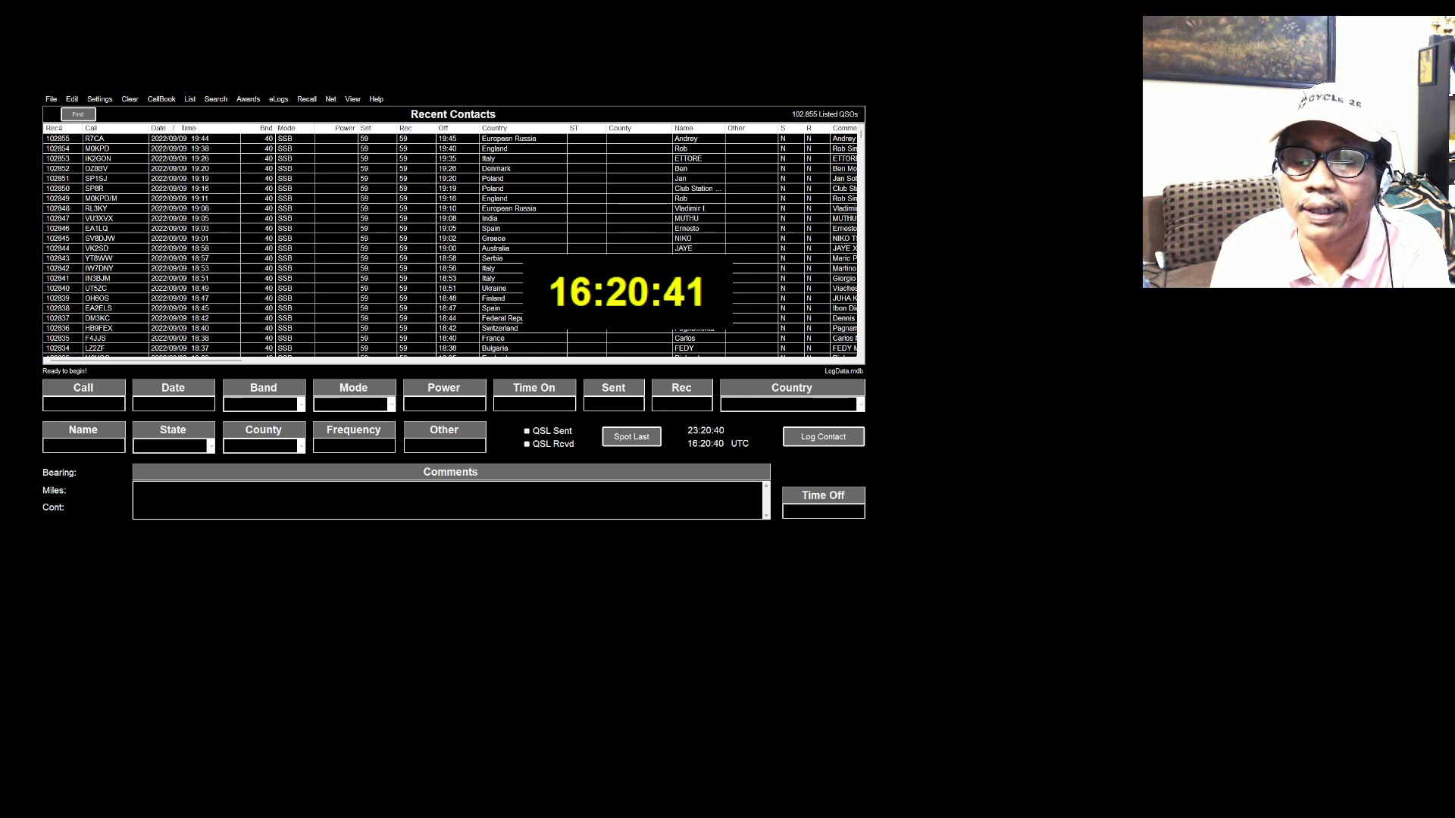
pyautogui.click(532, 704)
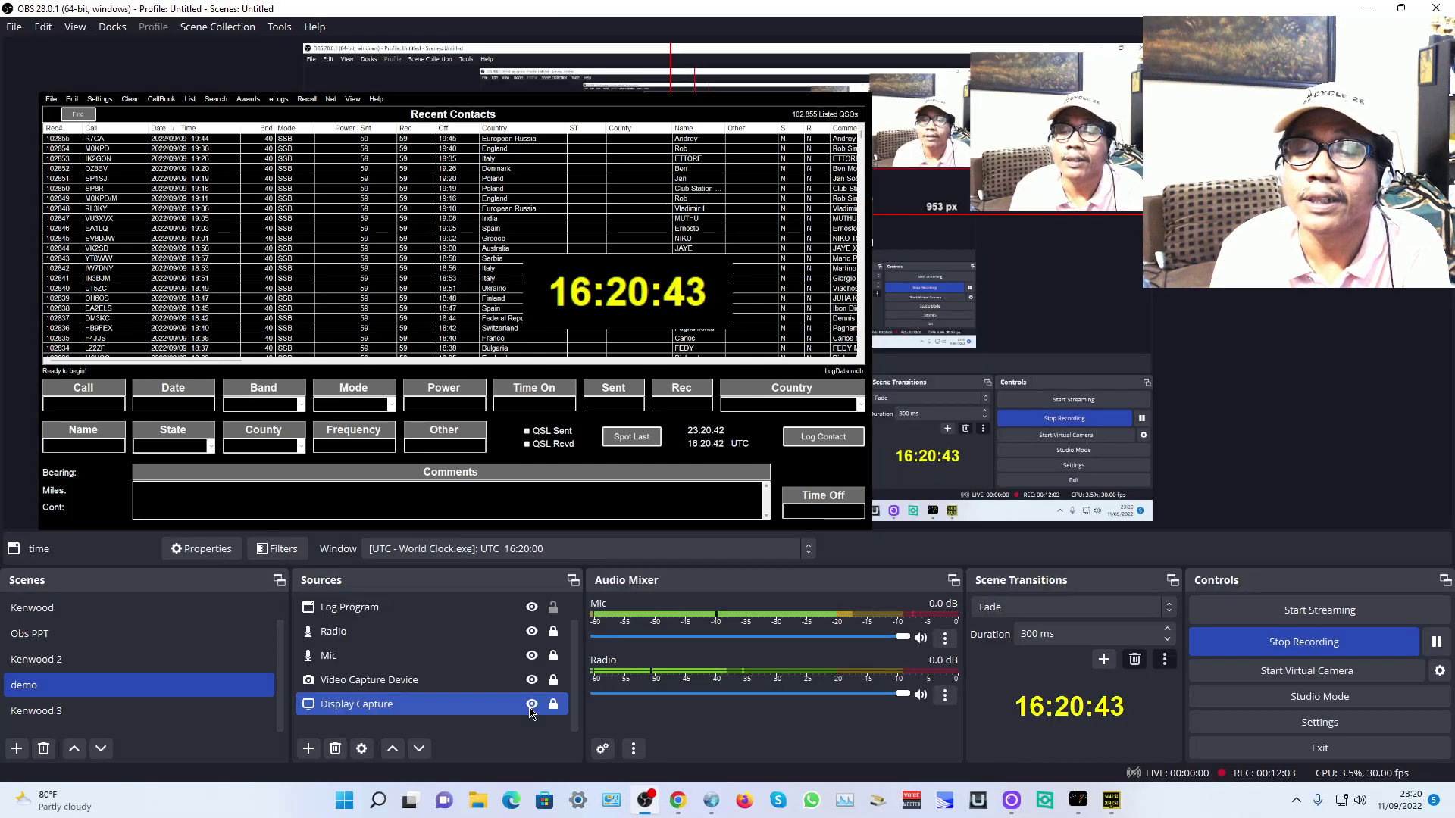
pyautogui.click(536, 685)
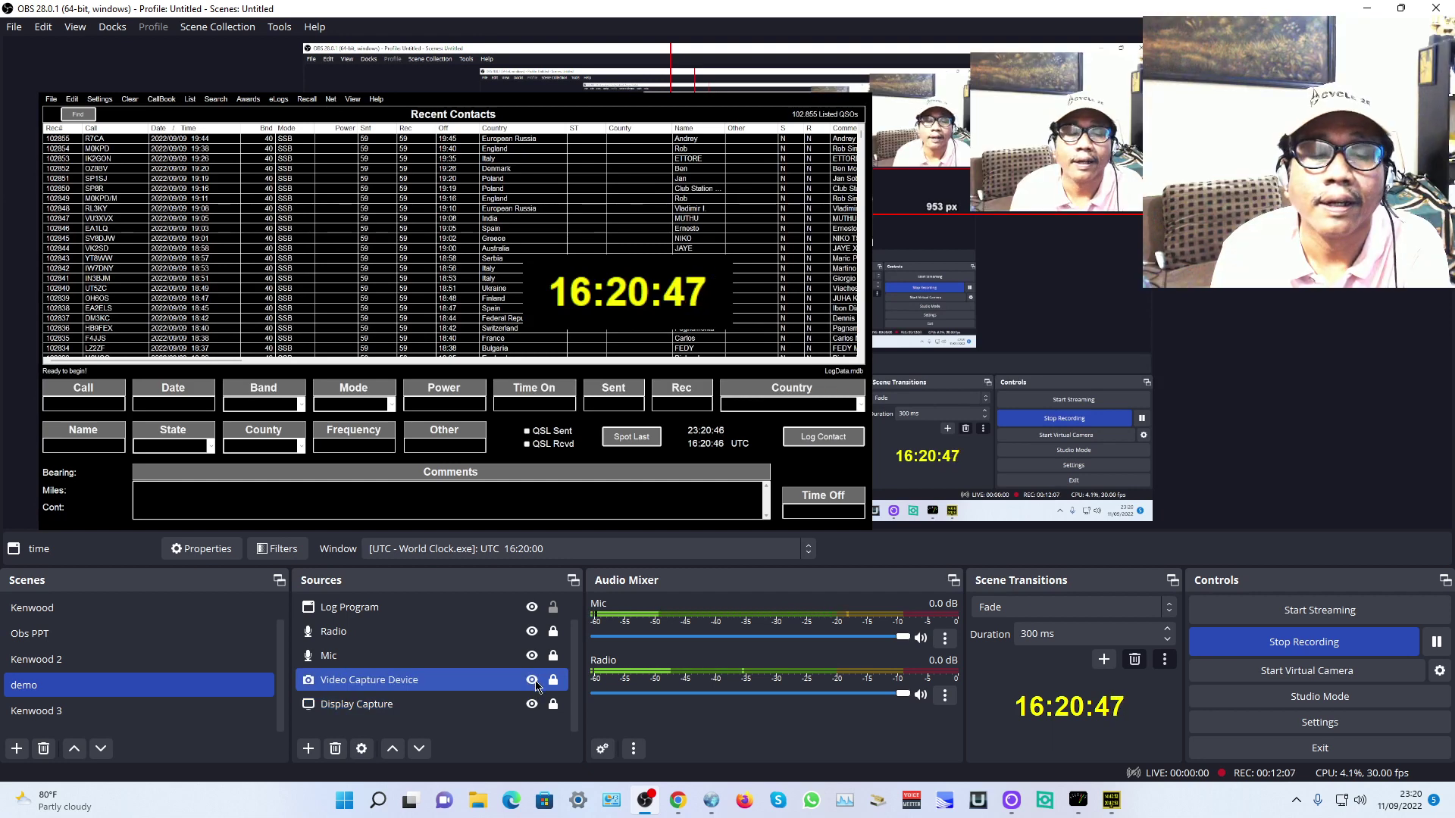
pyautogui.click(534, 659)
pyautogui.click(532, 657)
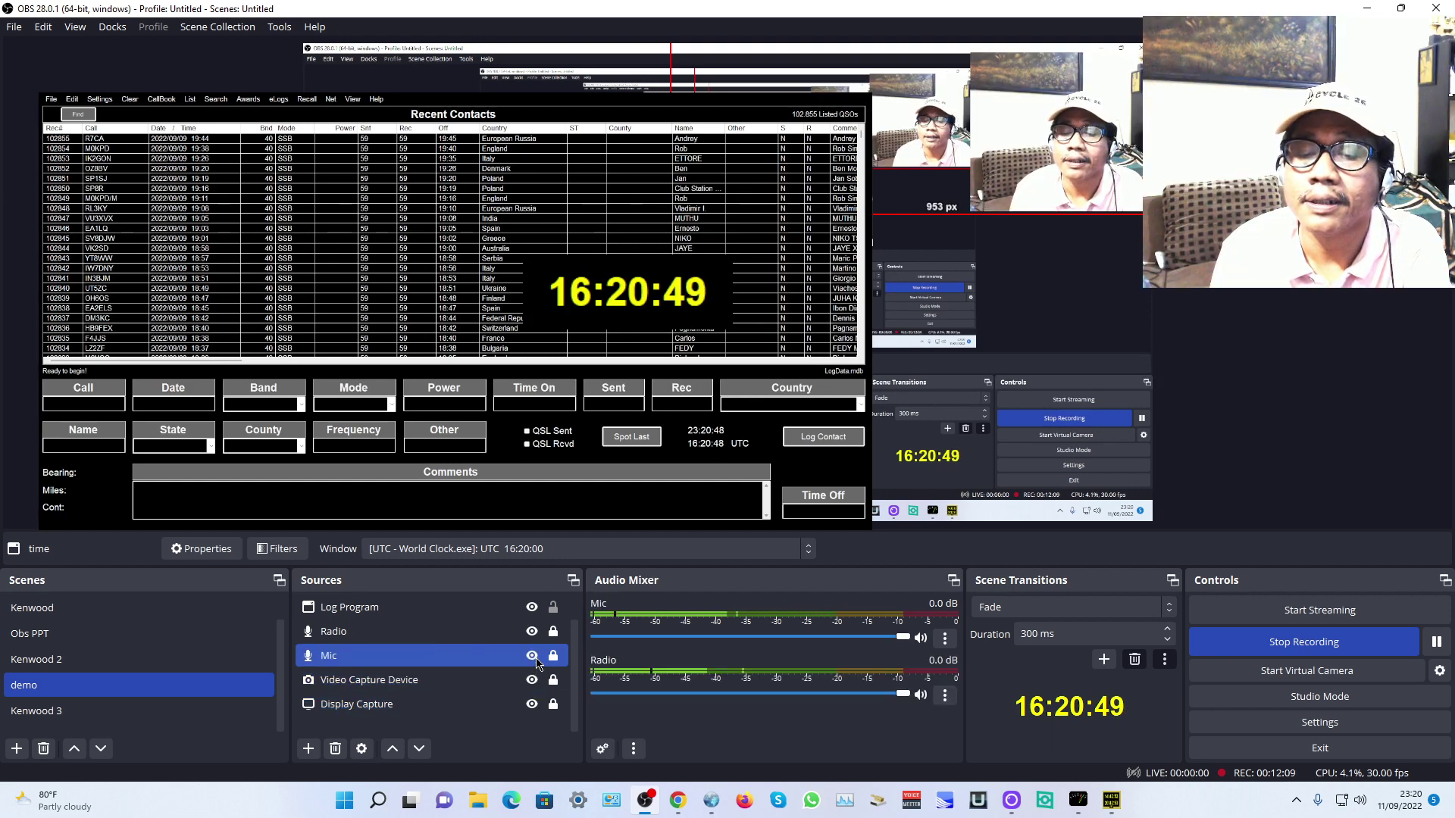
pyautogui.scroll(1, 519, 664)
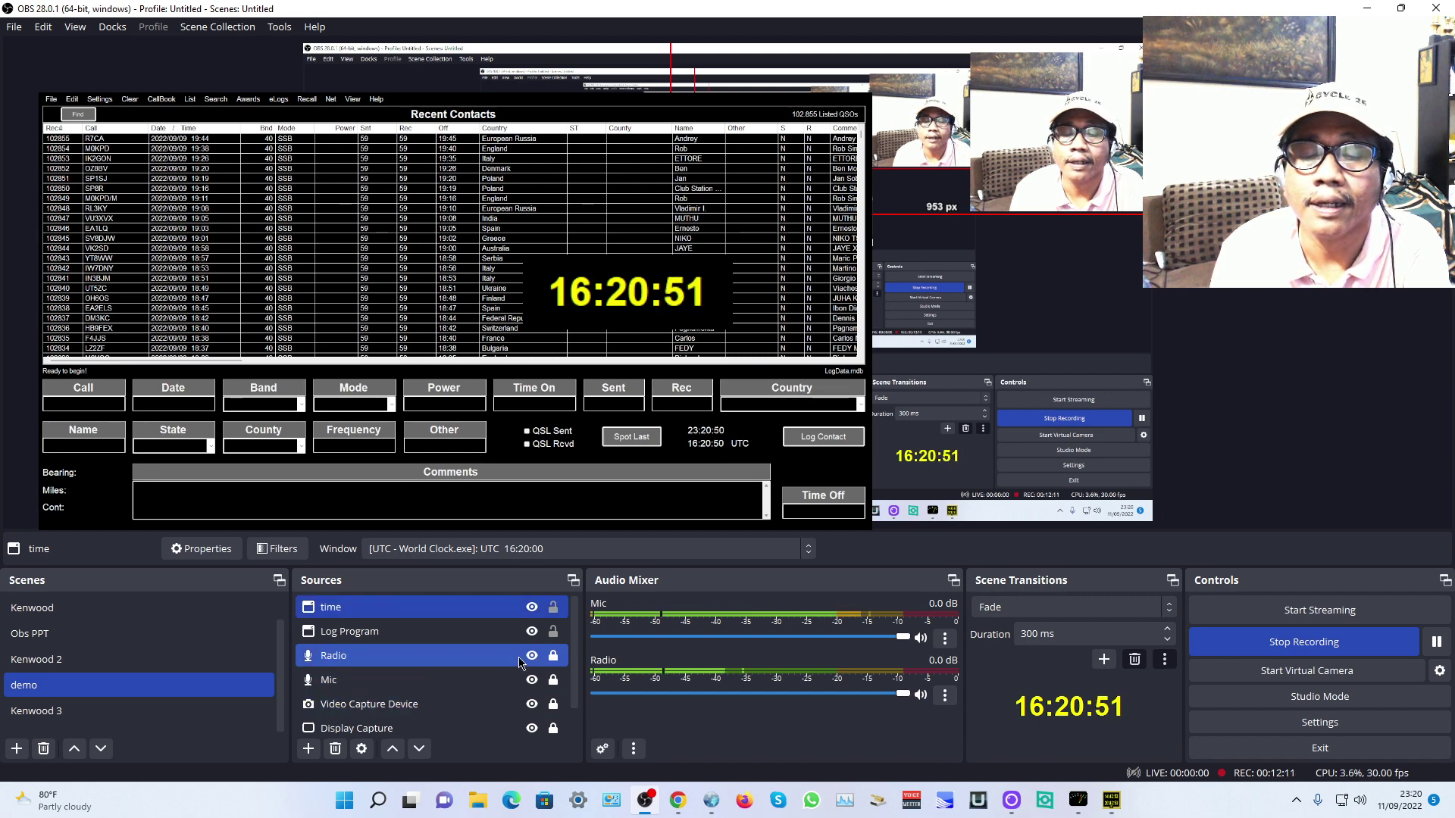
# Hide the Log Program and time sources in the demo scene and lock both.
pyautogui.keyDown('ctrl'); pyautogui.click(489, 632); pyautogui.keyUp('ctrl')
pyautogui.click(532, 632)
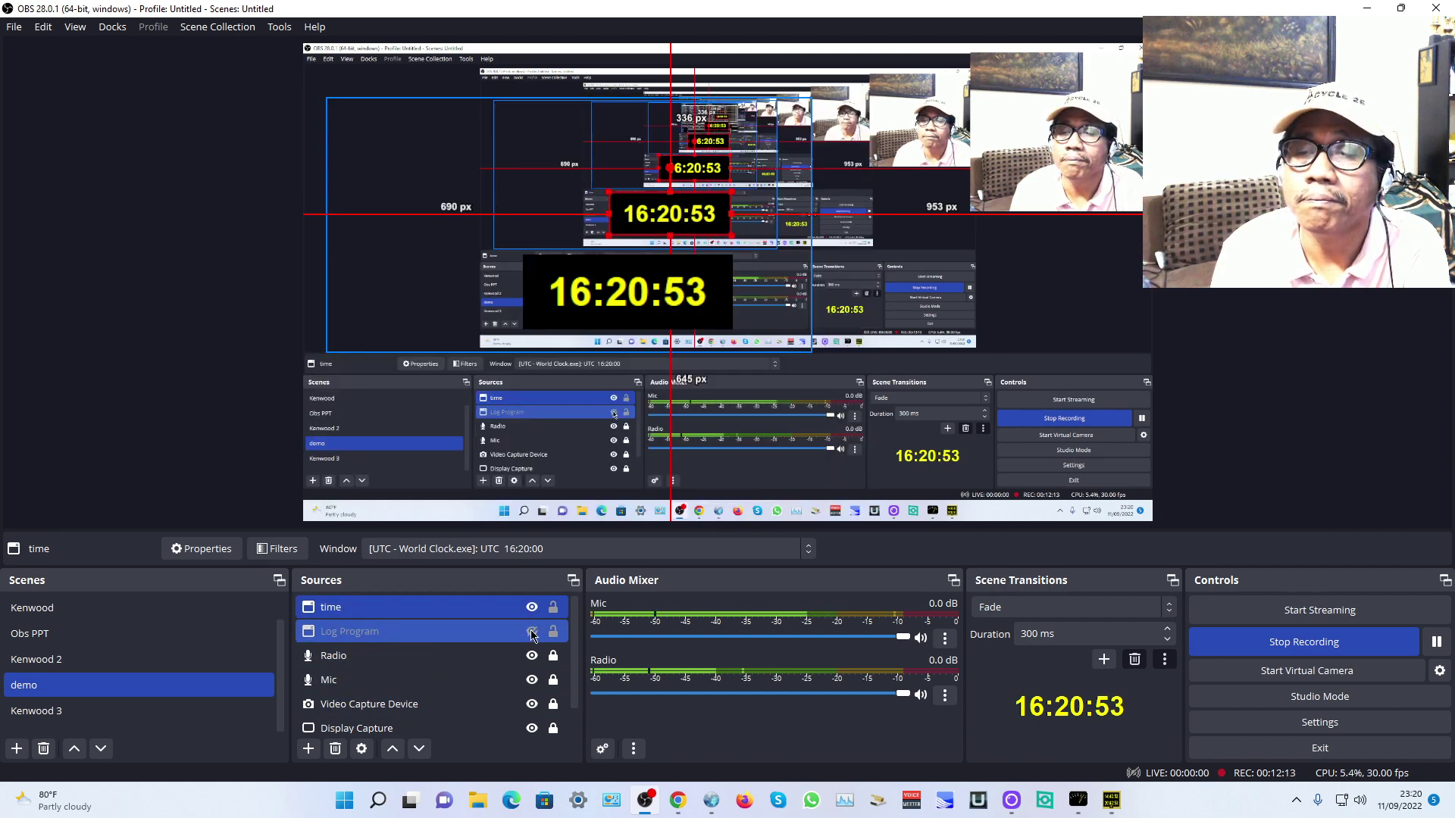
pyautogui.click(536, 618)
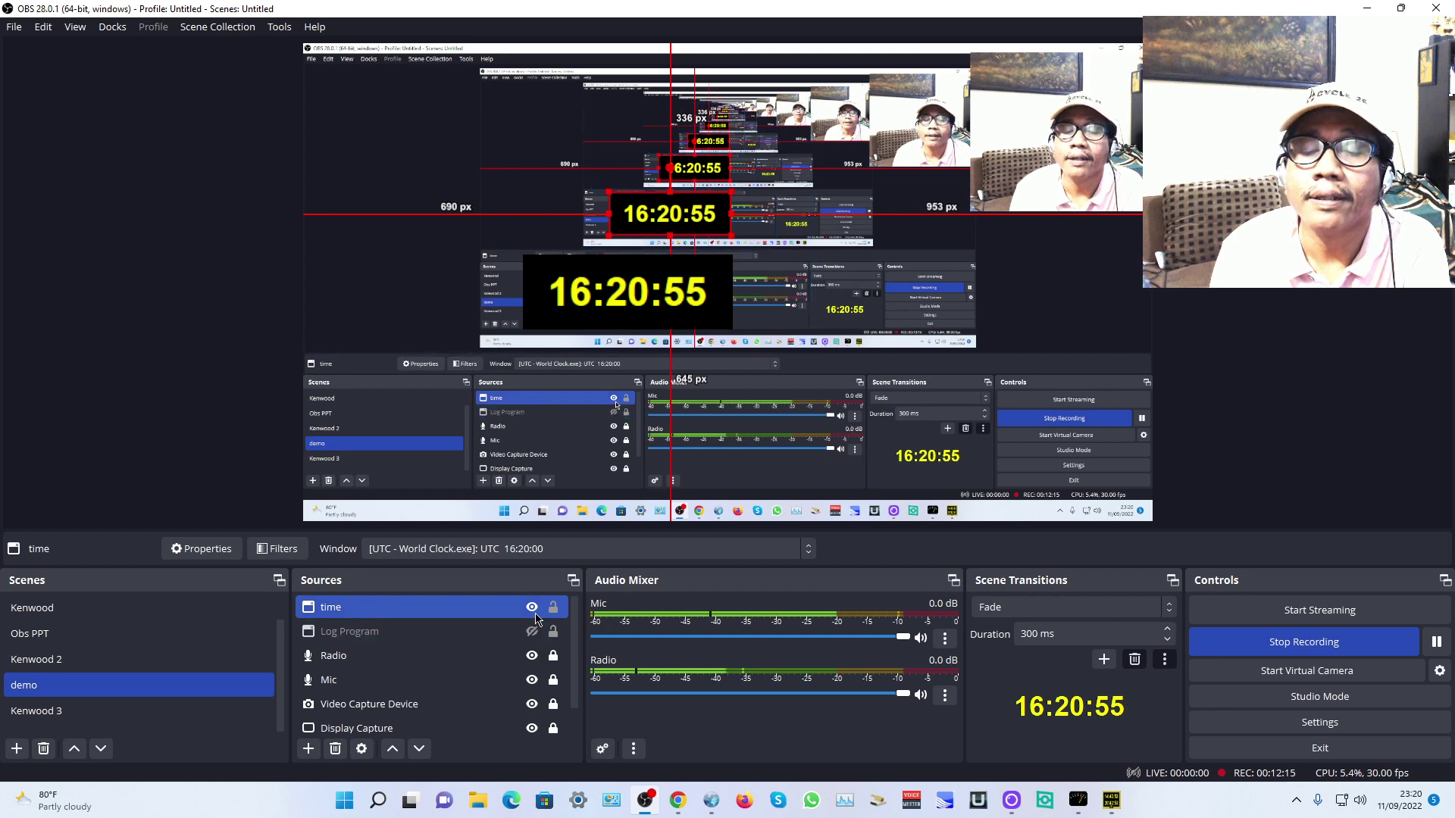
pyautogui.click(534, 614)
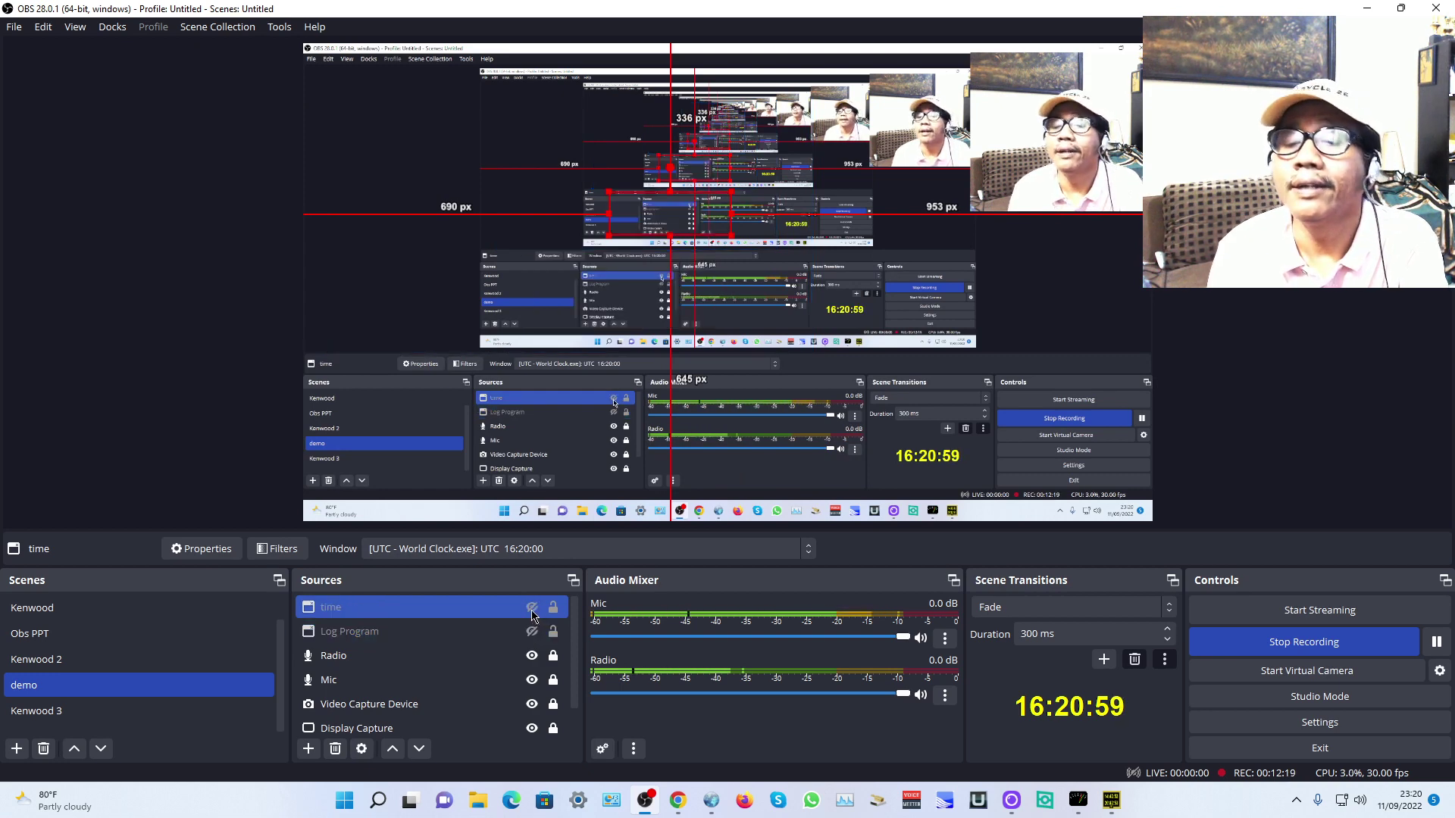
pyautogui.keyDown('ctrl'); pyautogui.click(558, 633); pyautogui.keyUp('ctrl')
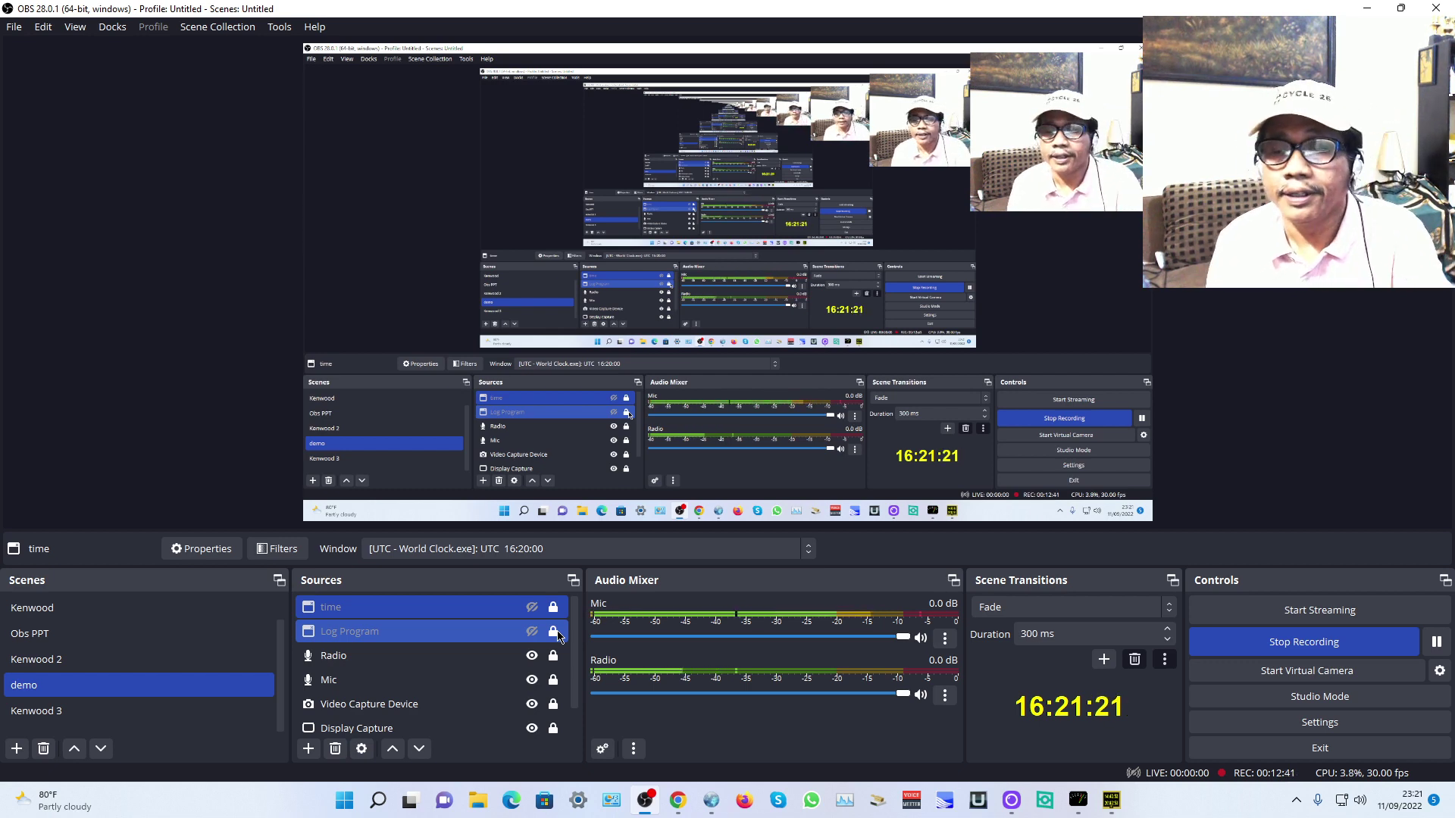
# Review the demo scene and its list of audio, video and window capture sources.
pyautogui.keyDown('ctrl'); pyautogui.click(515, 637); pyautogui.keyUp('ctrl')
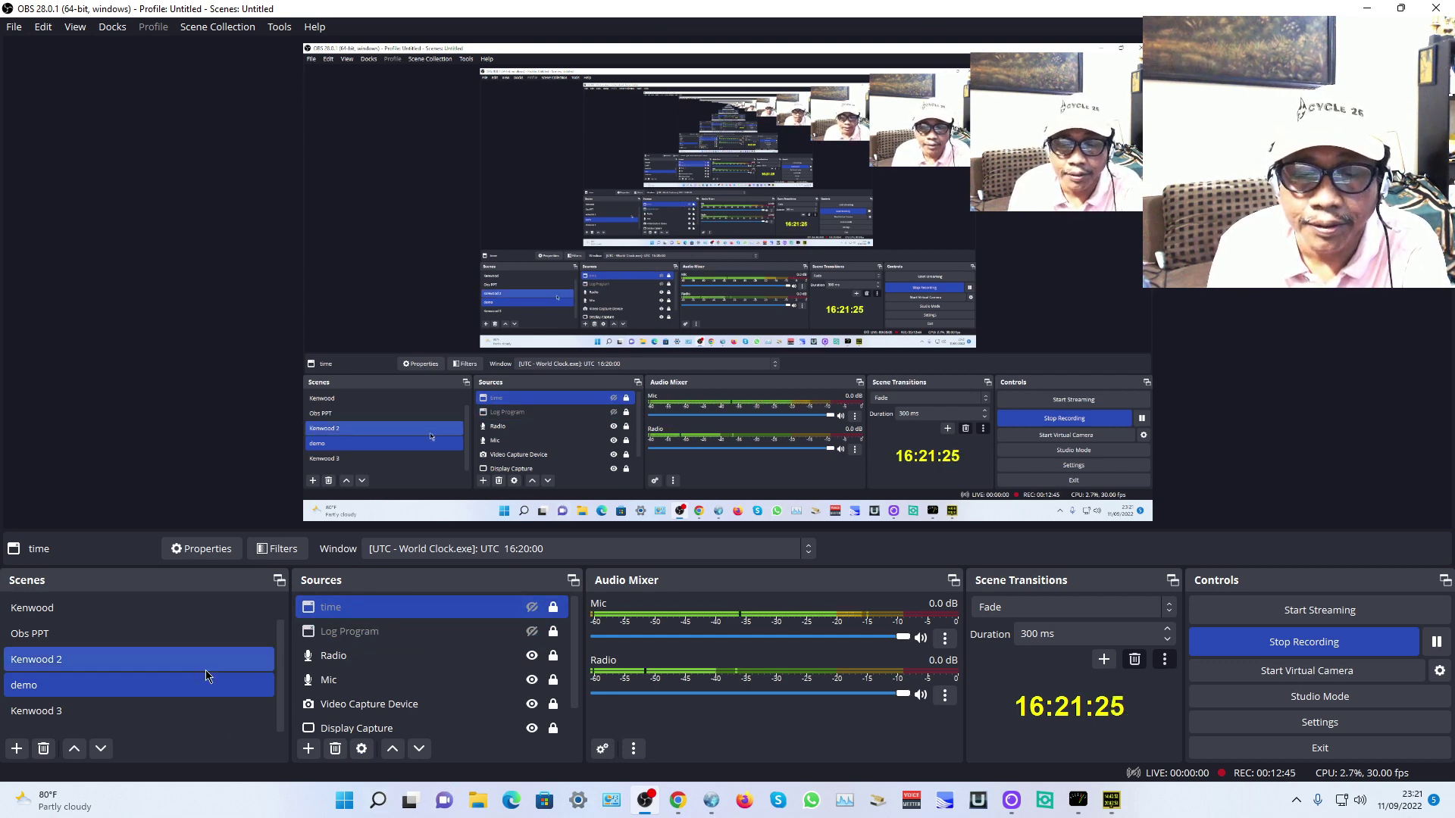
pyautogui.click(156, 687)
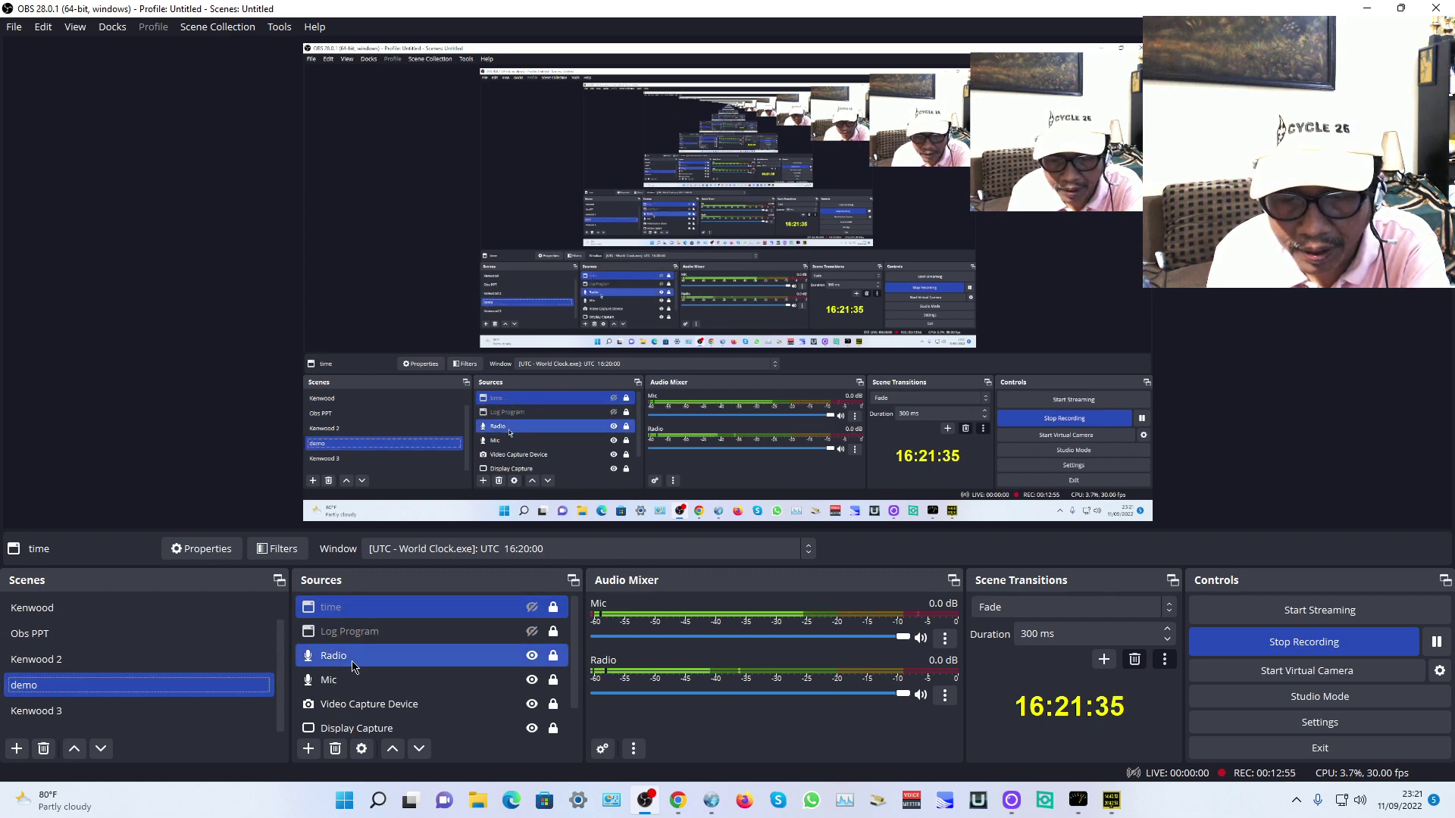
pyautogui.scroll(-1, 351, 705)
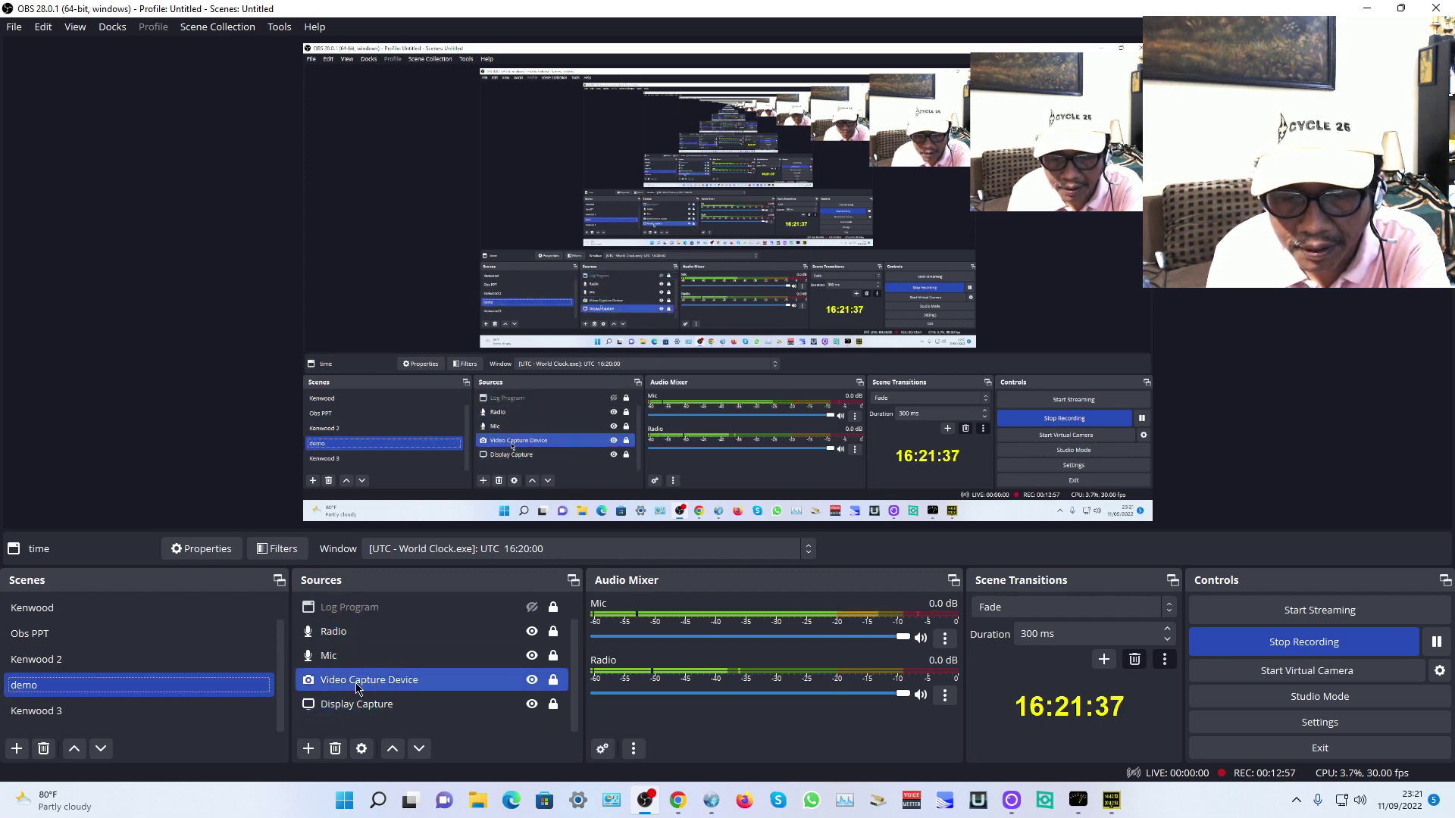
pyautogui.click(353, 657)
pyautogui.click(358, 638)
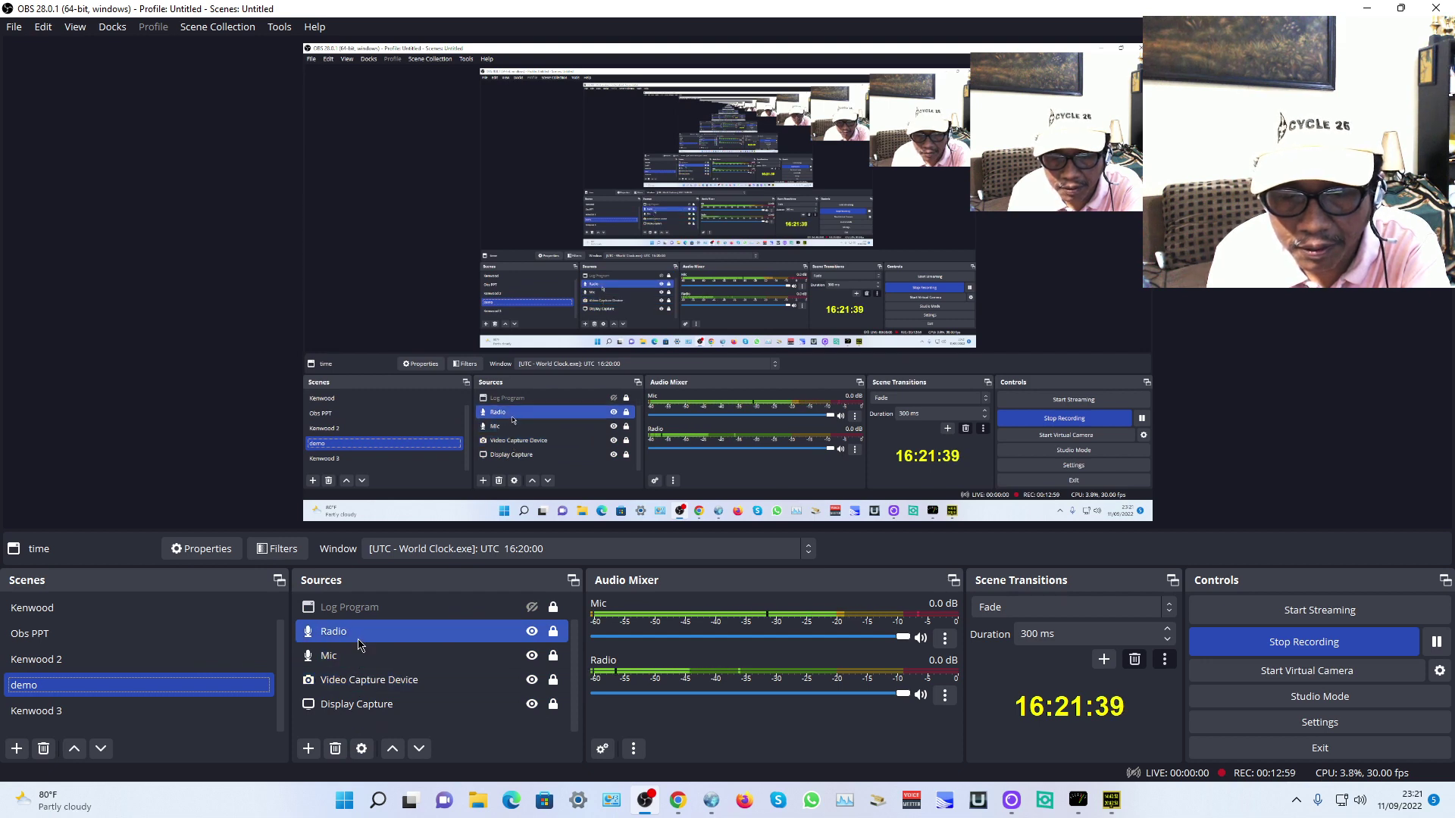
pyautogui.scroll(1, 359, 644)
pyautogui.click(360, 637)
pyautogui.hotkey('shift', 'Up')
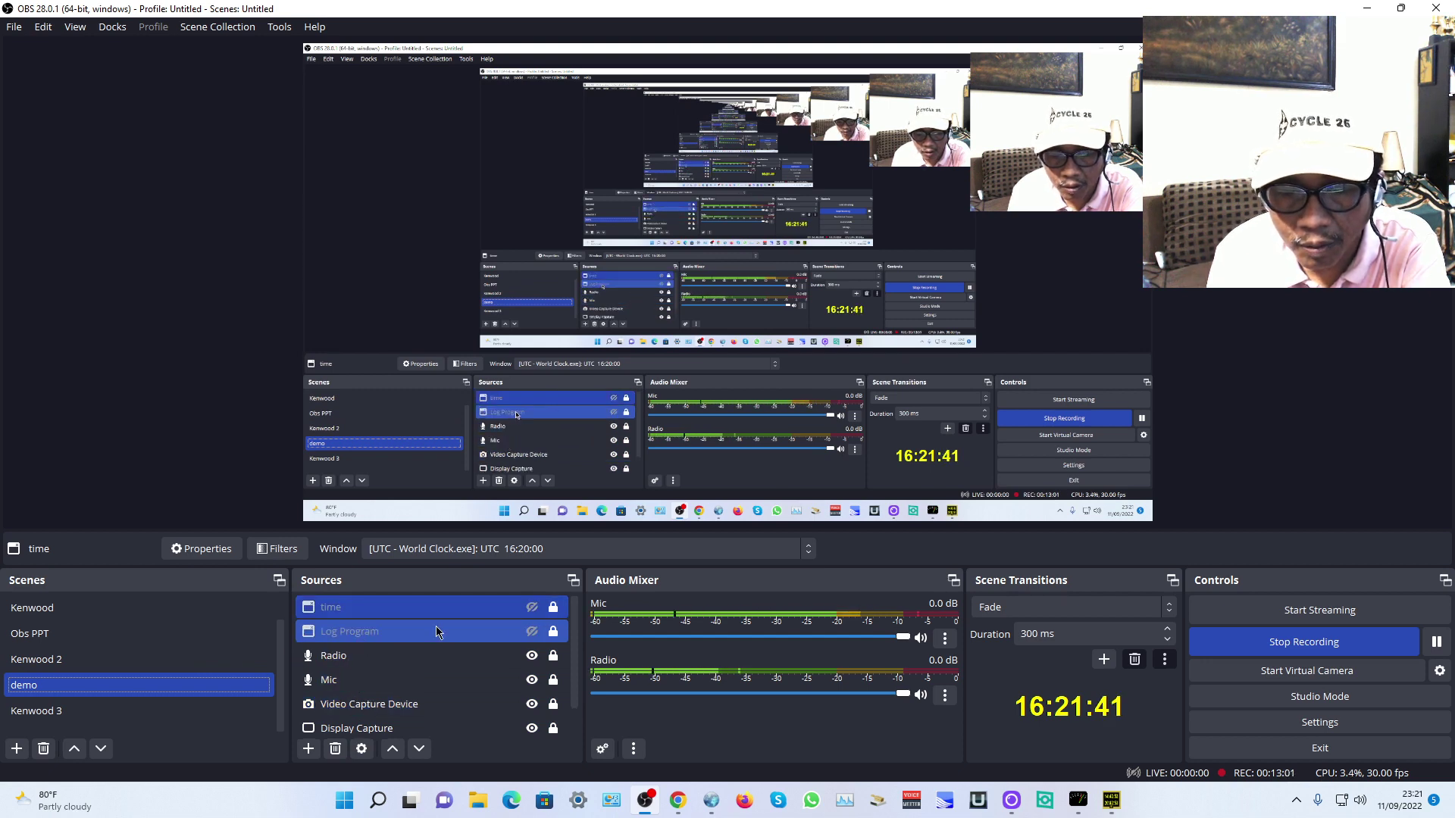
# Toggle the visibility of the Log Program and time sources on and off, leaving both hidden.
pyautogui.click(529, 635)
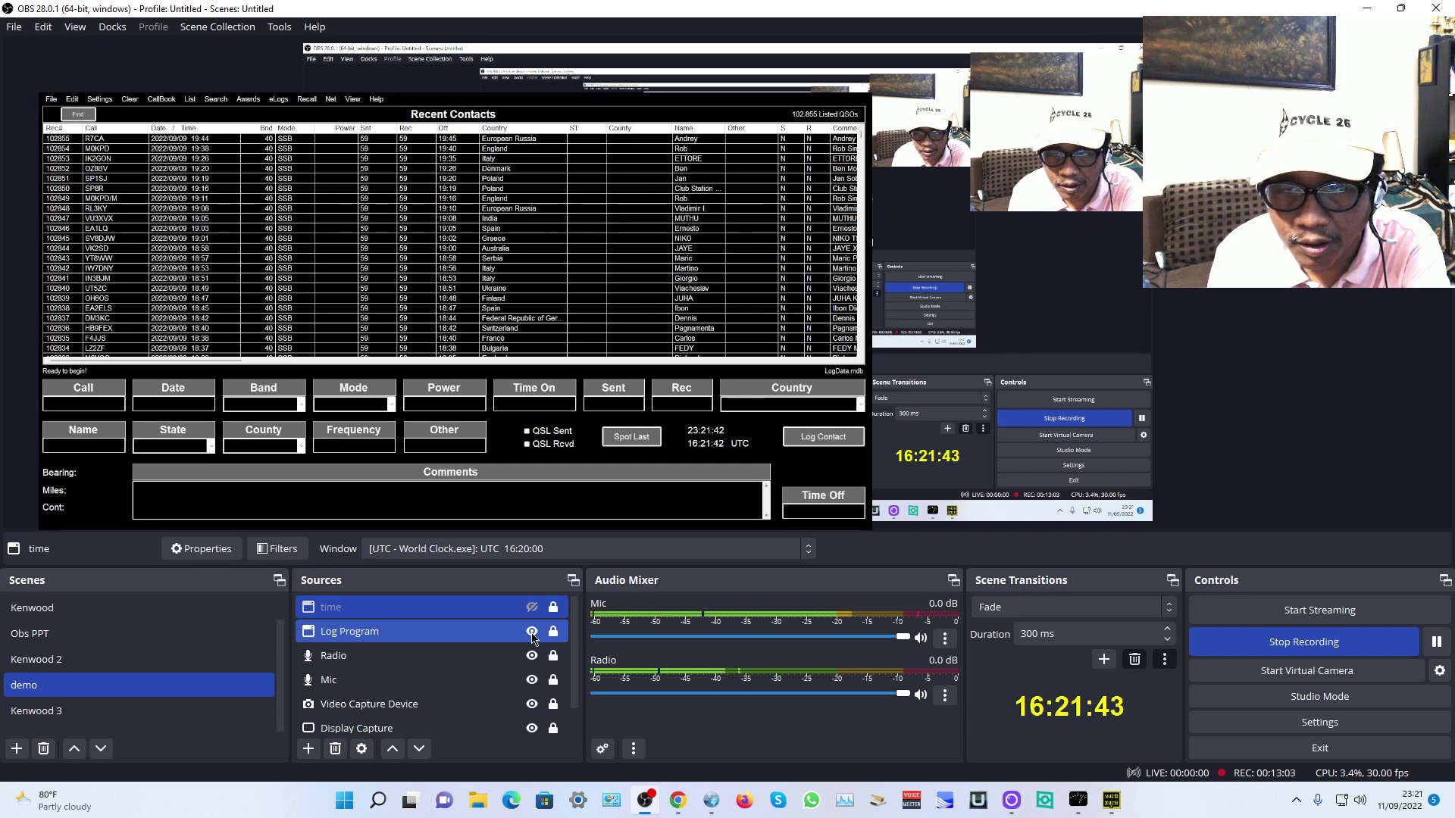
pyautogui.click(532, 636)
pyautogui.click(532, 632)
pyautogui.click(532, 632)
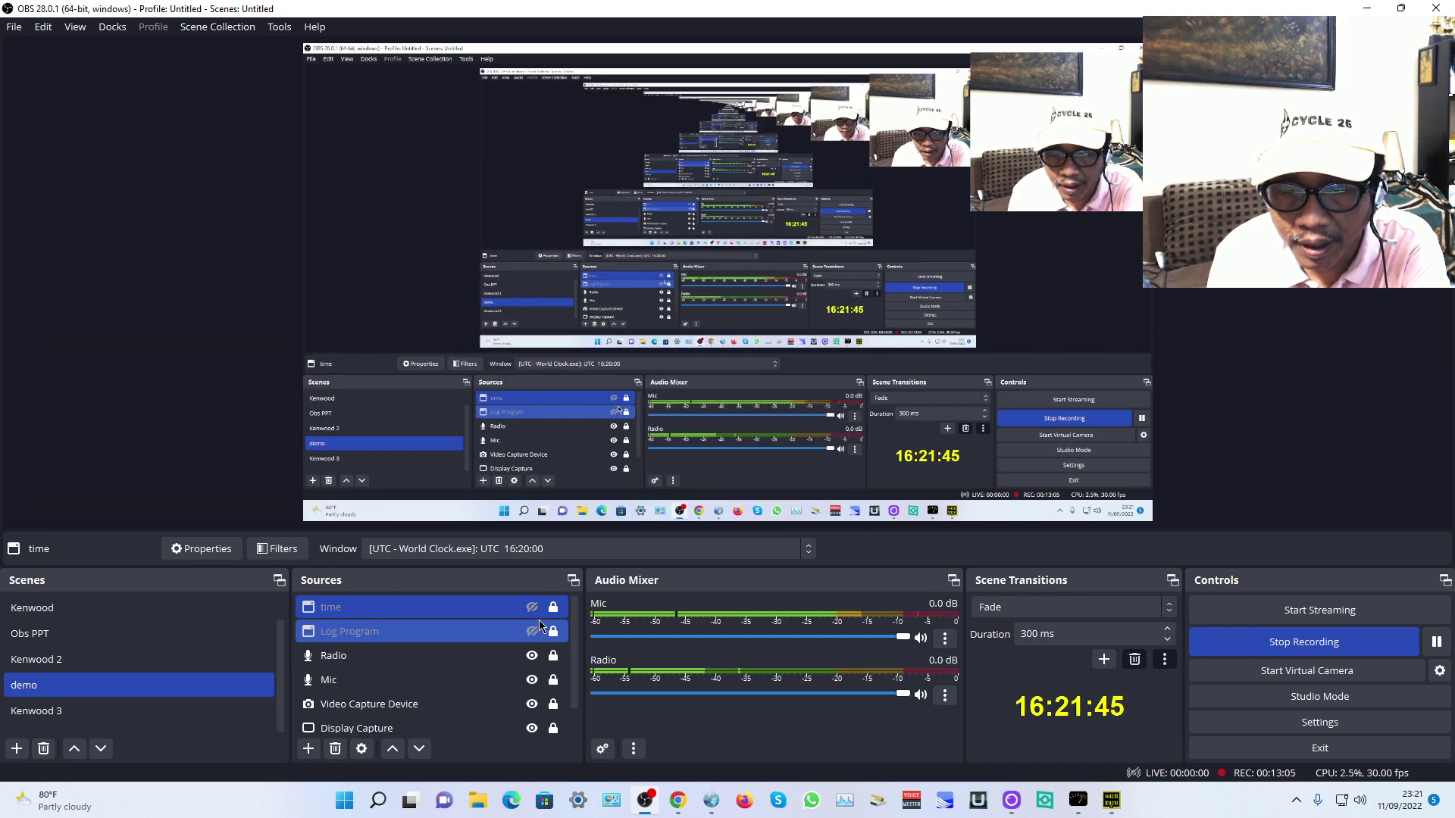
pyautogui.click(535, 613)
pyautogui.click(533, 608)
pyautogui.click(533, 608)
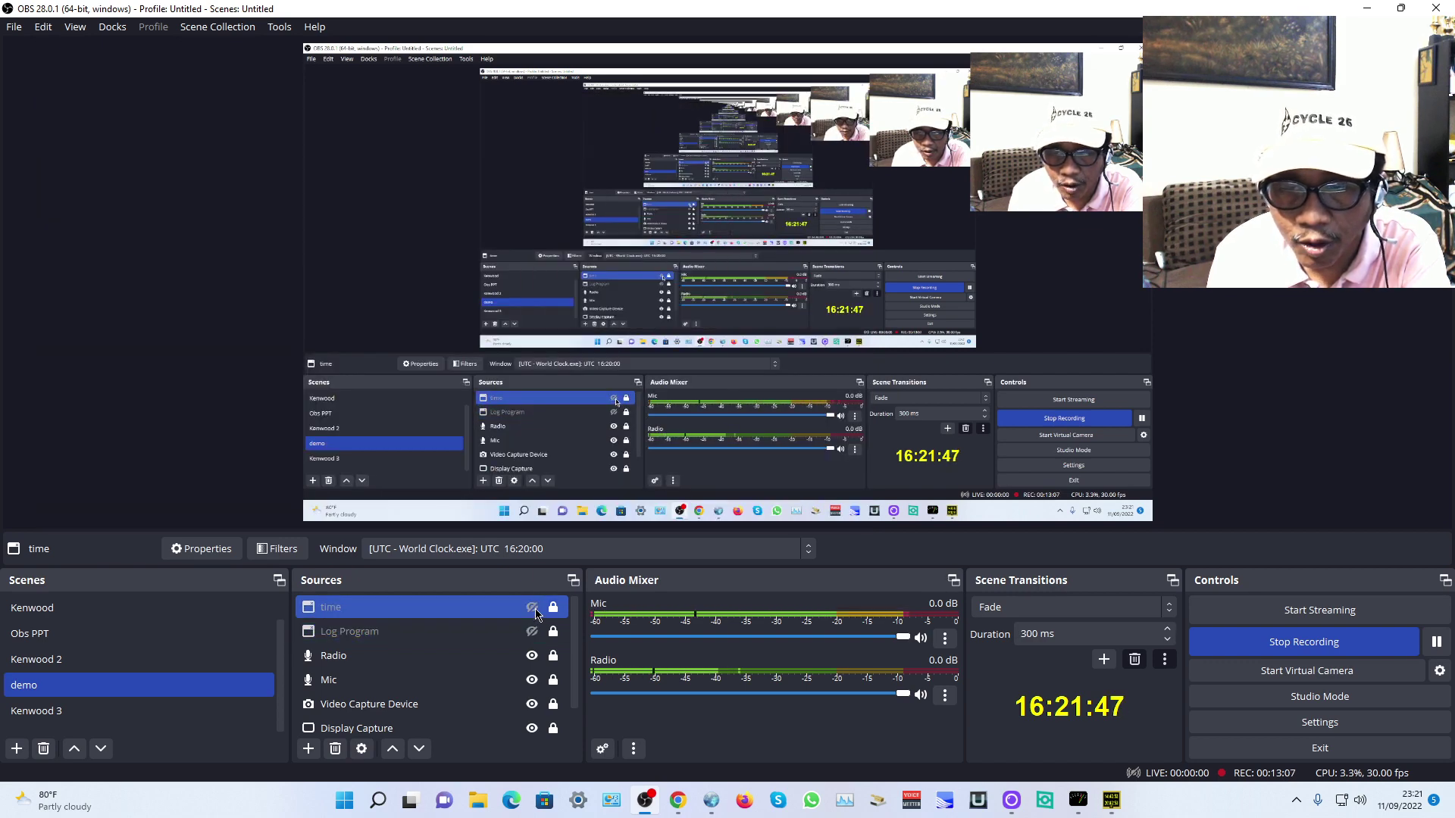
pyautogui.keyDown('ctrl'); pyautogui.click(457, 635); pyautogui.keyUp('ctrl')
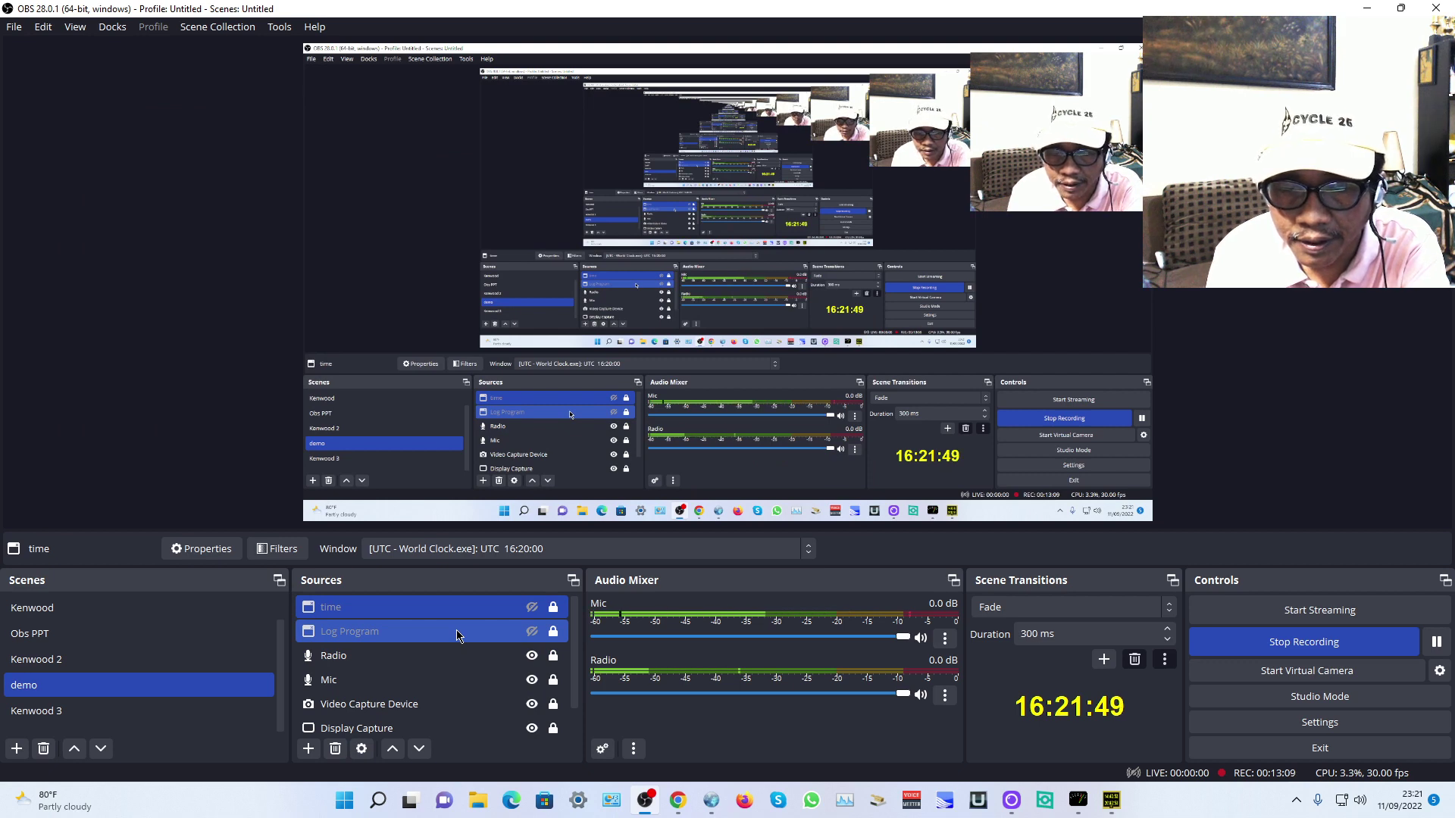
pyautogui.keyDown('ctrl'); pyautogui.click(457, 636); pyautogui.keyUp('ctrl')
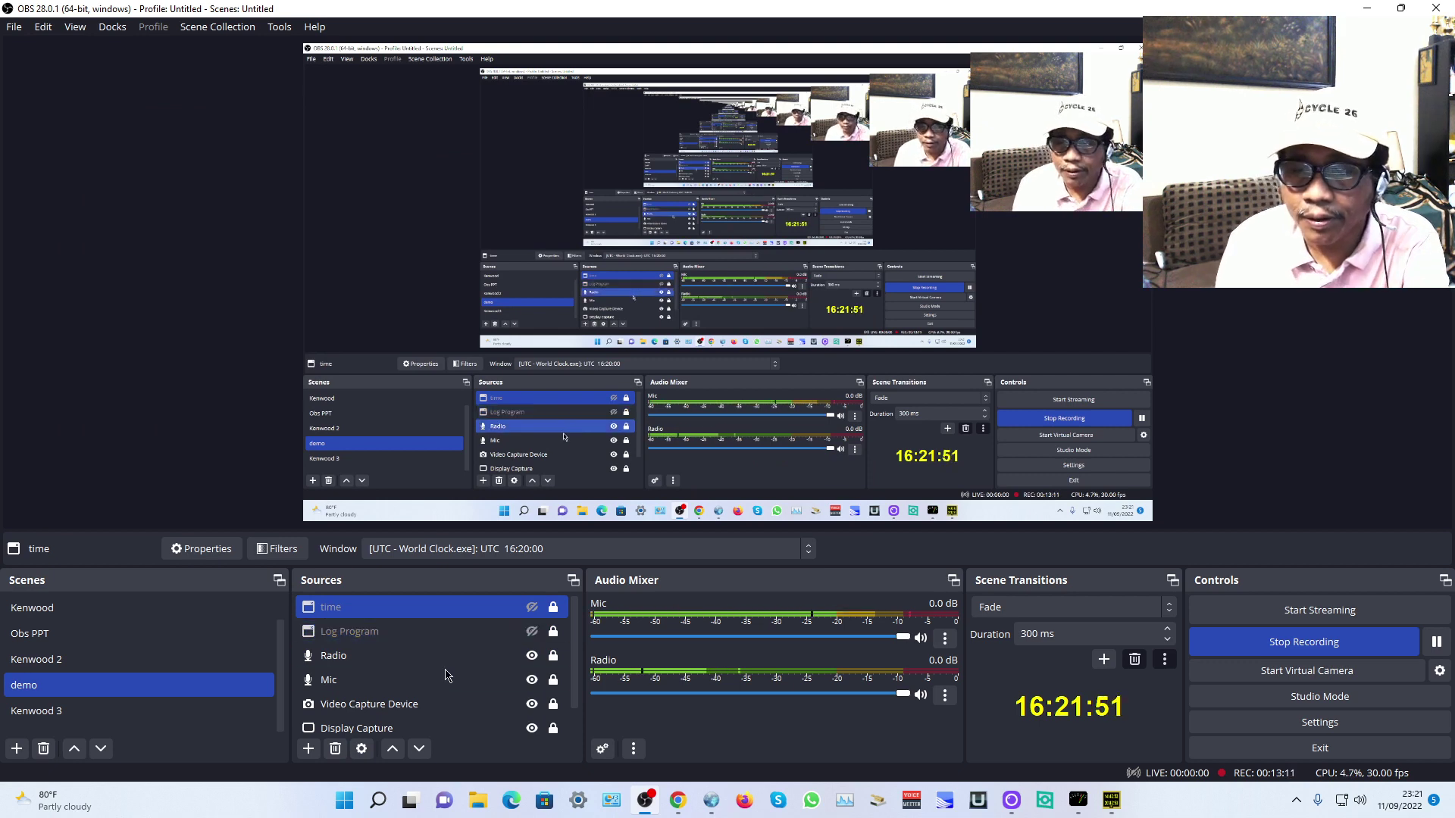
pyautogui.keyDown('ctrl'); pyautogui.click(446, 678); pyautogui.keyUp('ctrl')
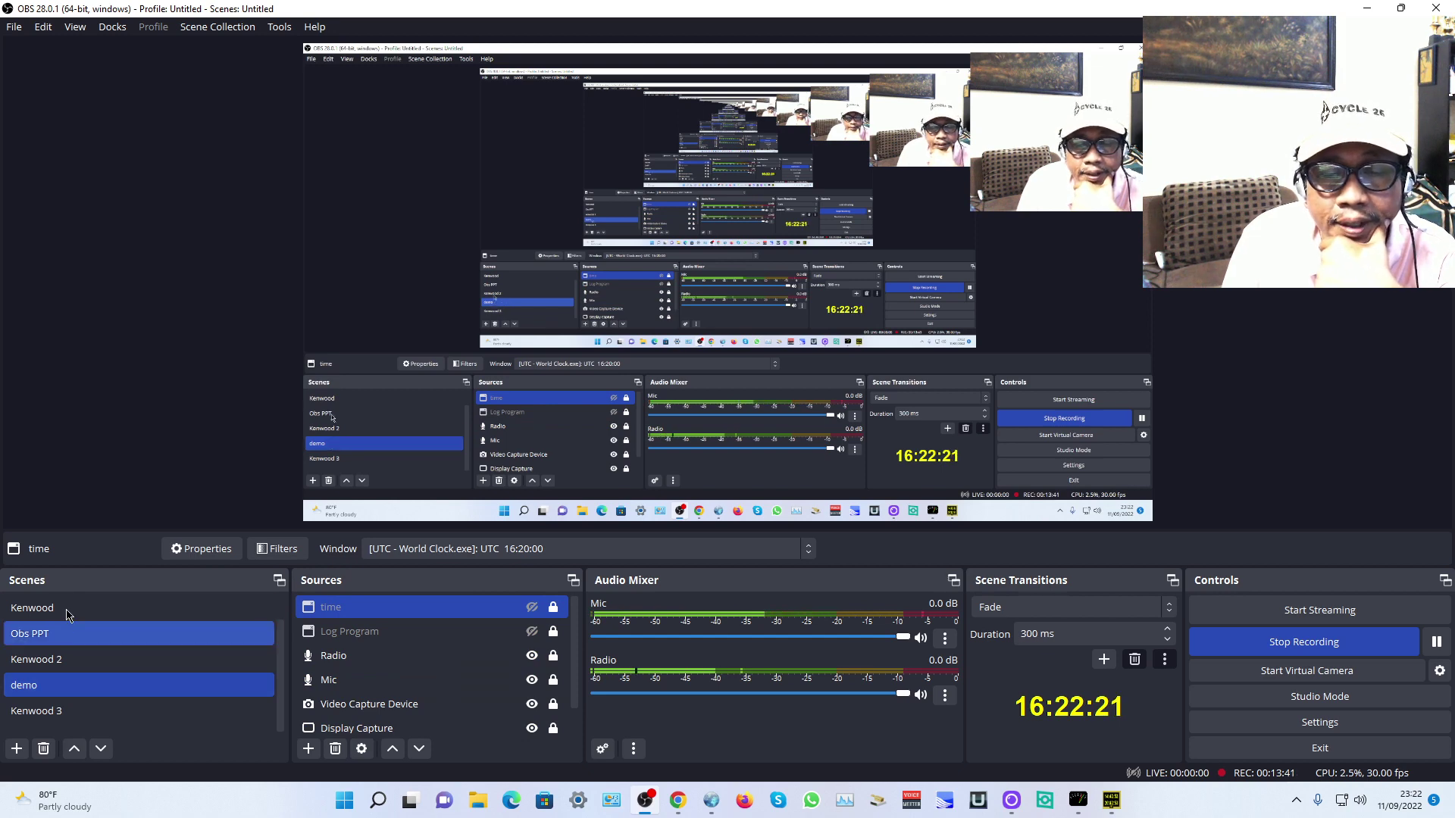
# Duplicate the demo scene under the name demo 2 and select the new scene.
pyautogui.rightClick(69, 695)
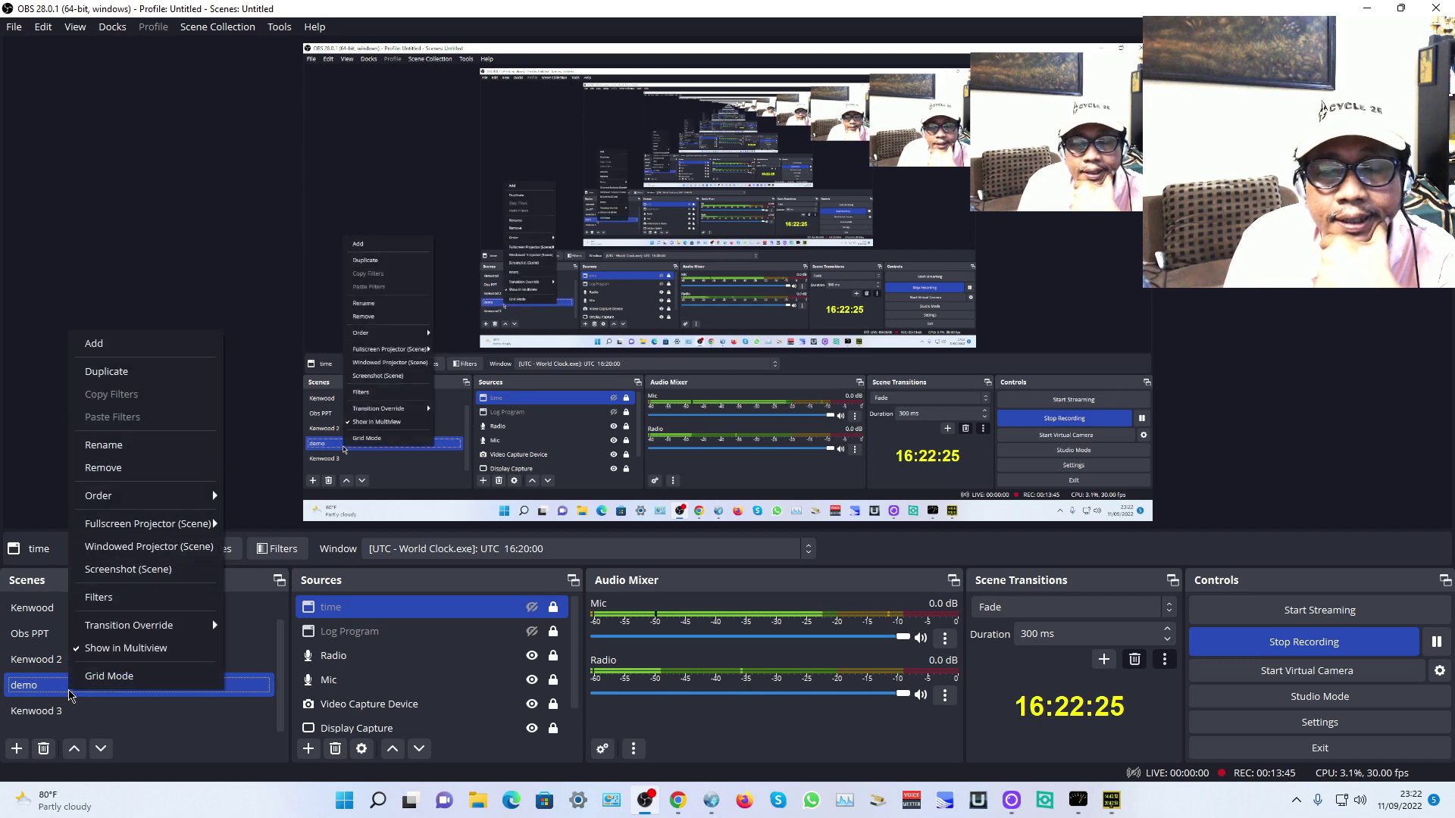
pyautogui.click(133, 382)
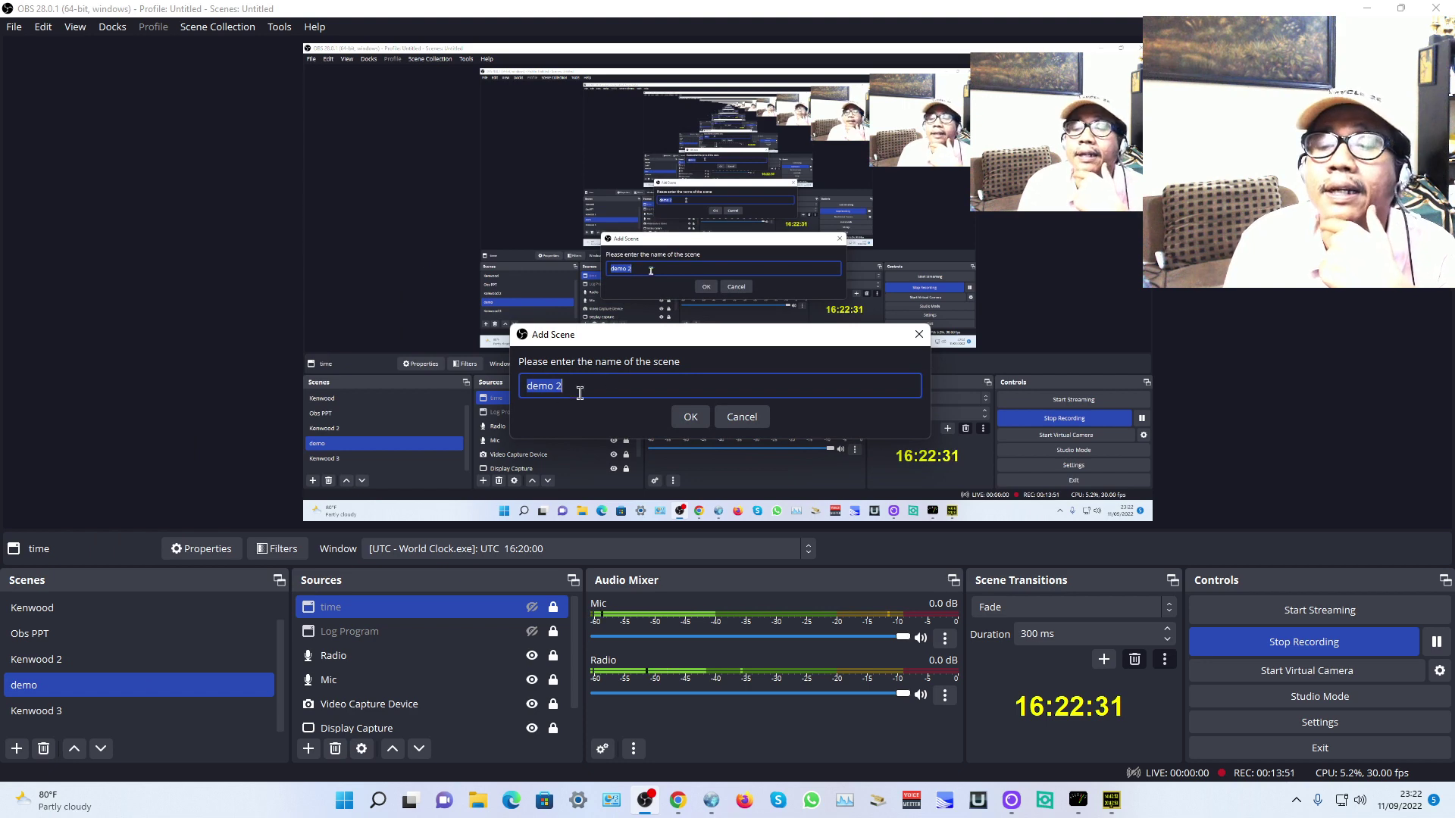
pyautogui.click(691, 418)
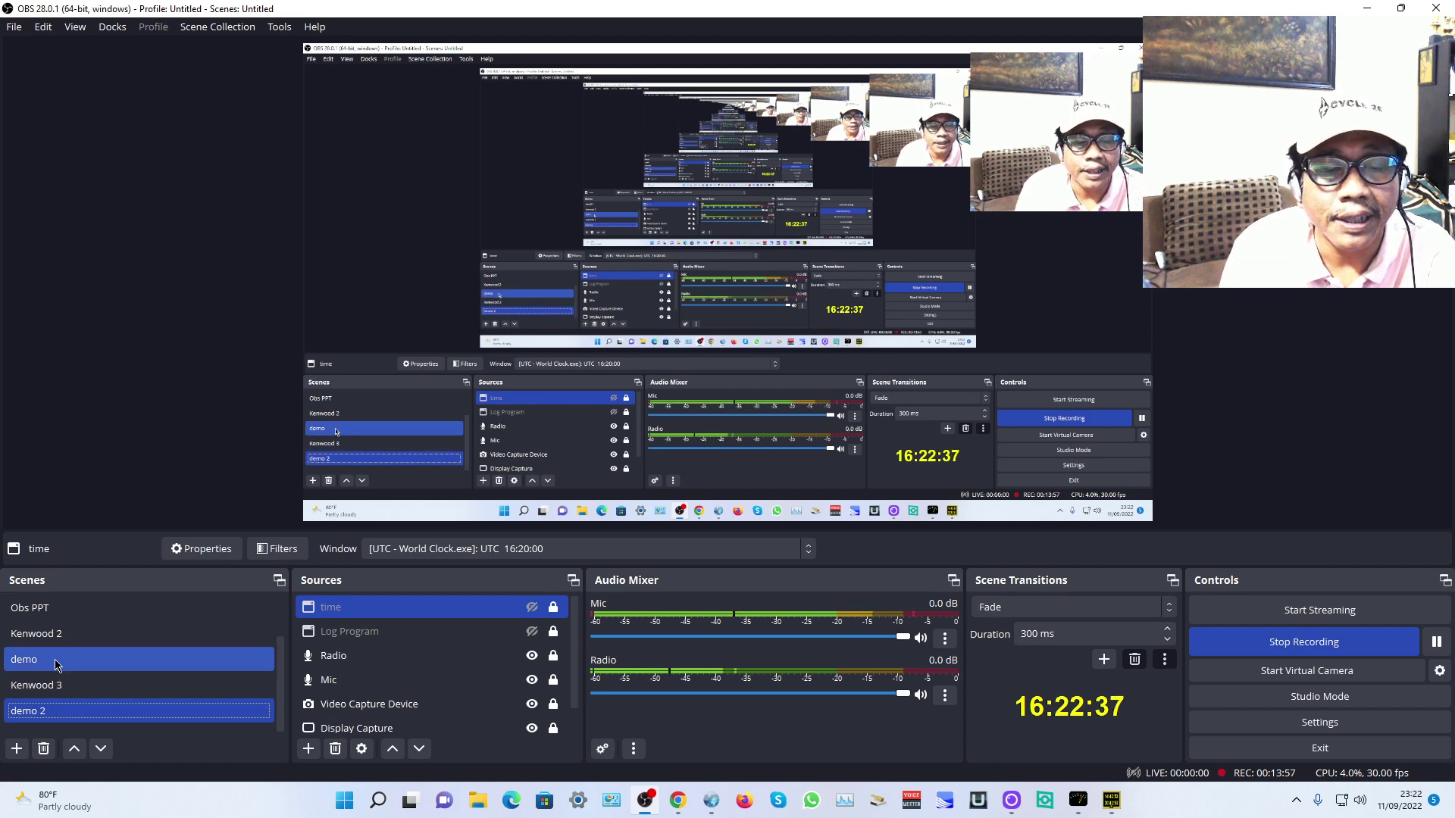
pyautogui.click(44, 713)
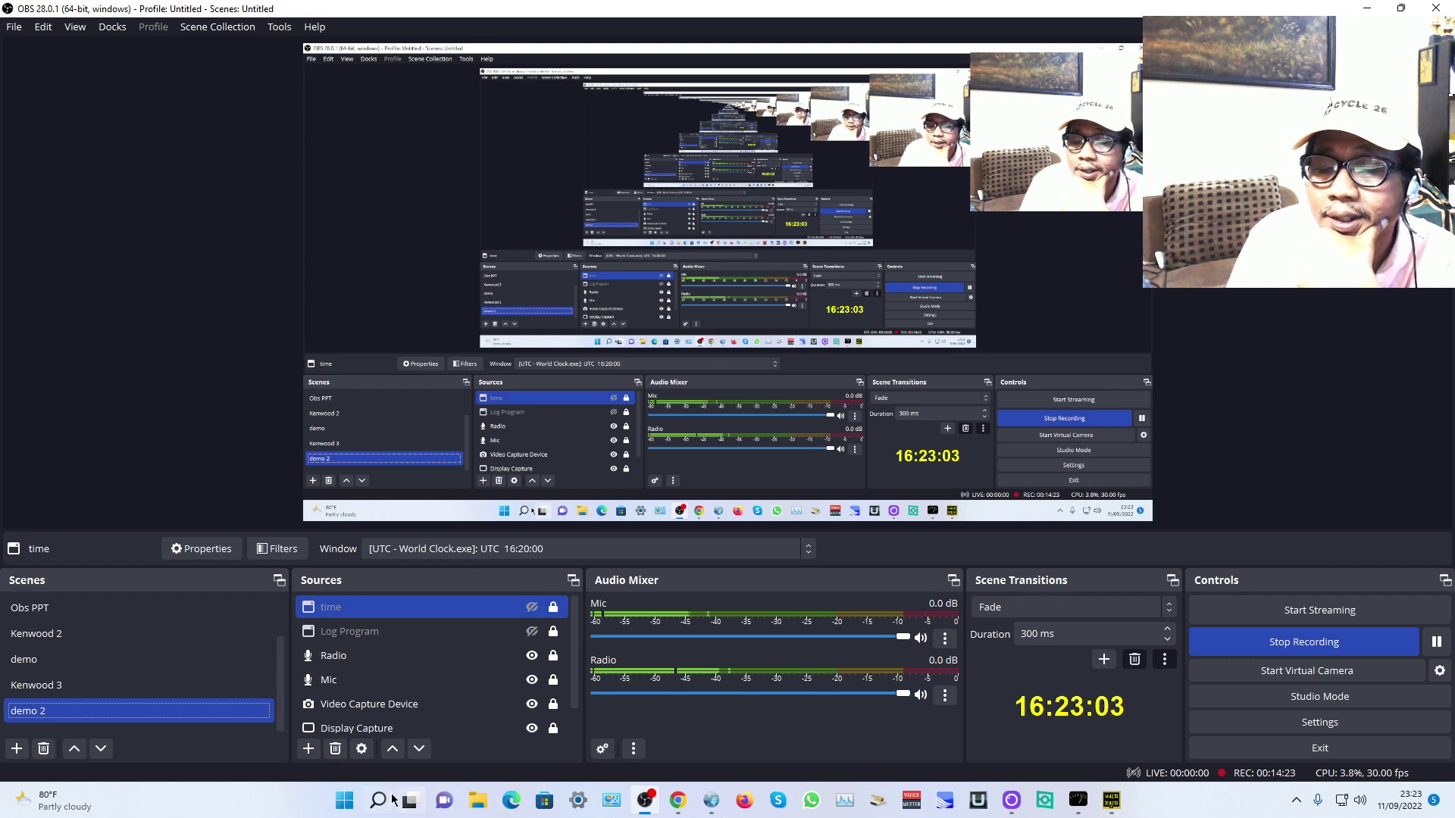
# Switch to Chrome and open the YouTube home page from the bookmarks.
pyautogui.click(678, 803)
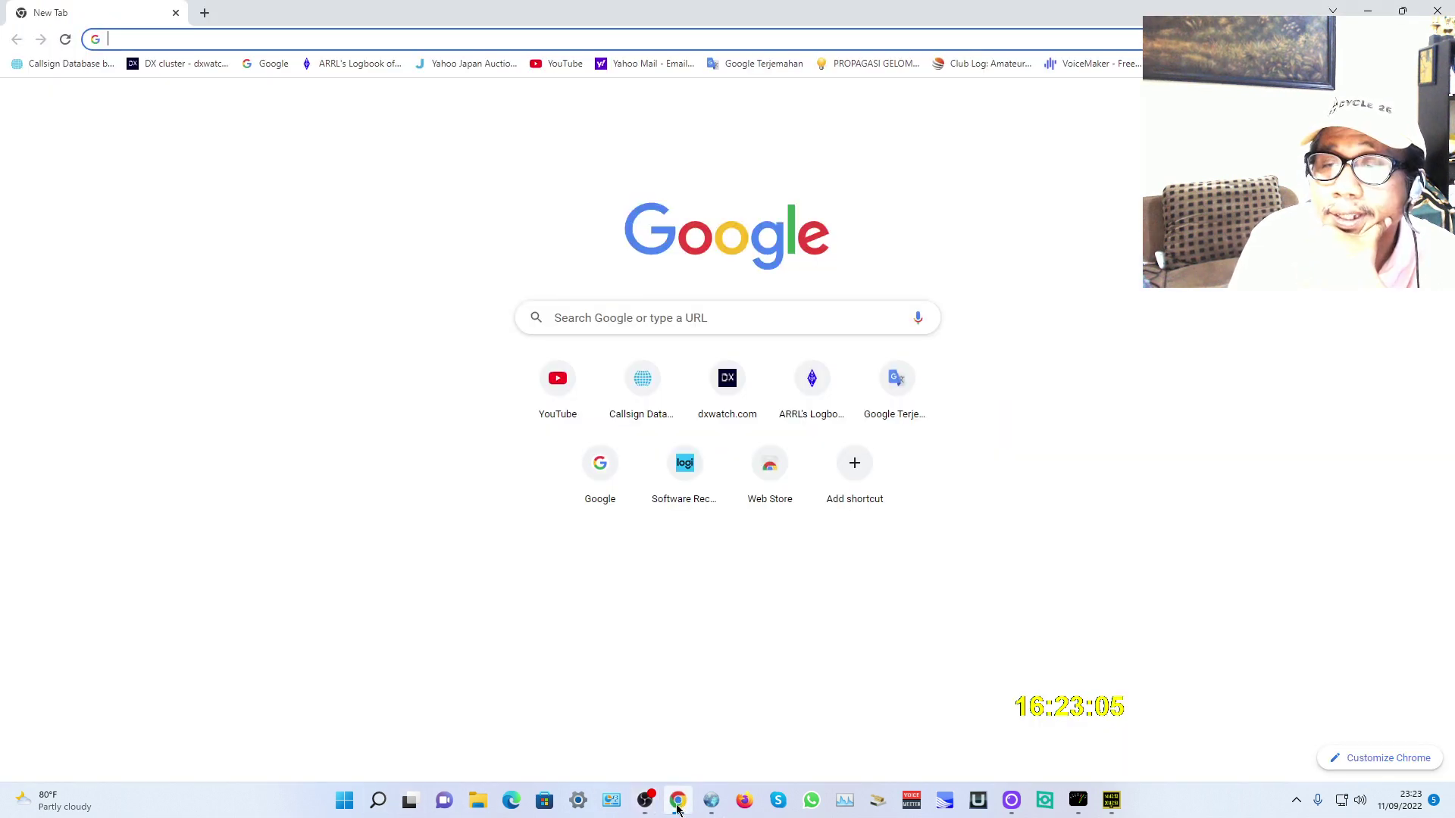
pyautogui.click(567, 64)
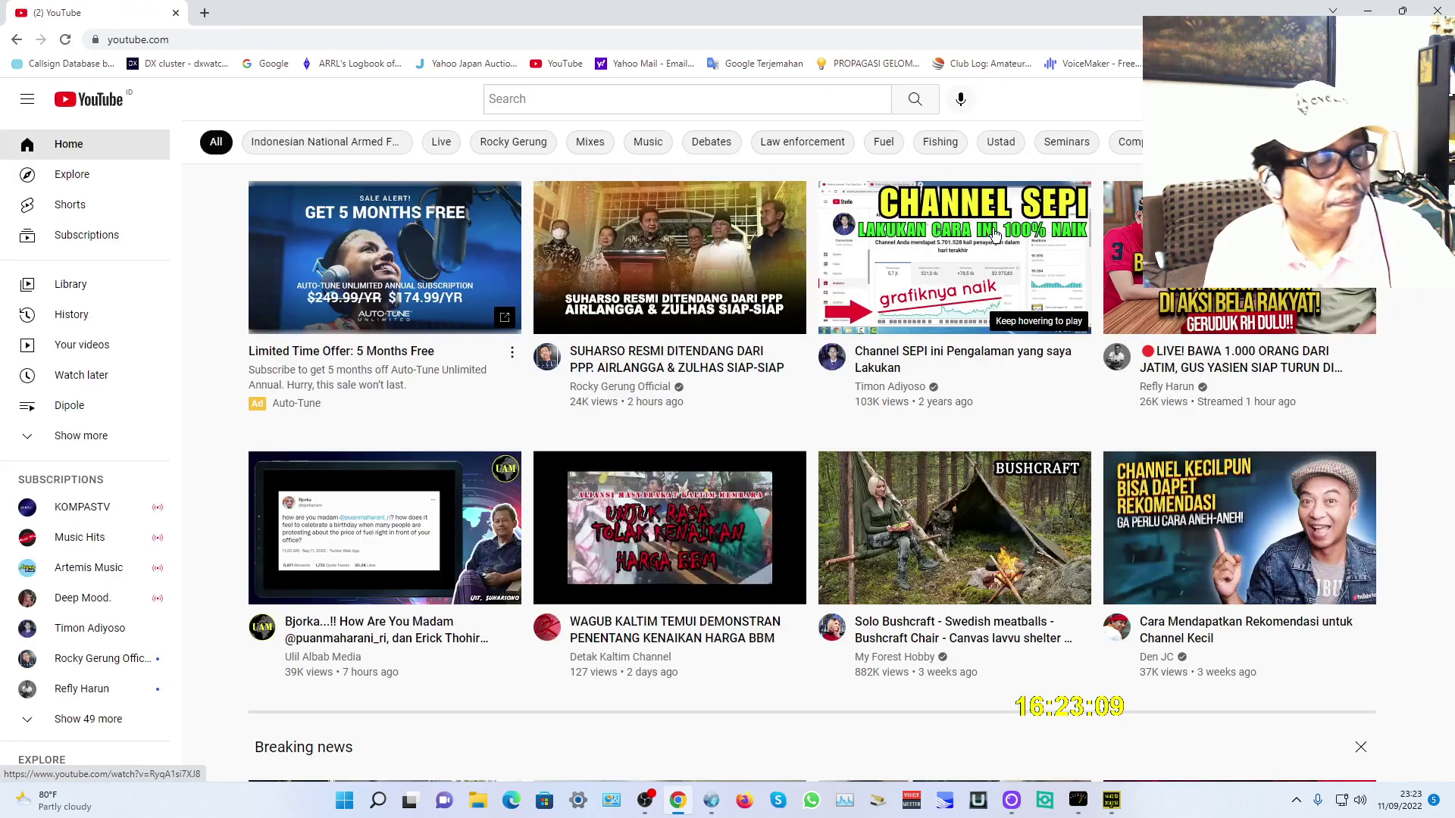
pyautogui.moveTo(998, 238)
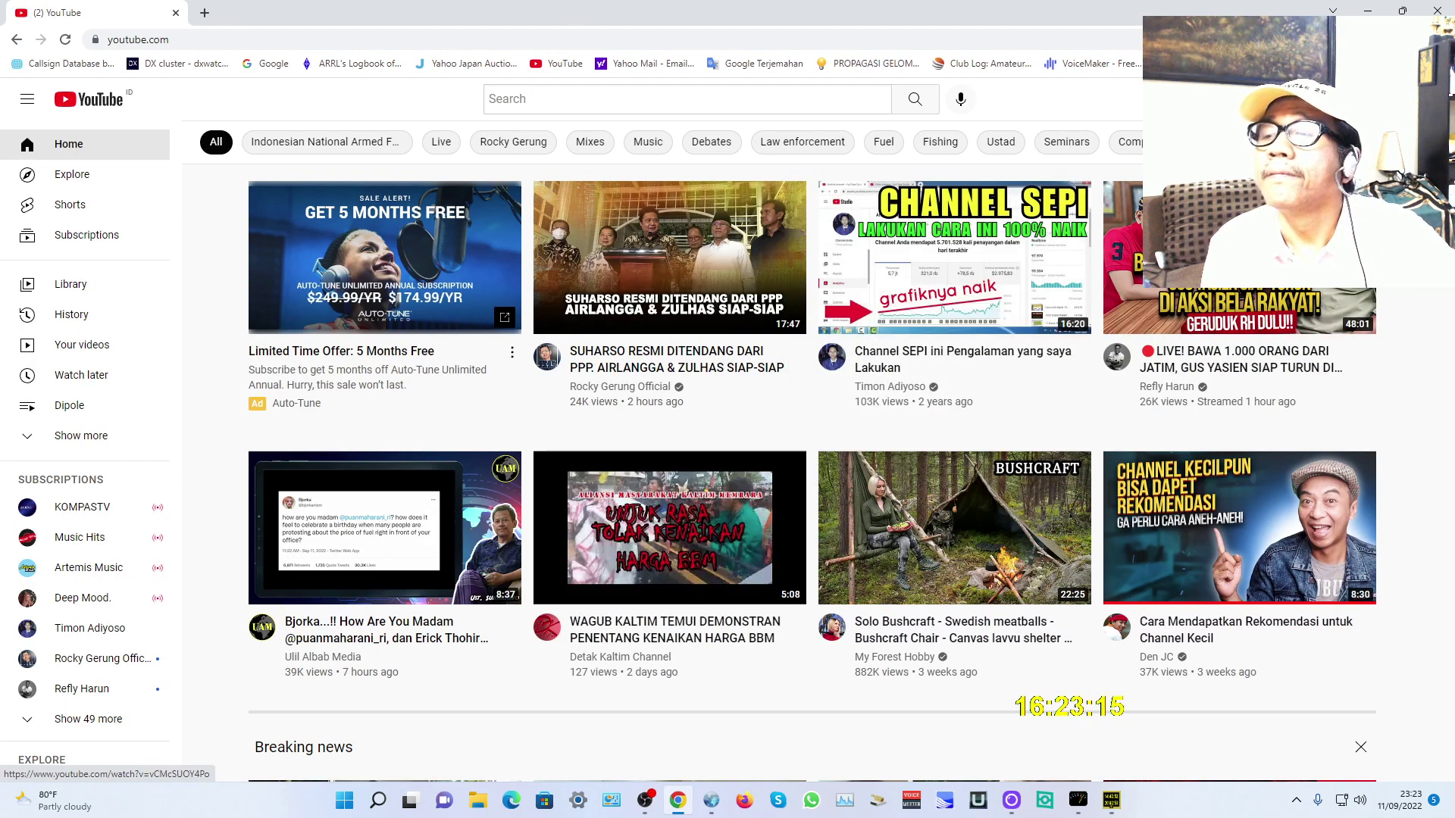
# Open YouTube's Go live page in YouTube Studio and maximize the browser window.
pyautogui.moveTo(985, 12); pyautogui.dragTo(341, 96)
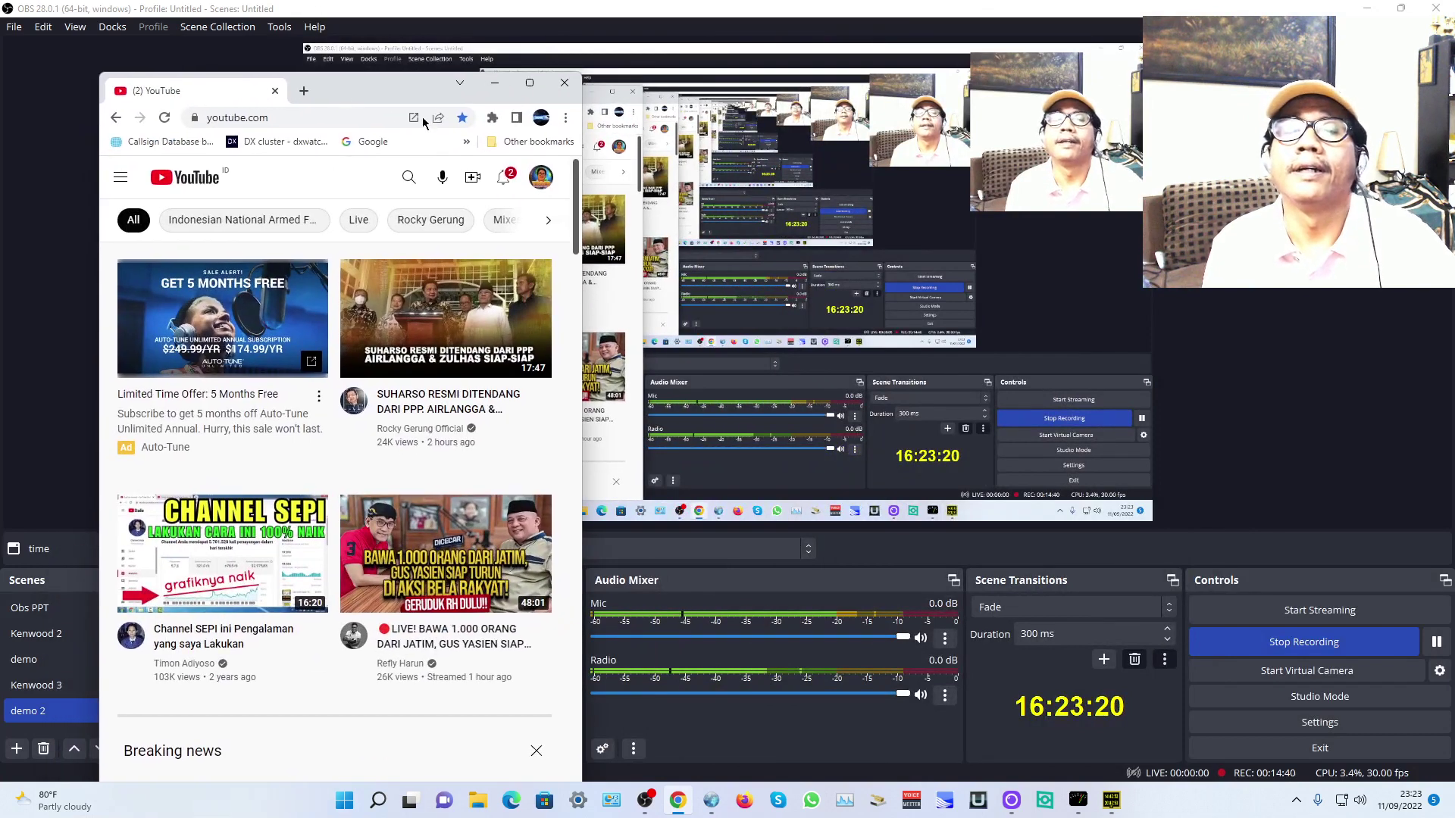
pyautogui.click(472, 183)
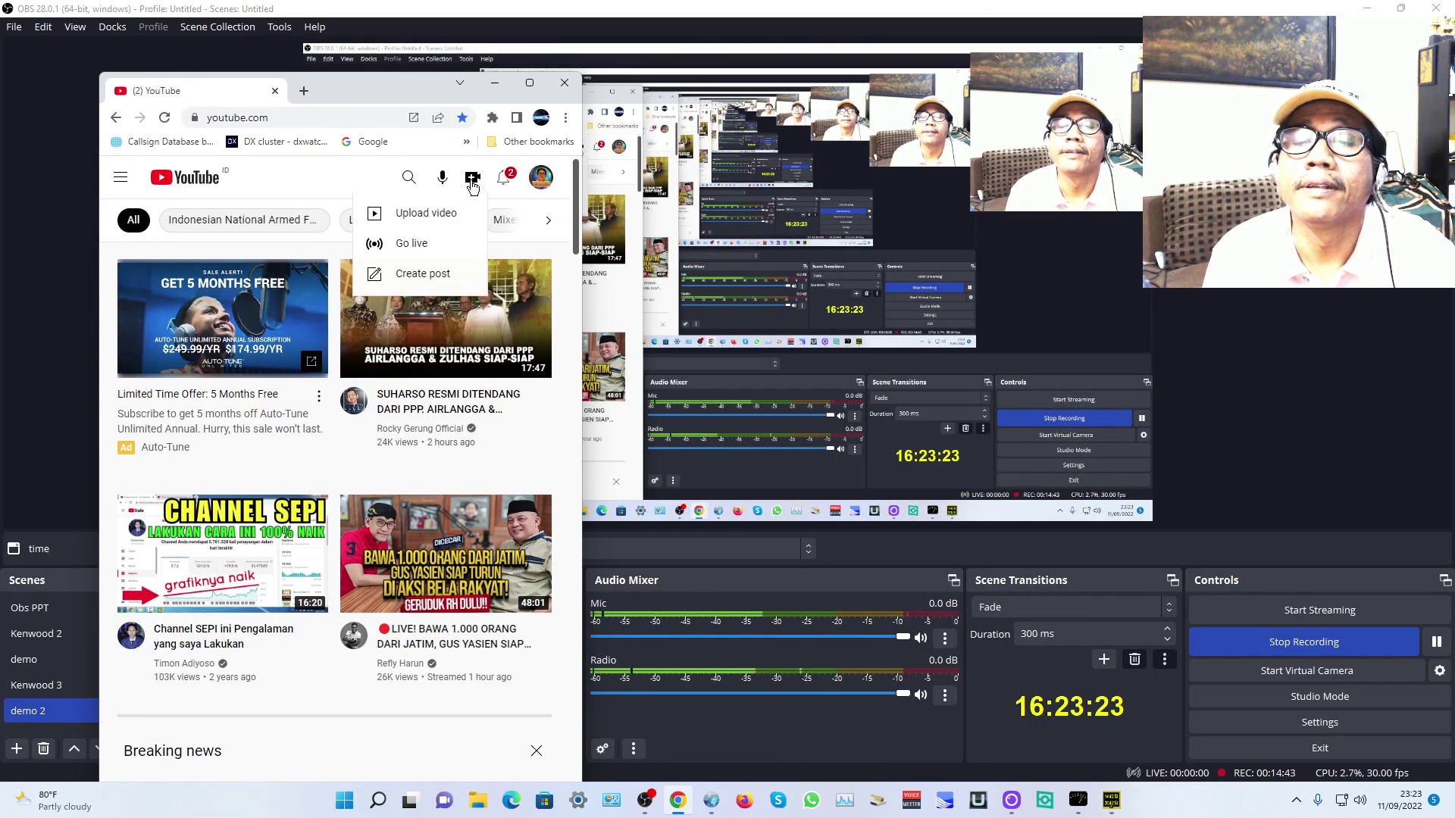
pyautogui.click(415, 245)
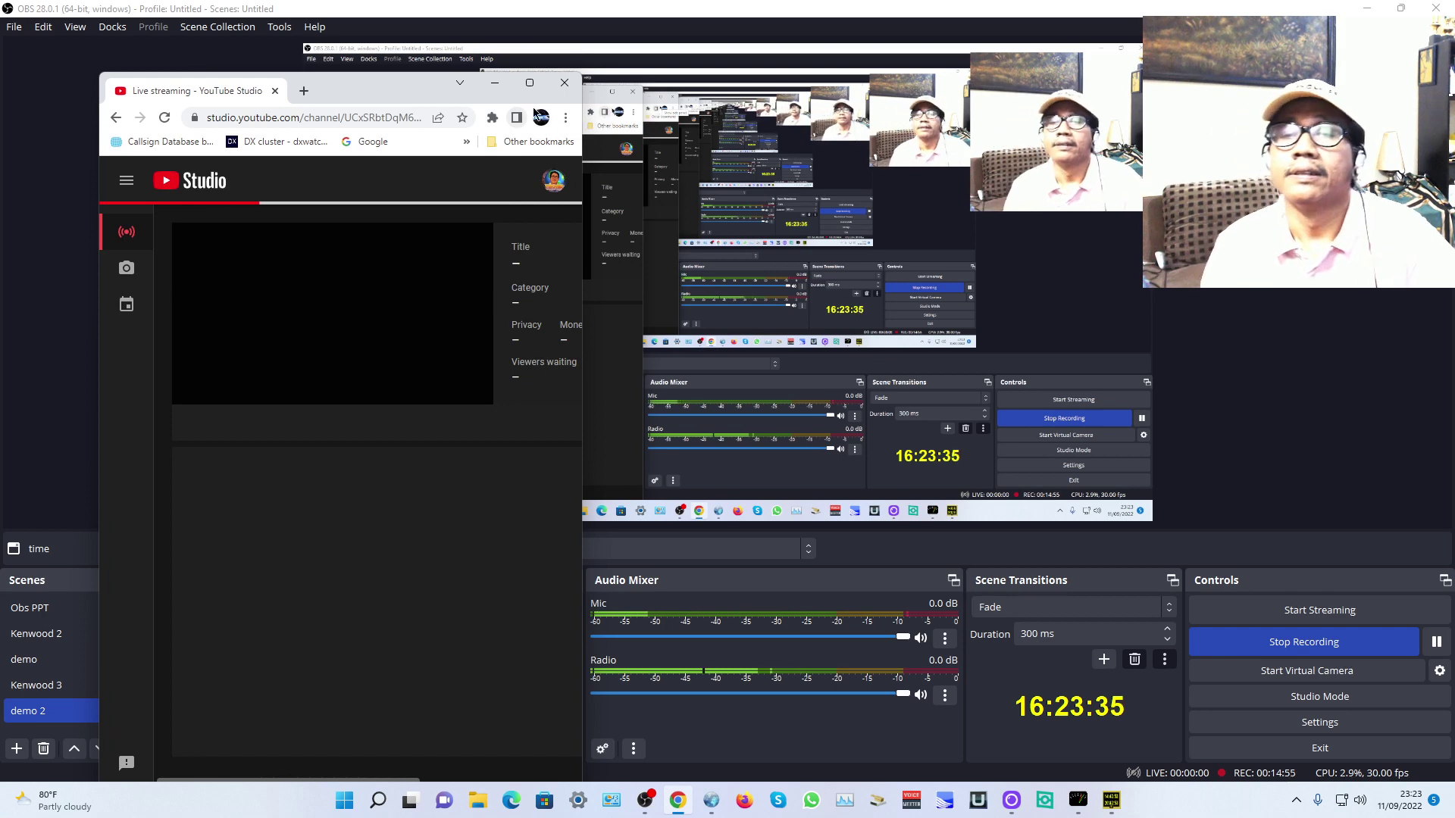
pyautogui.click(530, 83)
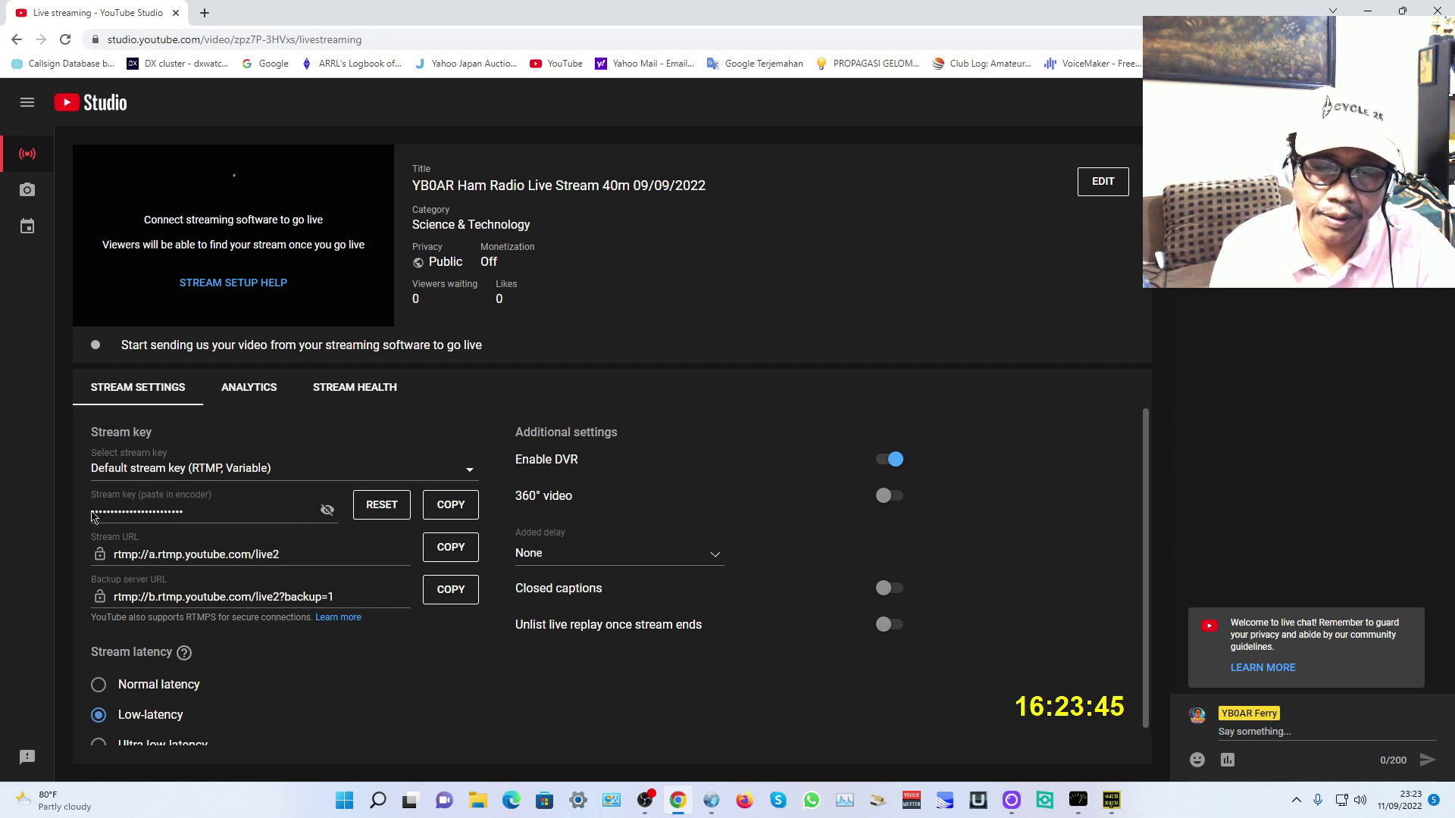
# Briefly reveal and hide the default stream key, and copy it to the clipboard.
pyautogui.click(327, 511)
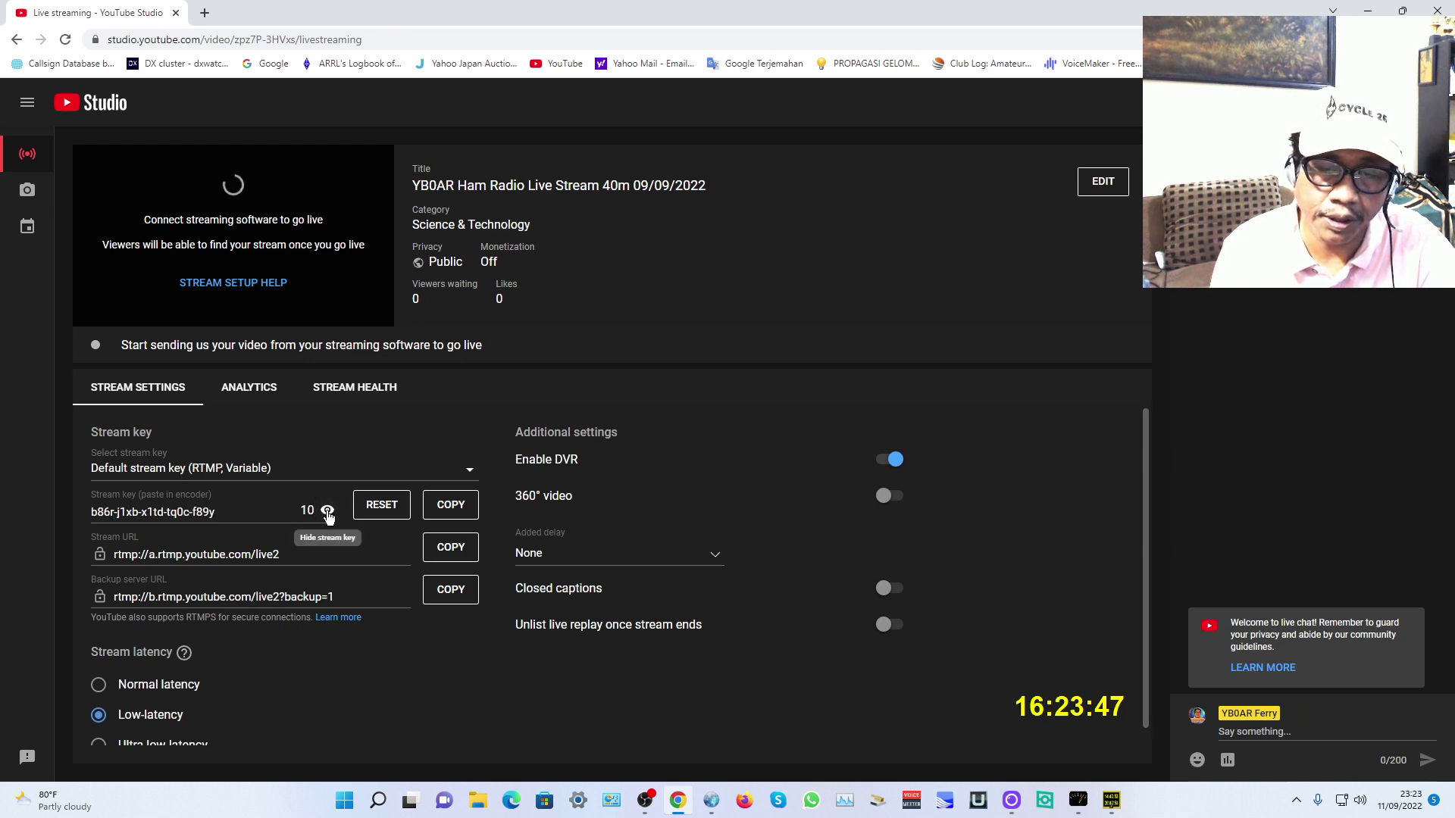
pyautogui.click(328, 512)
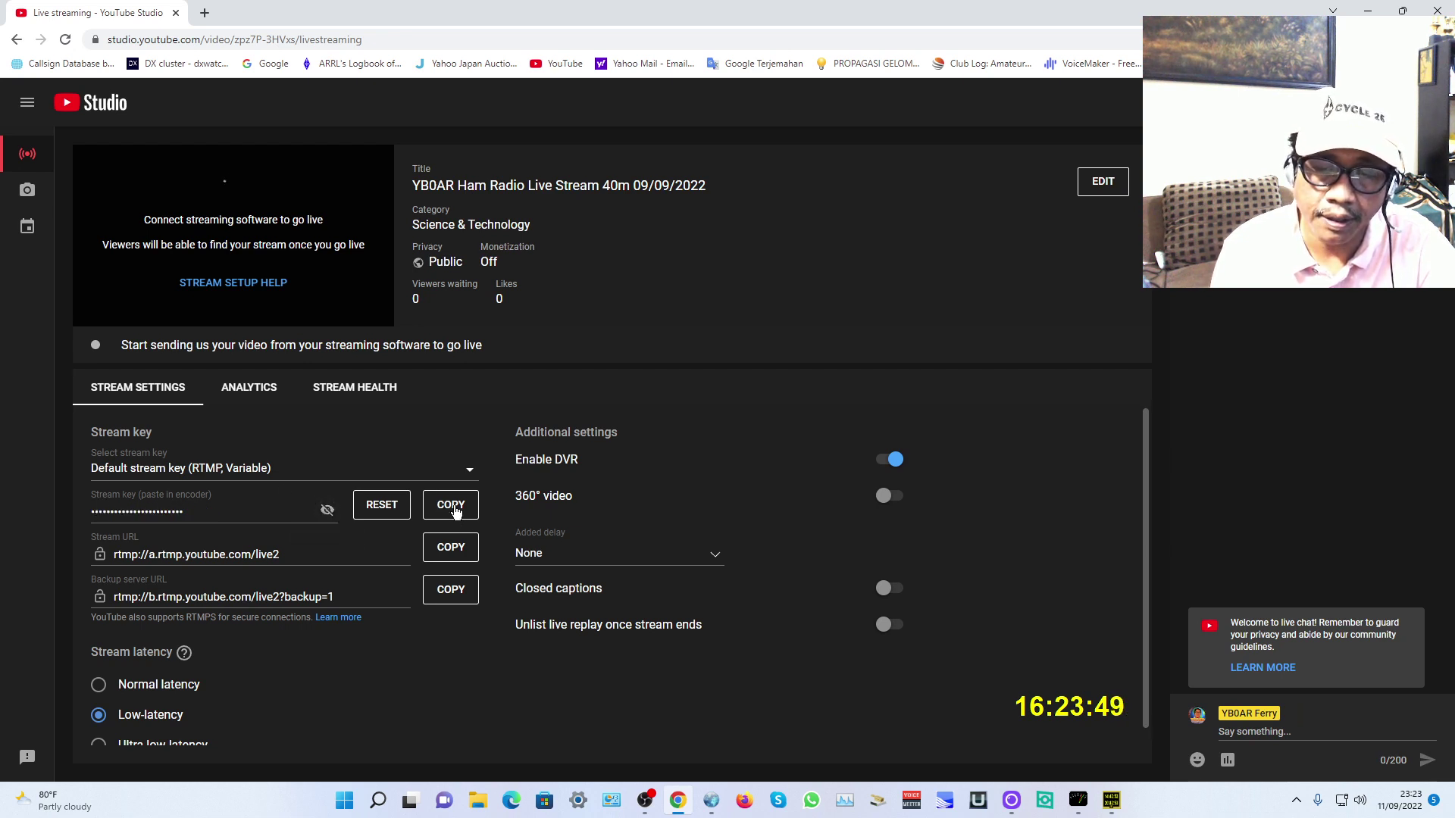
pyautogui.click(452, 505)
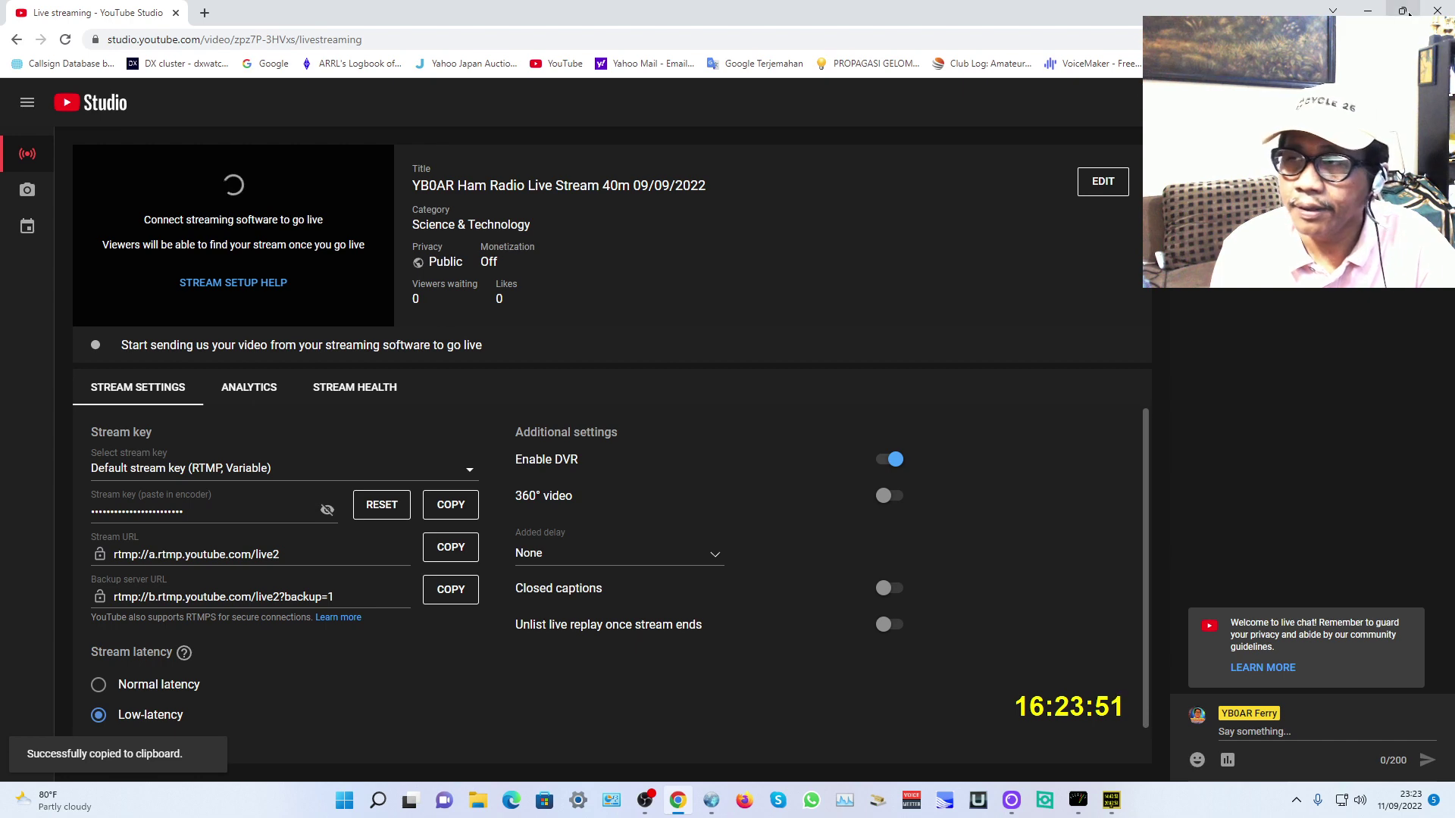
# Return to OBS and, in the stream settings, choose the YouTube - RTMPS service with the Use Stream Key option.
pyautogui.click(1367, 10)
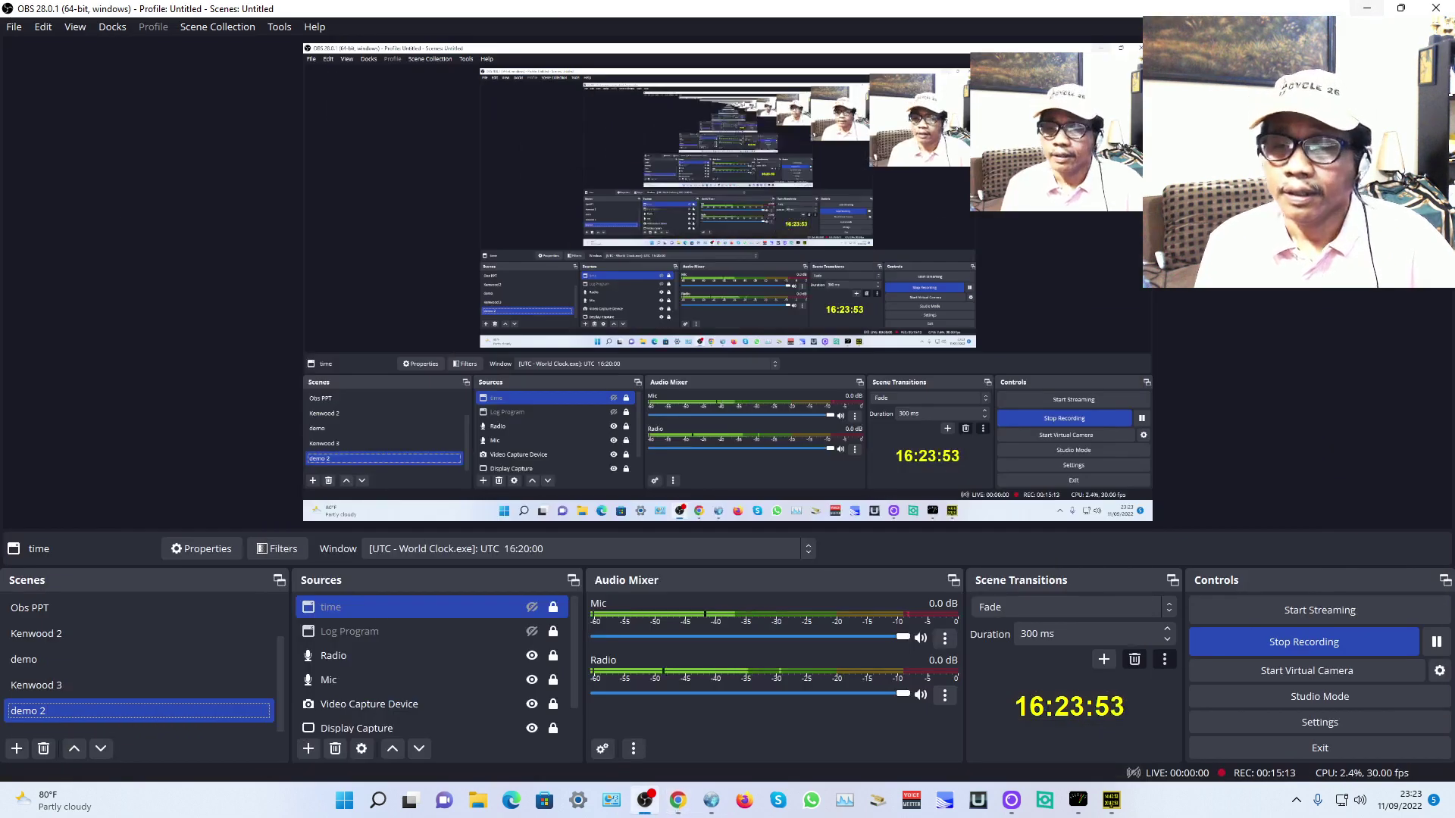
pyautogui.click(1318, 726)
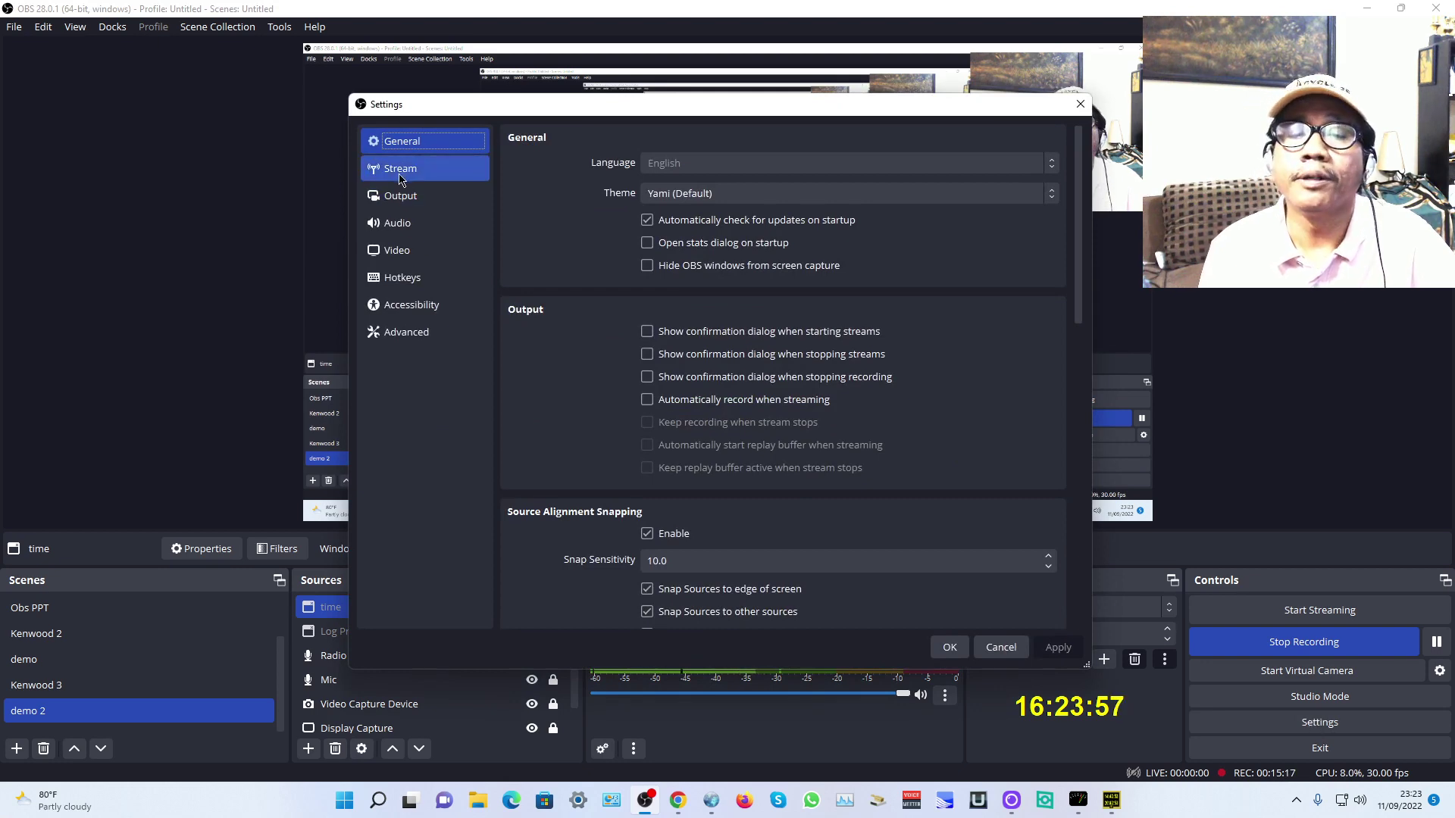
pyautogui.click(400, 170)
pyautogui.click(712, 138)
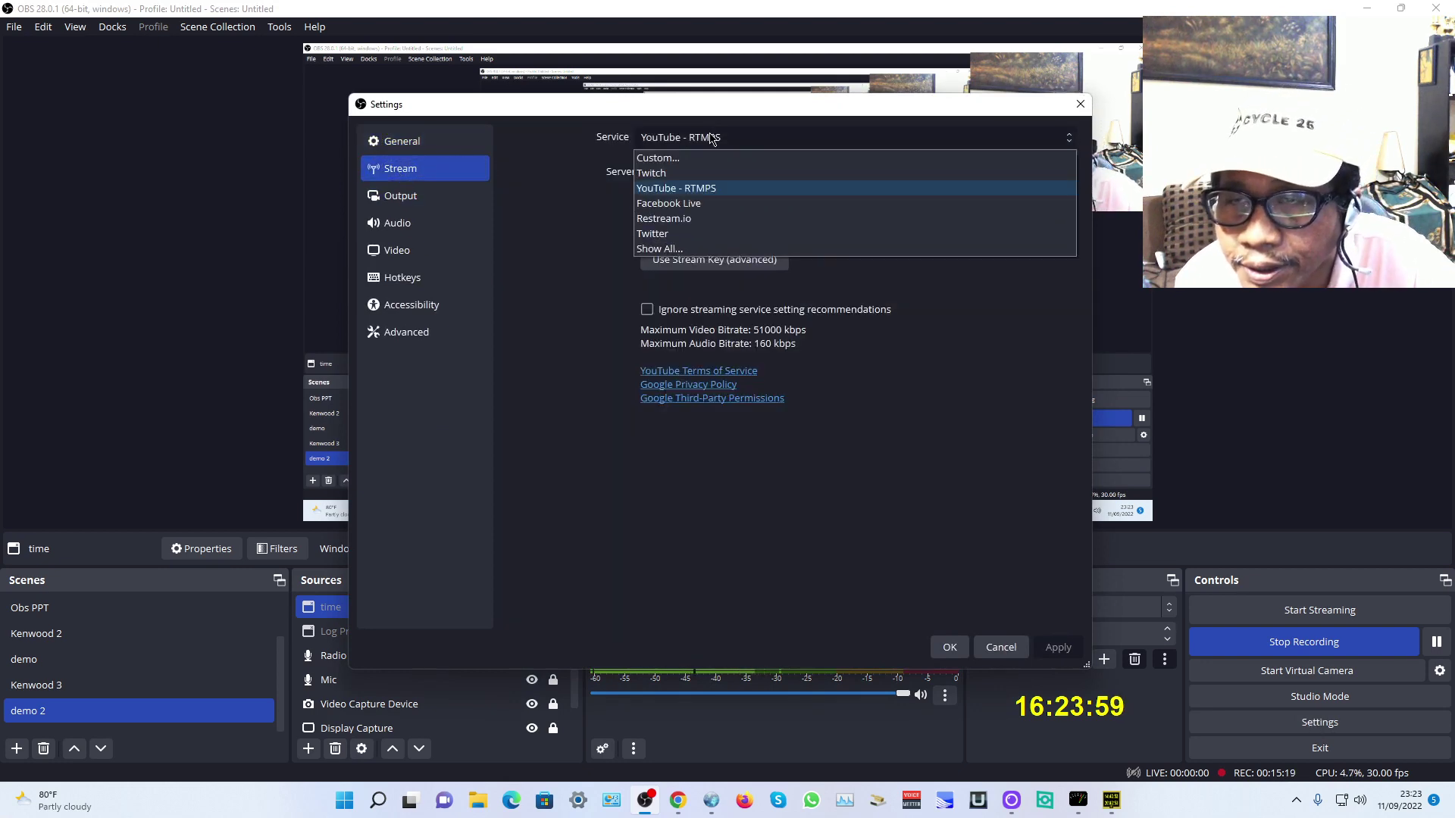
pyautogui.click(685, 190)
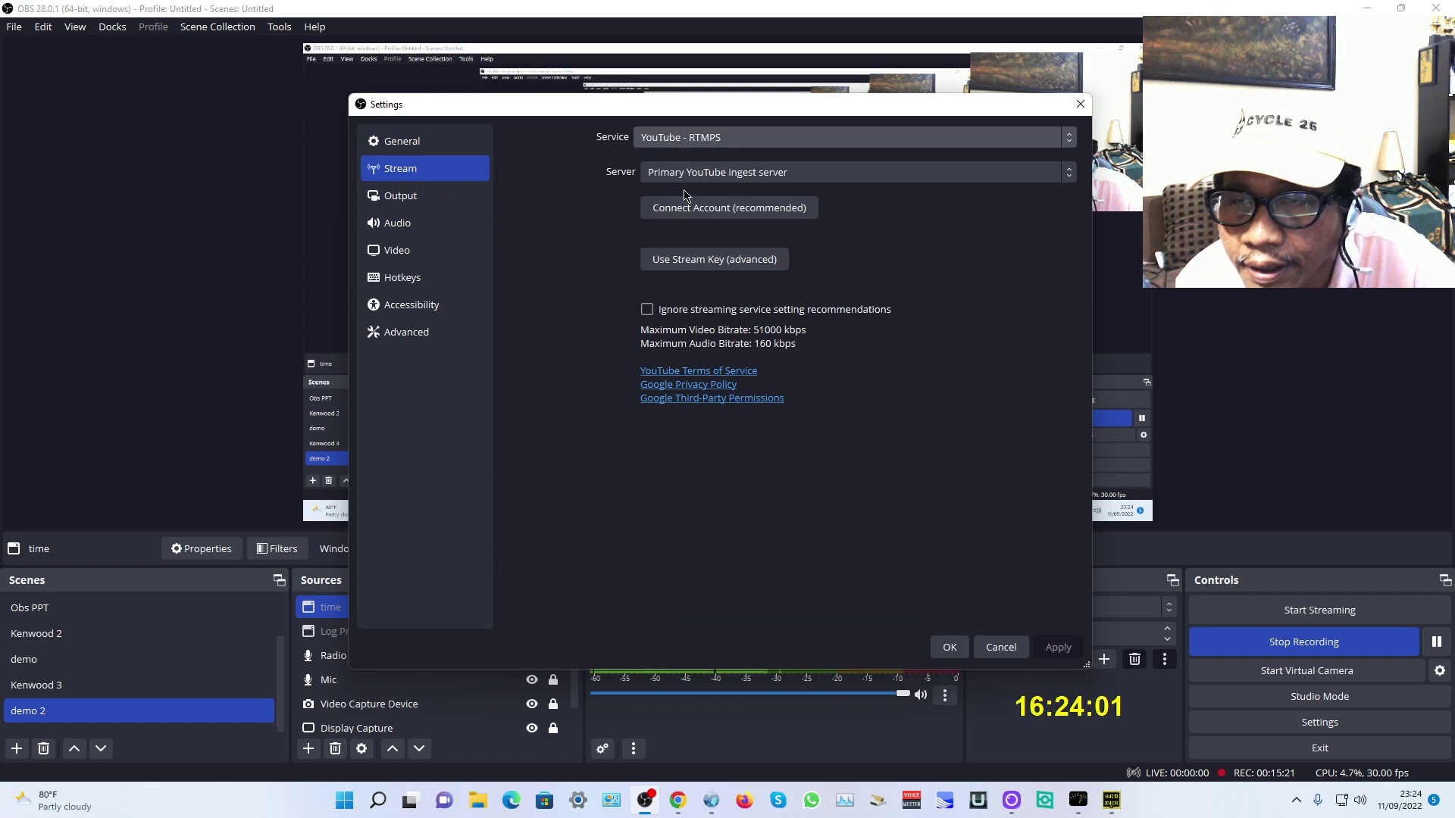
pyautogui.click(692, 260)
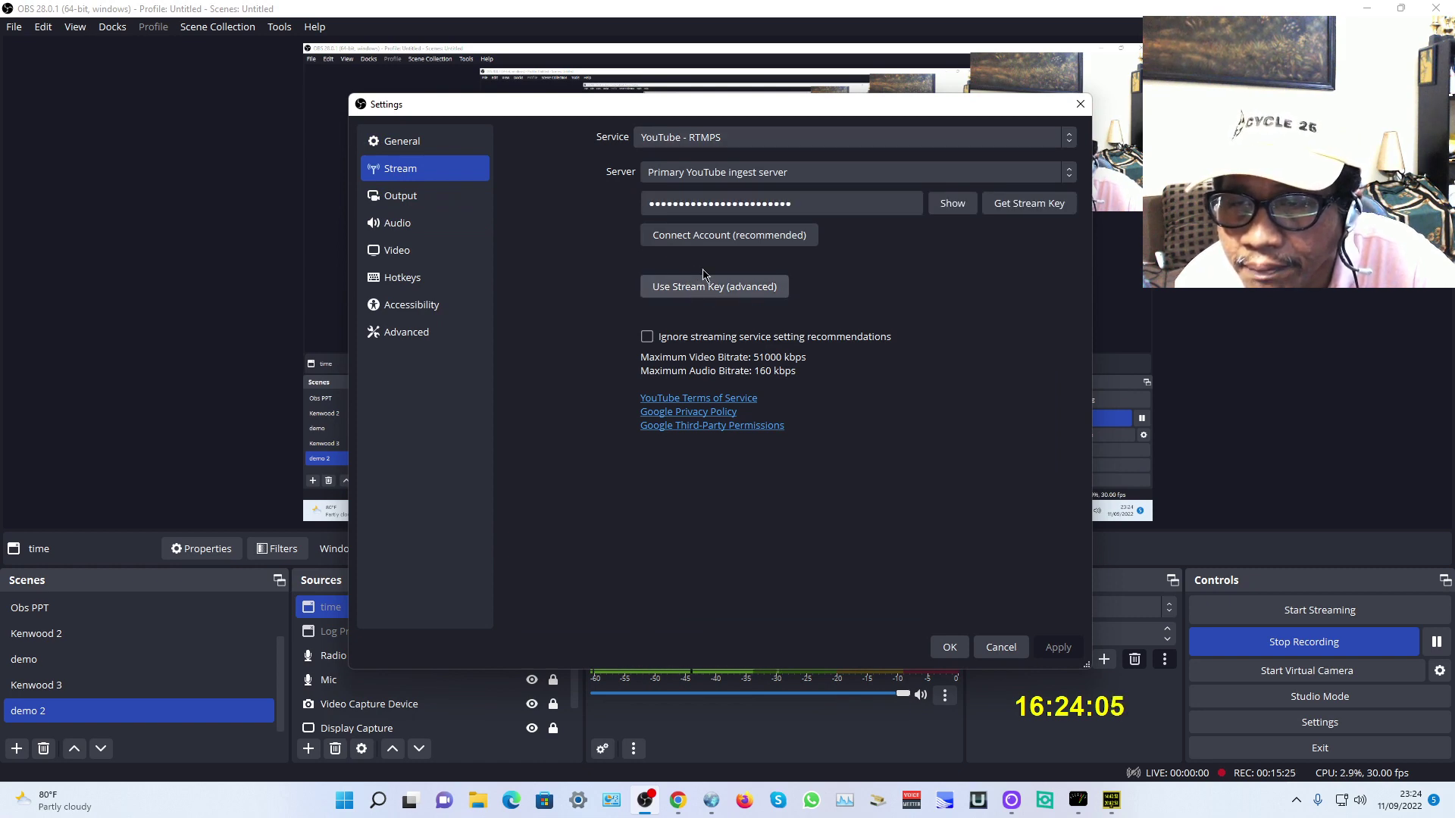
# Bring up the paste option for the stream key field, and close the settings without saving.
pyautogui.click(815, 204)
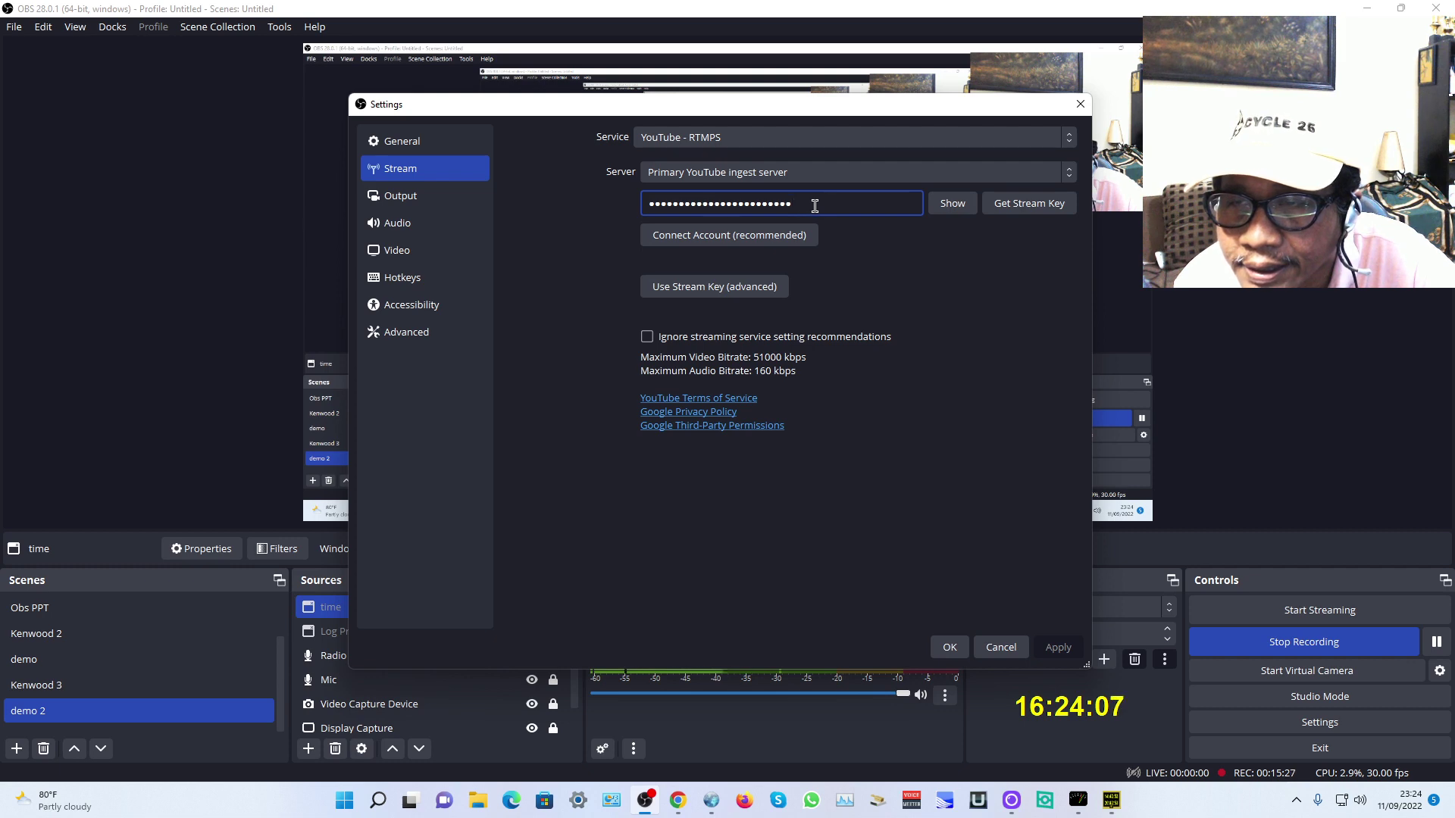
pyautogui.rightClick(816, 204)
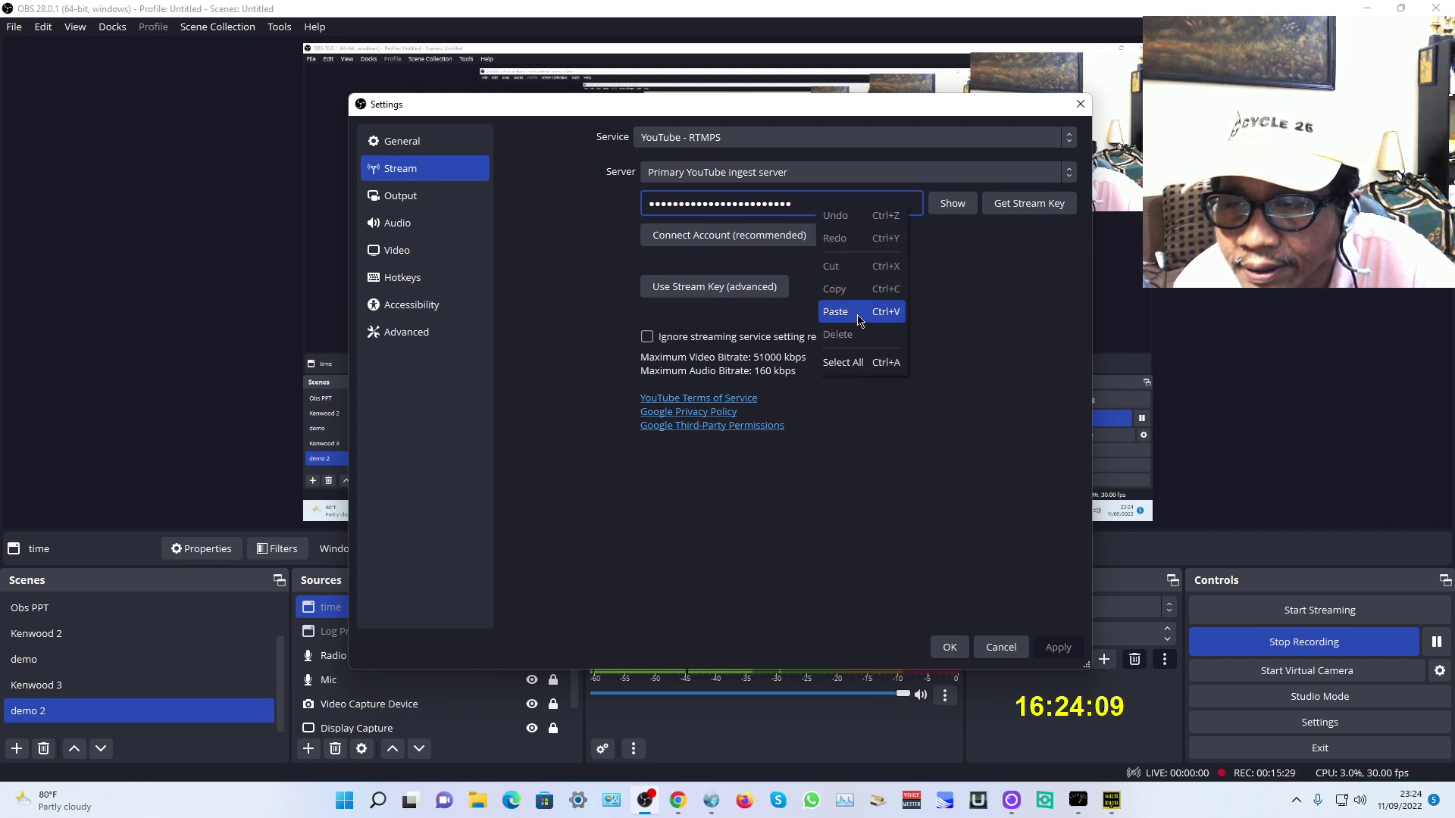
pyautogui.click(997, 318)
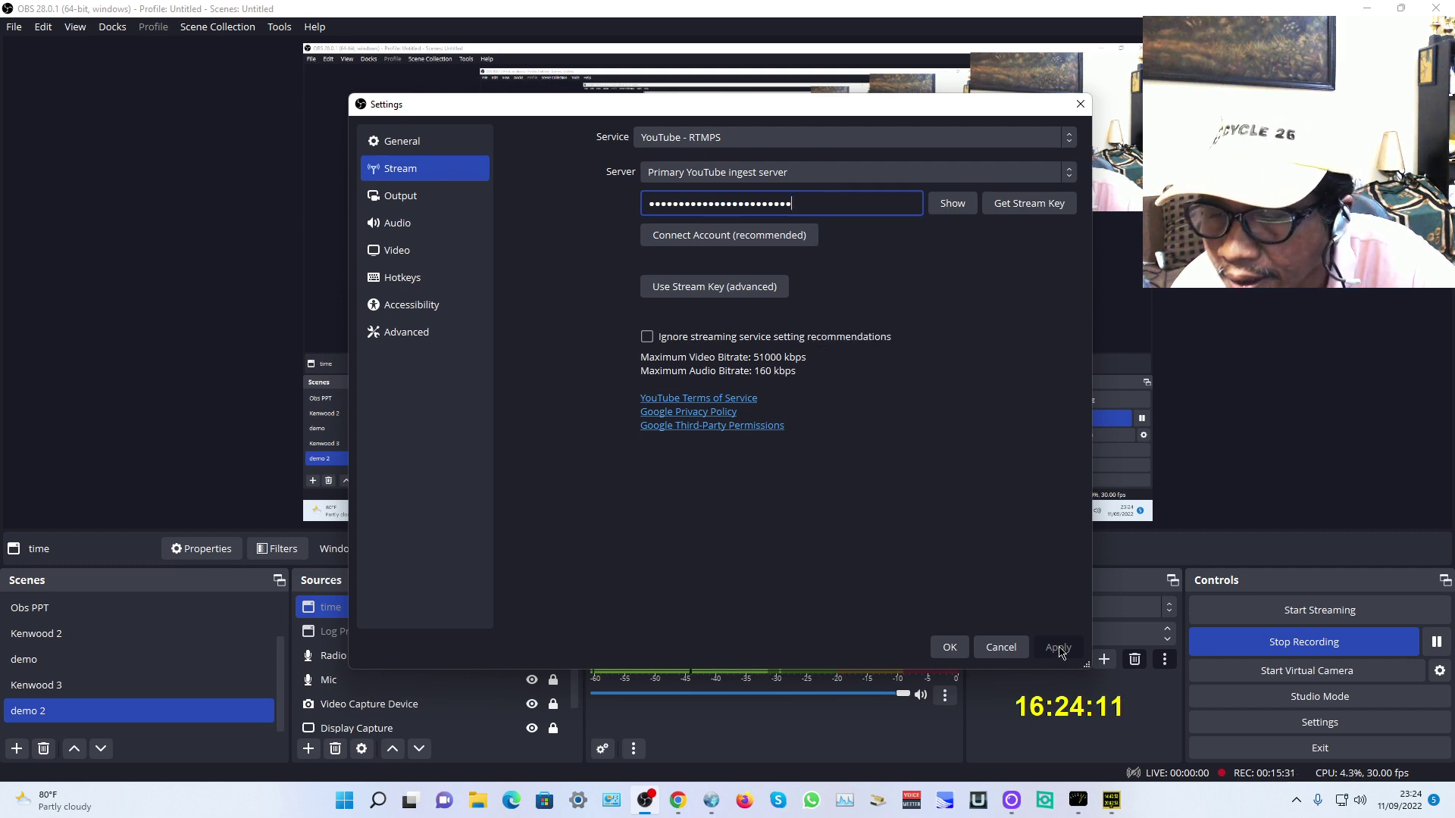
pyautogui.click(1004, 655)
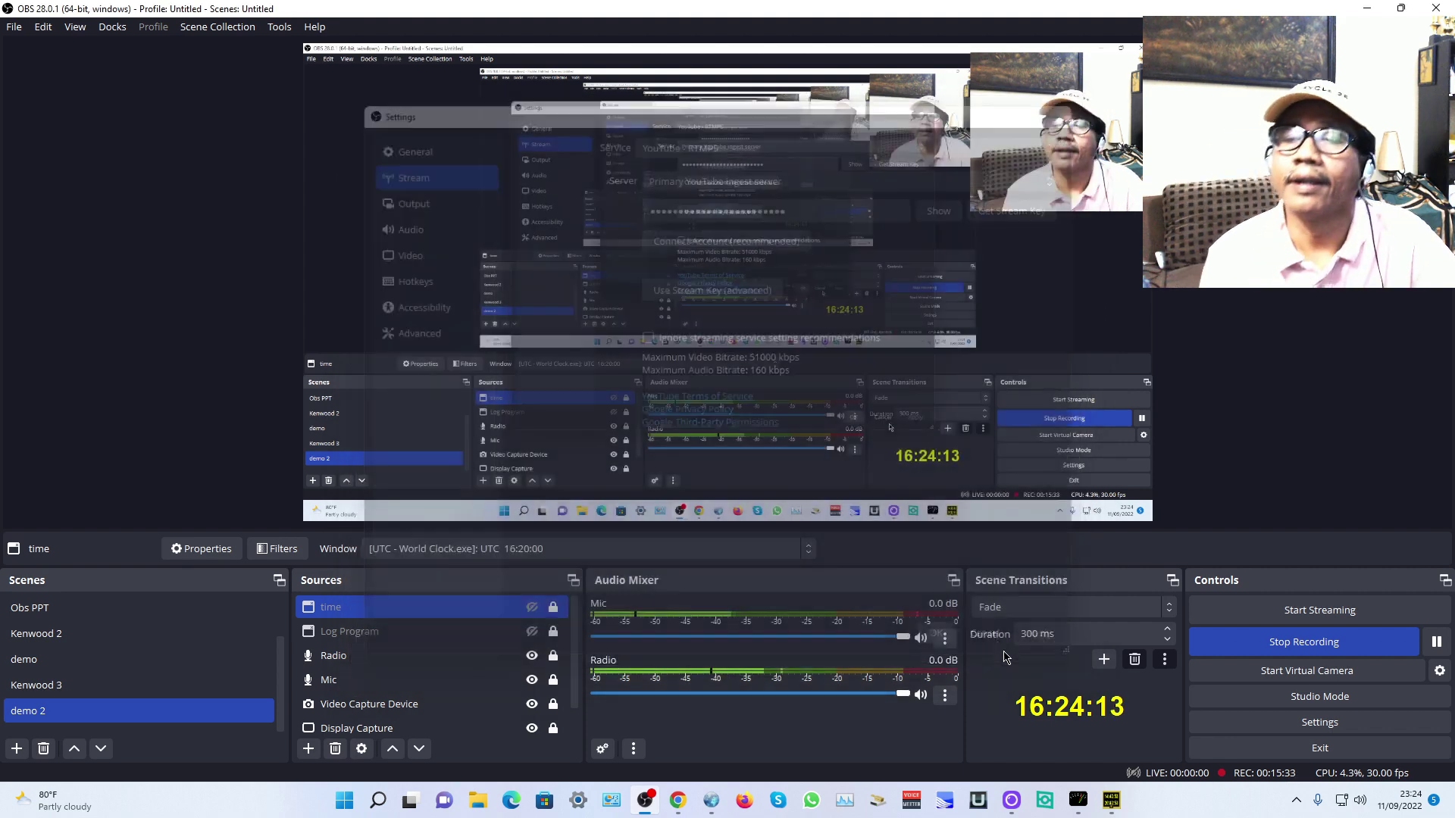